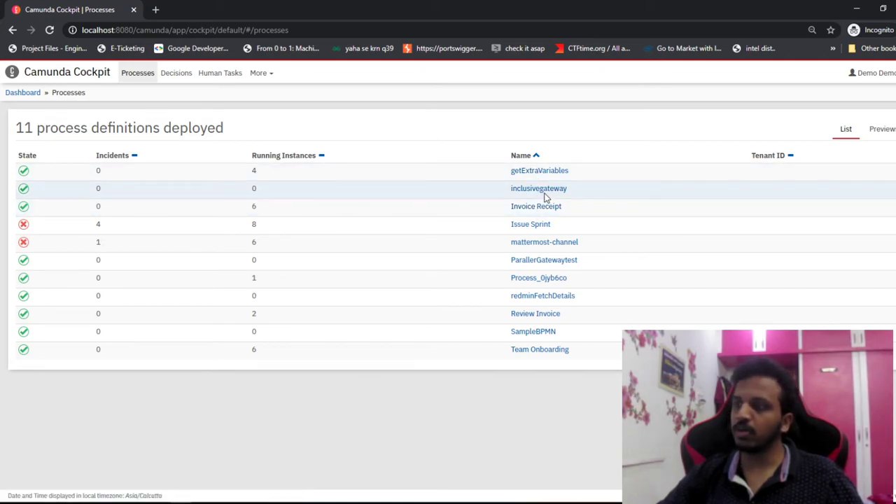
# - Review the inclusive gateway diagram in Camunda Modeler, and open the inclusivegateway process definition in Camunda Cockpit
pyautogui.hotkey('alt', 'Tab')
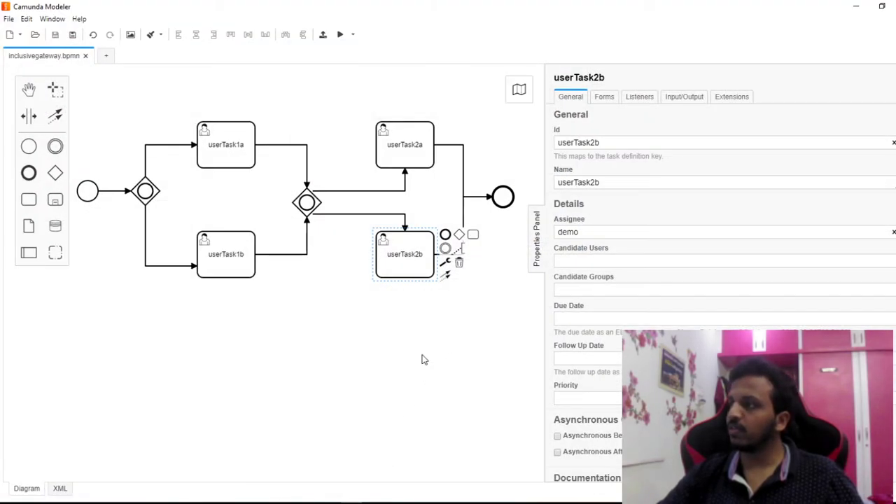
pyautogui.click(422, 359)
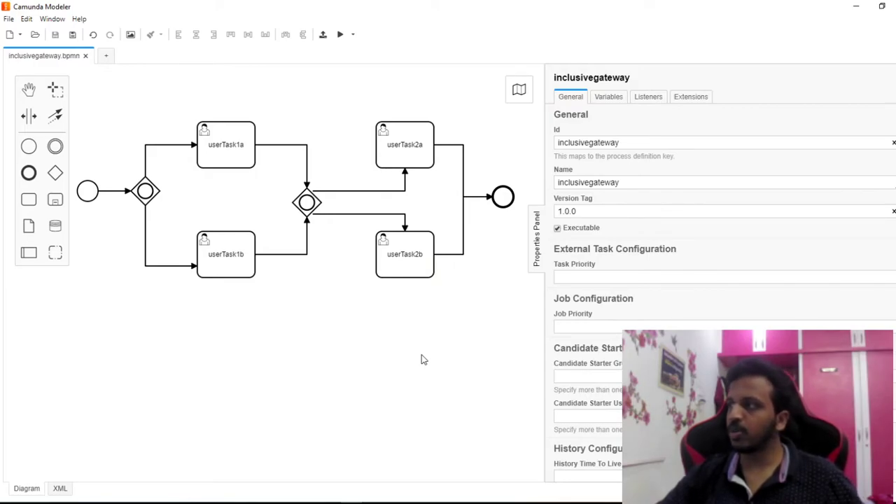
pyautogui.click(855, 6)
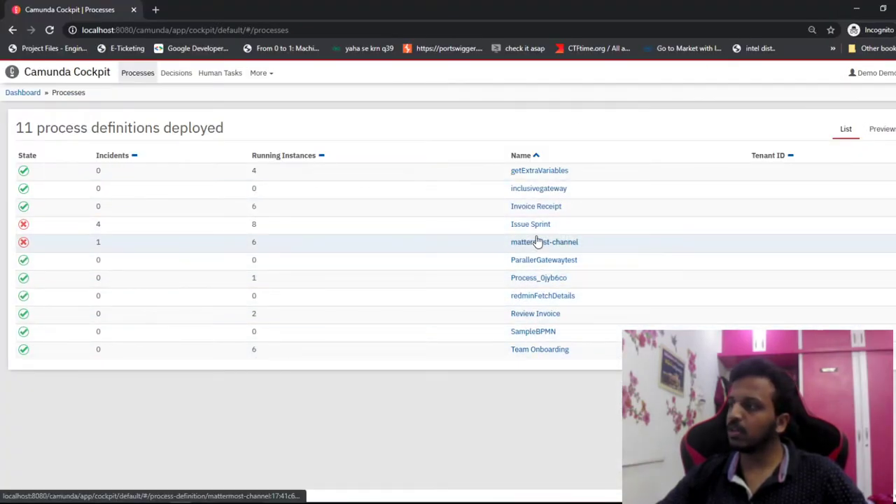
pyautogui.click(539, 194)
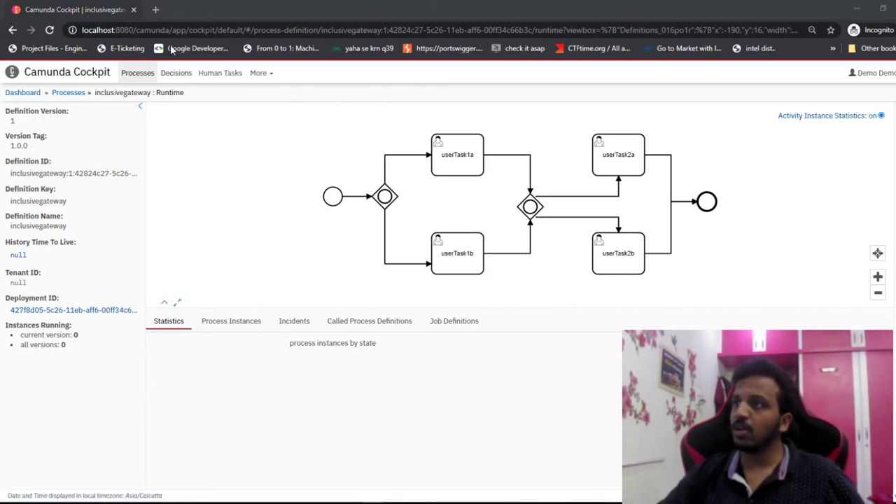
# - Open Camunda Tasklist in a separate browser tab and switch to it
pyautogui.click(885, 73)
pyautogui.rightClick(884, 104)
pyautogui.click(798, 116)
pyautogui.click(203, 9)
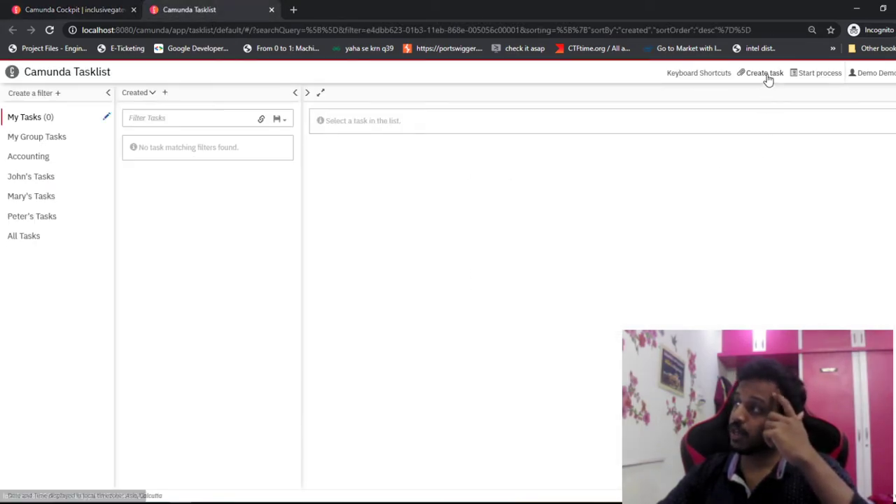
pyautogui.click(815, 76)
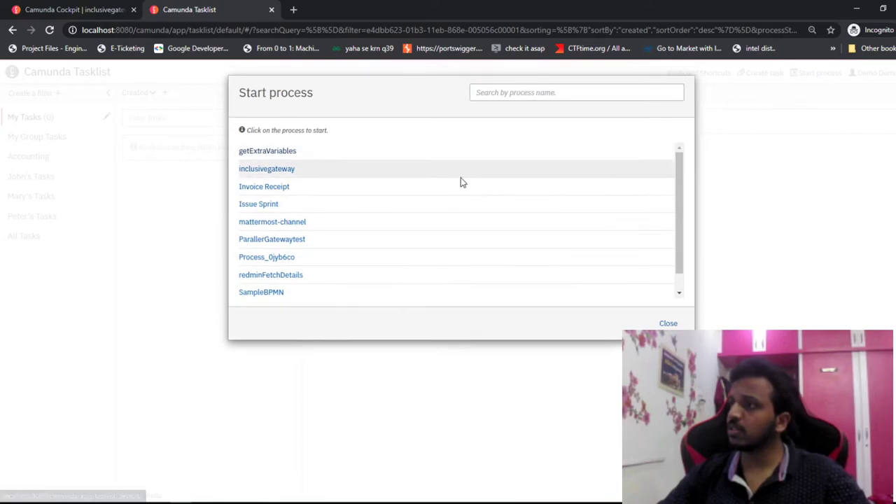
pyautogui.click(259, 175)
pyautogui.click(370, 146)
pyautogui.write('demo1.1')
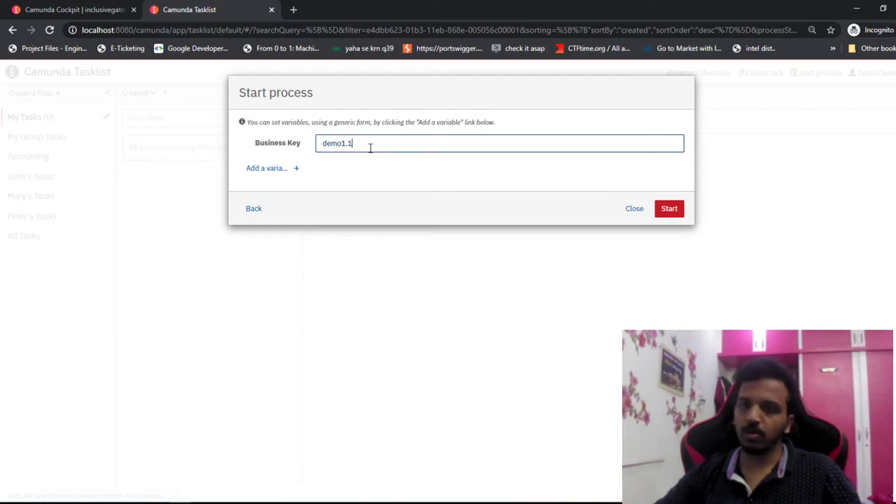
pyautogui.press('BackSpace')
pyautogui.press('BackSpace')
pyautogui.click(89, 12)
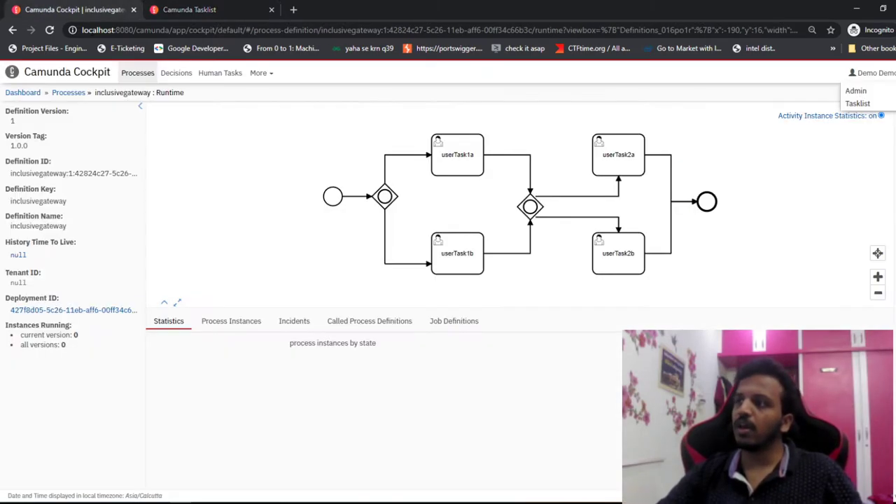
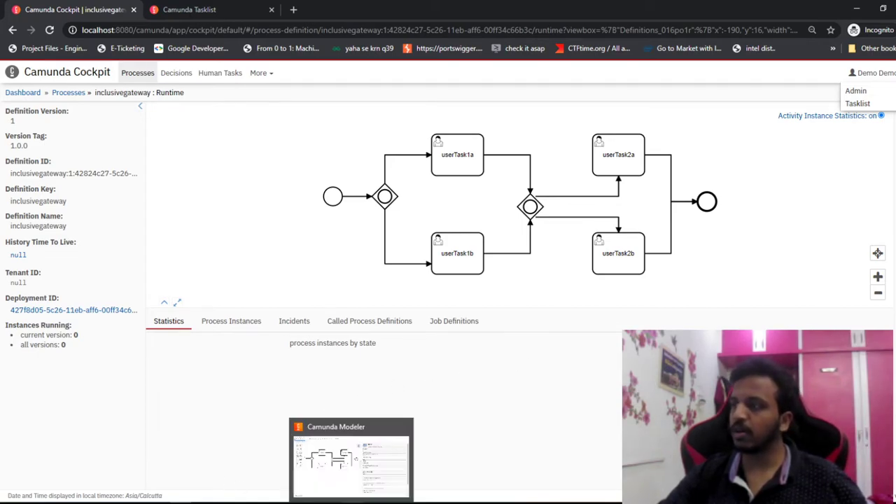
# - Switch to Camunda Modeler and move the end event farther right to make room on its incoming flow
pyautogui.click(351, 503)
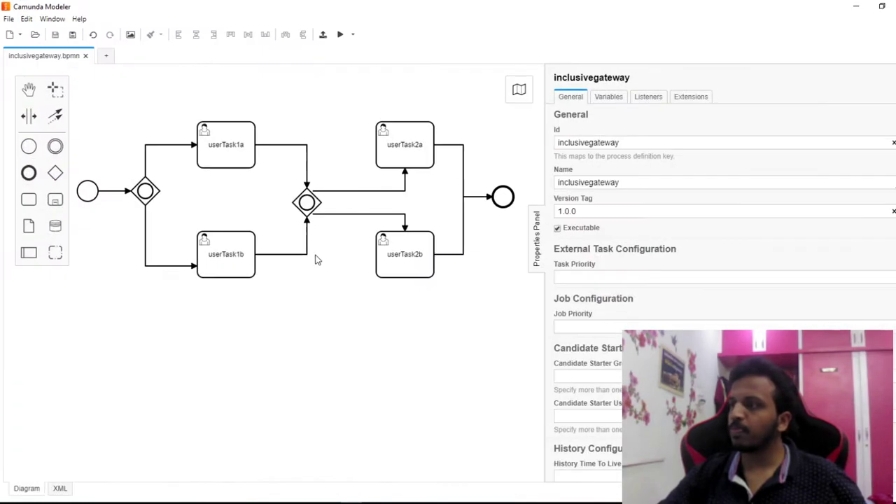
pyautogui.moveTo(431, 351); pyautogui.dragTo(300, 346)
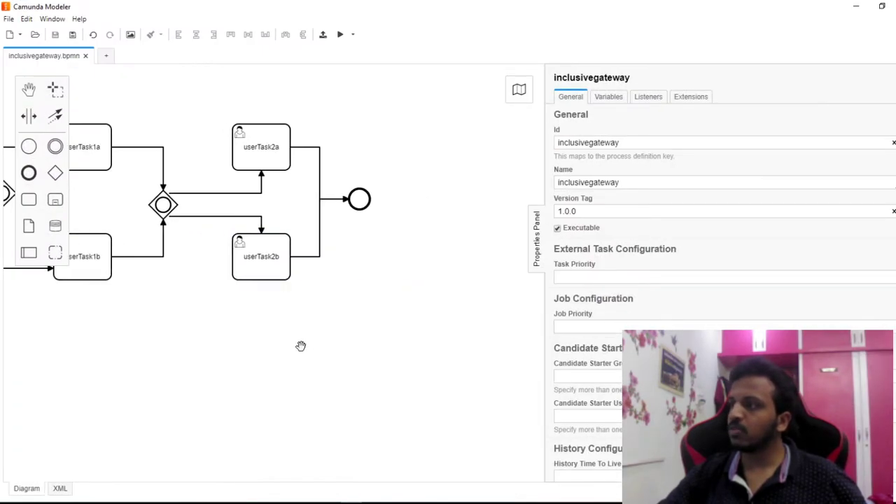
pyautogui.click(352, 199)
pyautogui.moveTo(352, 199); pyautogui.dragTo(429, 204)
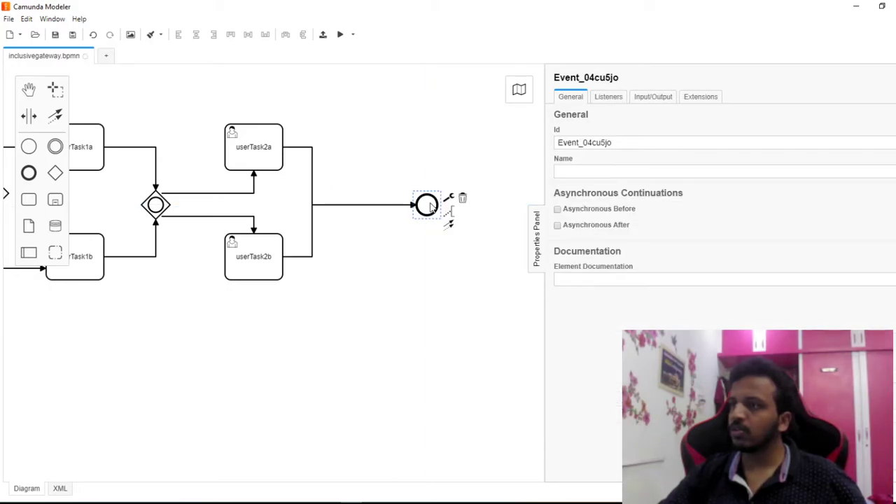
# - Insert a gateway on the flow before the end event and change its type to Inclusive Gateway
pyautogui.click(56, 174)
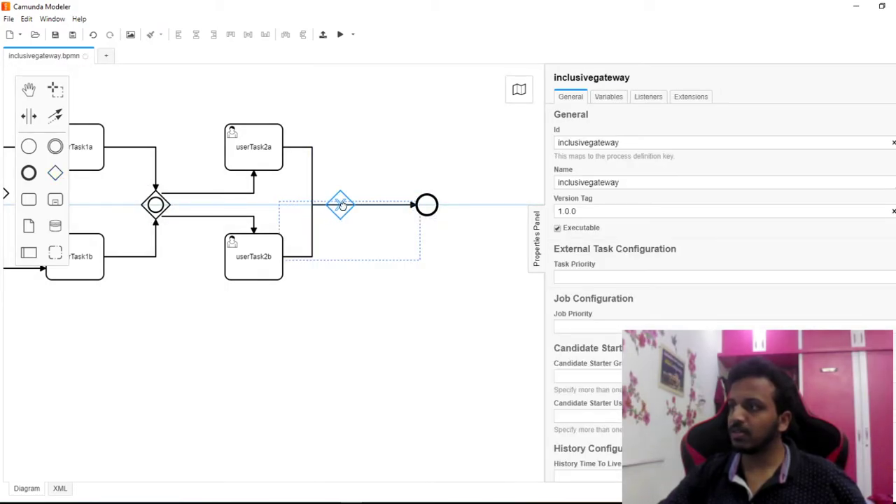
pyautogui.click(346, 205)
pyautogui.click(372, 221)
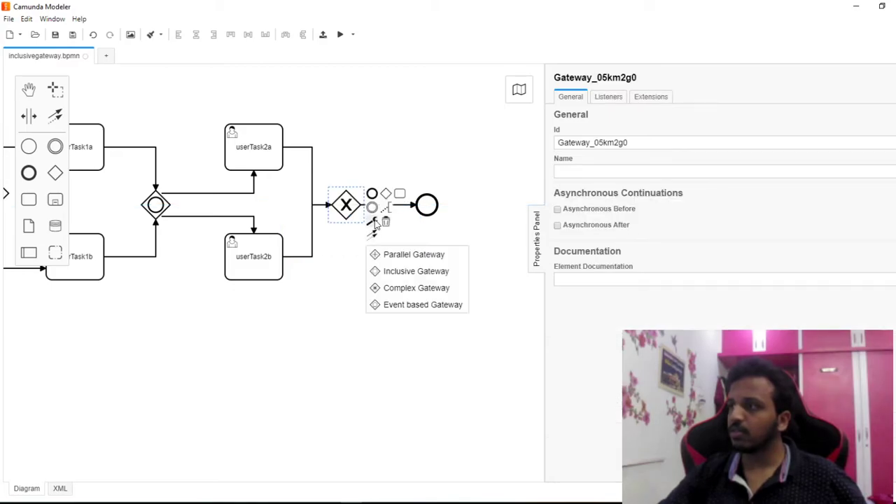
pyautogui.click(397, 273)
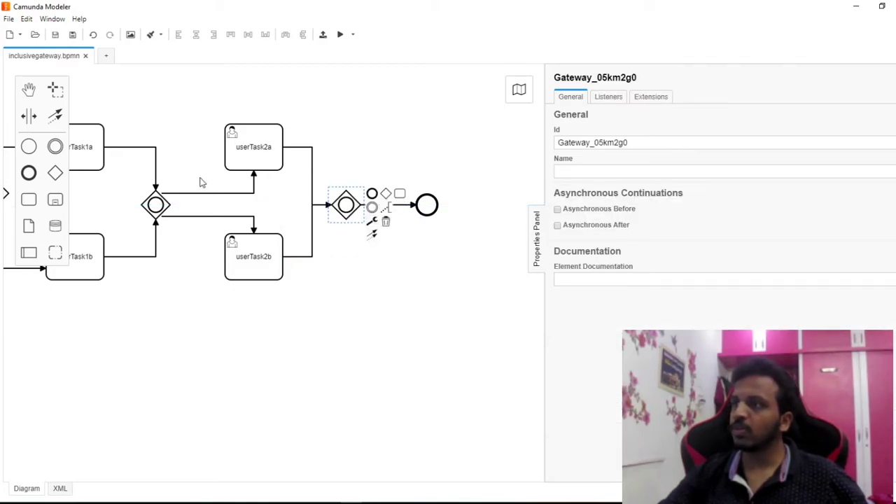
# - Deploy the diagram with the deployment name inclusivegateway to the local REST endpoint and return to the browser
pyautogui.click(323, 34)
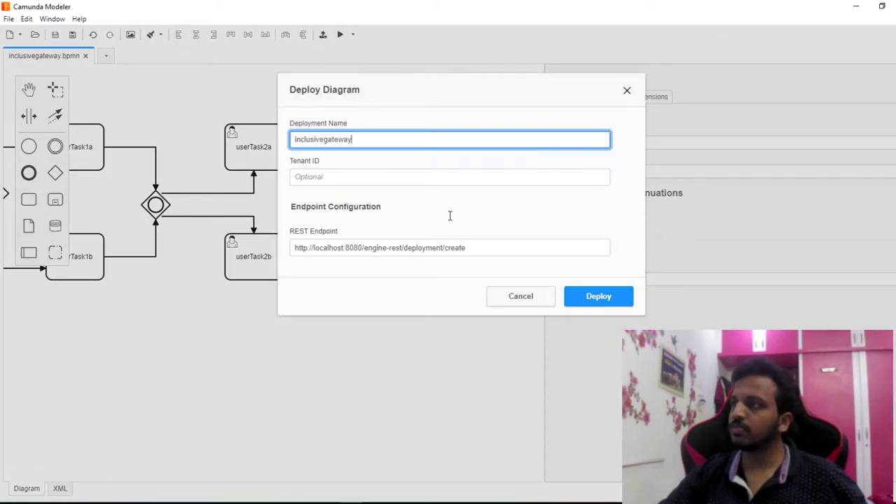
pyautogui.click(598, 296)
pyautogui.click(856, 6)
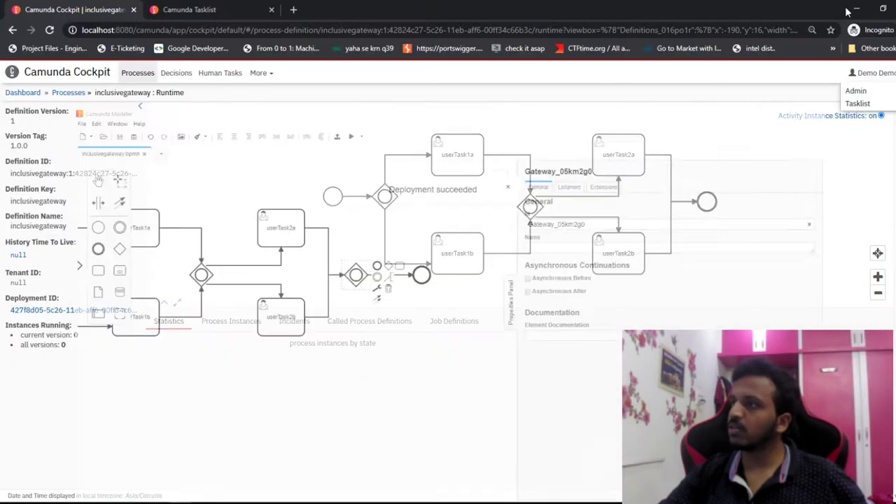
# - Reopen the inclusivegateway definition from Cockpit's process list and check its available definition versions
pyautogui.click(61, 93)
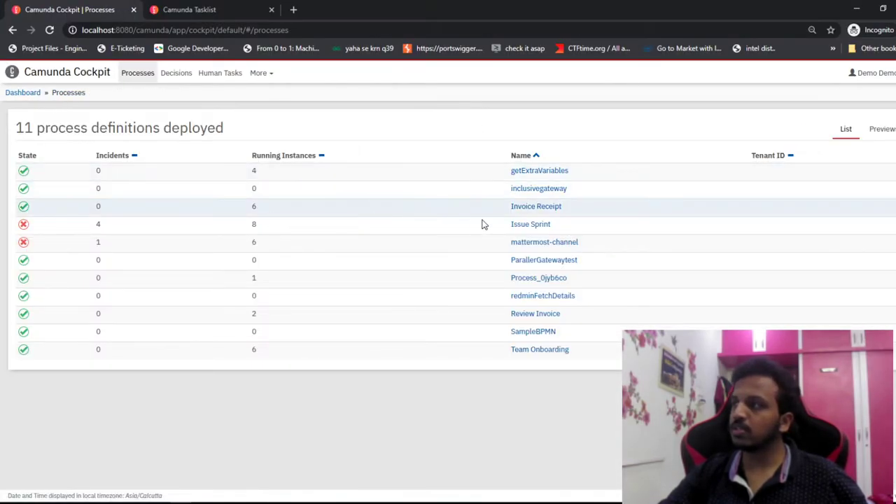
pyautogui.click(534, 189)
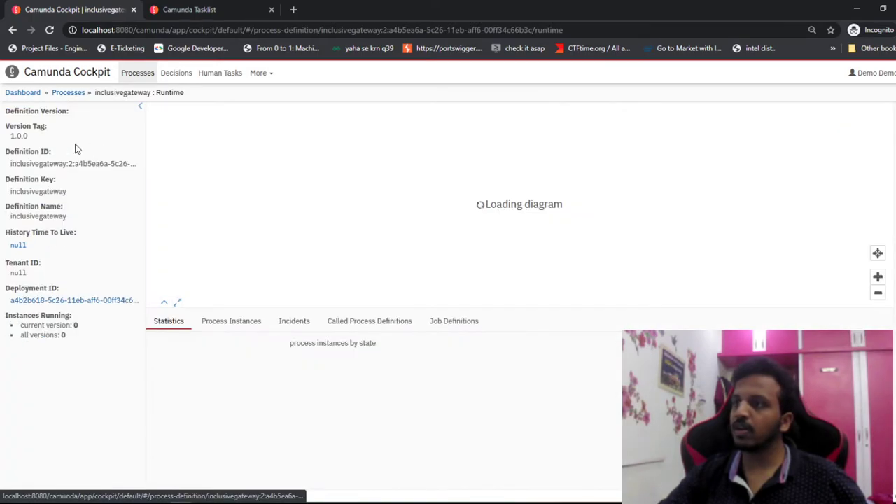
pyautogui.click(27, 122)
pyautogui.click(242, 254)
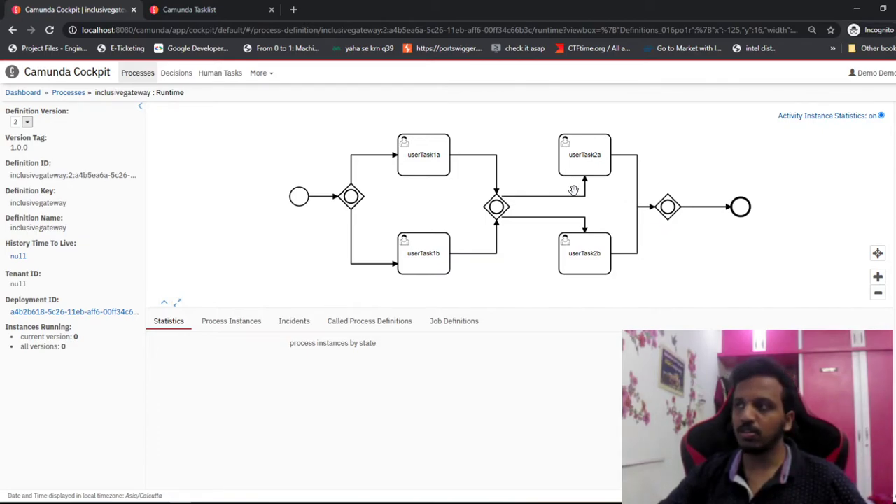
# - Discard the pending start form in Tasklist, start a new inclusivegateway process with business key demo1, and refresh the task list
pyautogui.click(210, 10)
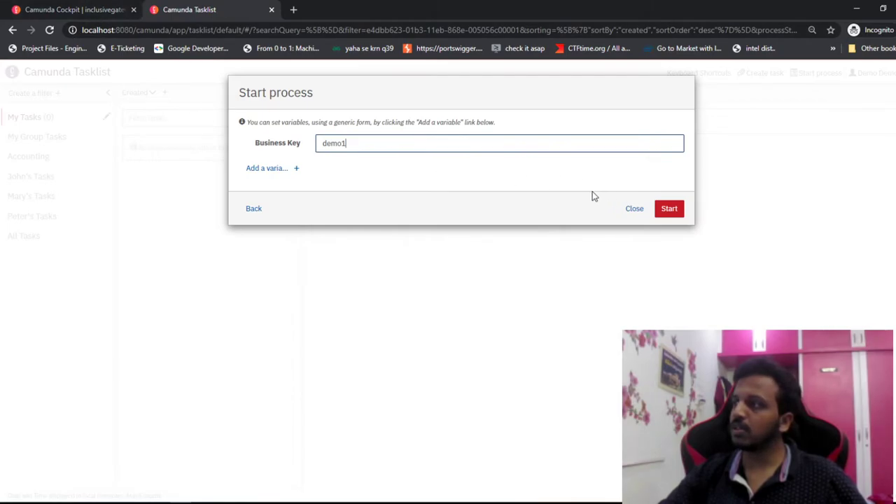
pyautogui.click(634, 208)
pyautogui.click(50, 30)
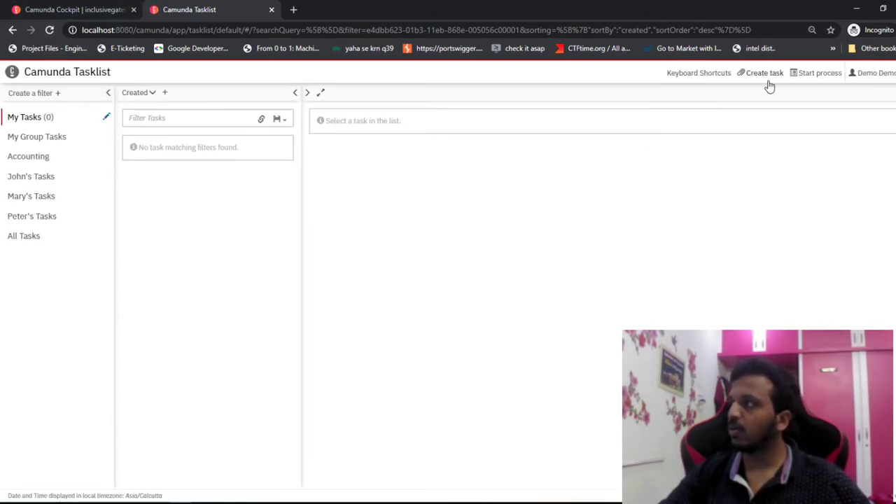
pyautogui.click(812, 72)
pyautogui.click(269, 170)
pyautogui.click(343, 142)
pyautogui.write('demo1')
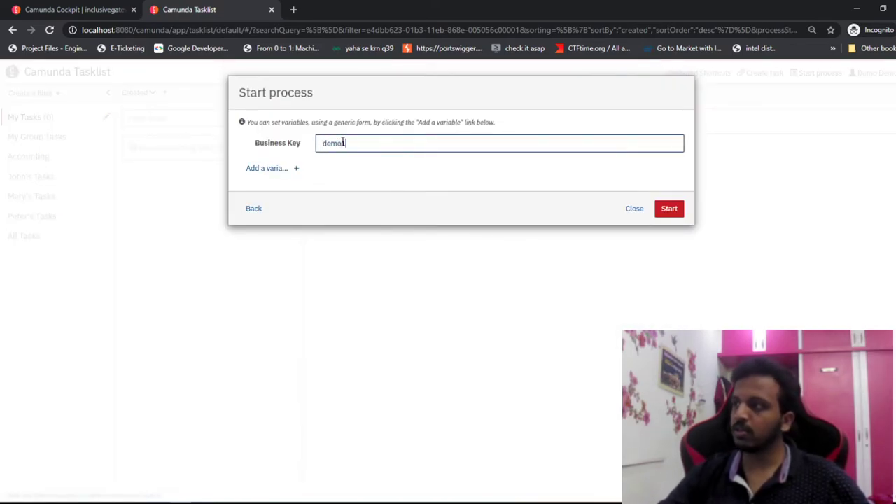
pyautogui.click(659, 210)
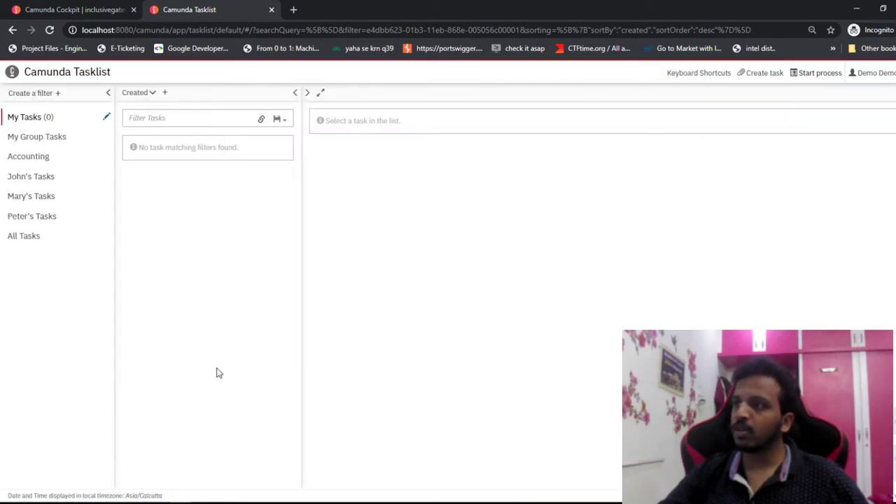
pyautogui.click(50, 30)
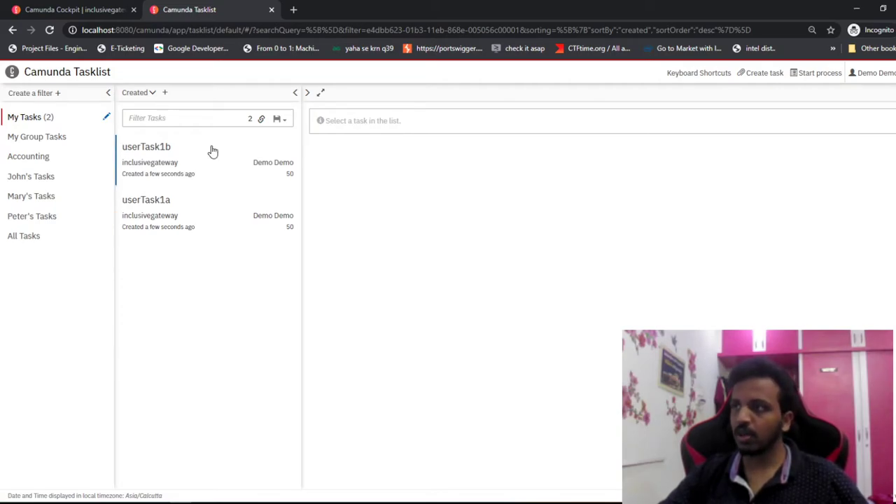
# - Refresh the inclusivegateway definition in Cockpit, open its running process instance, and examine the incidents and user tasks
pyautogui.click(81, 9)
pyautogui.click(48, 28)
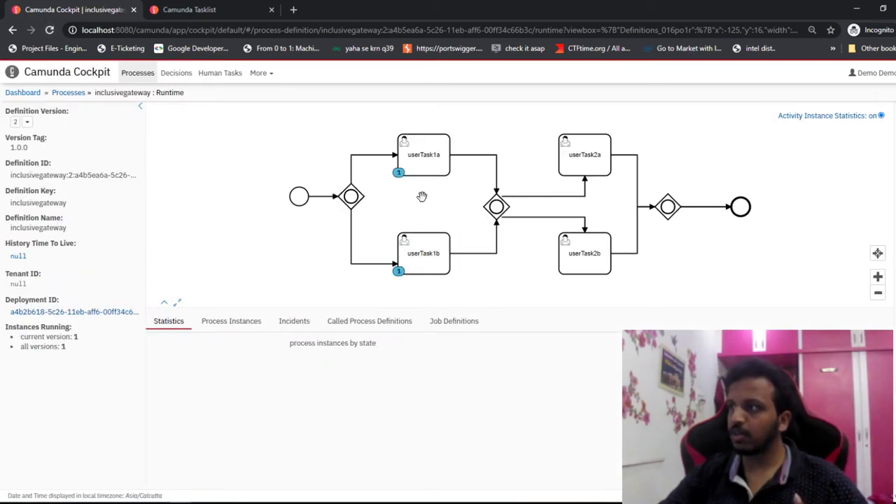
pyautogui.click(231, 321)
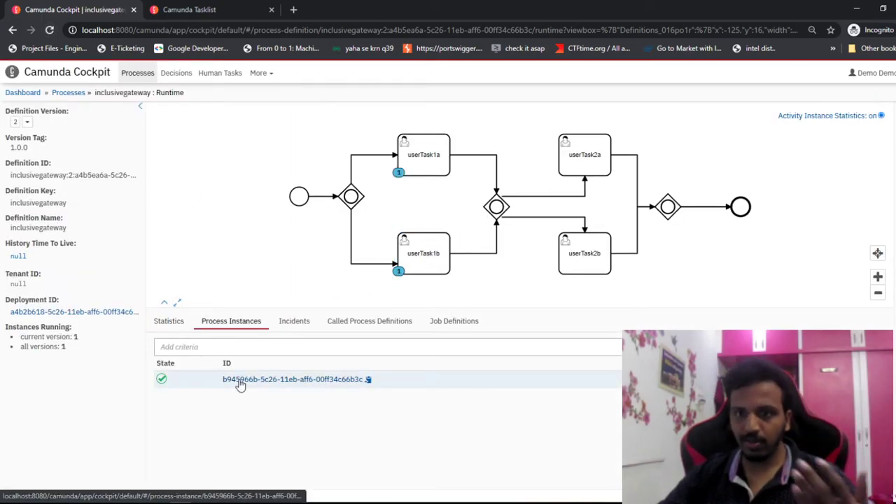
pyautogui.click(240, 382)
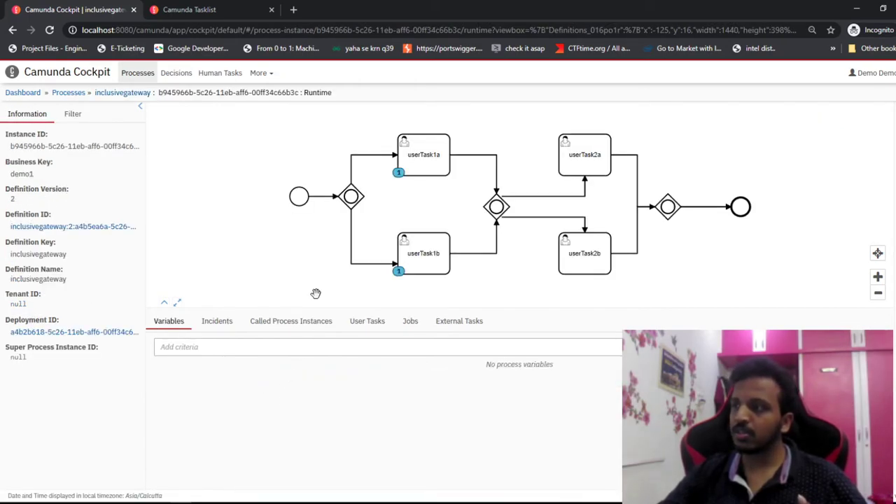
pyautogui.click(228, 324)
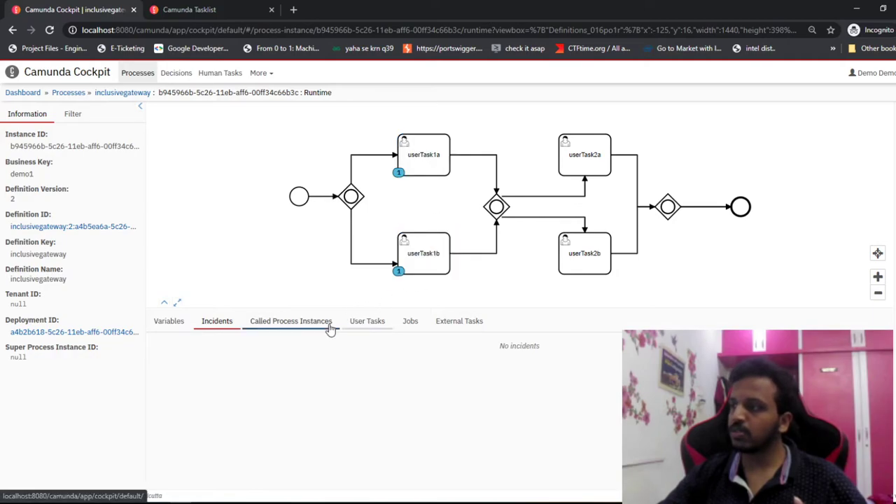
pyautogui.click(366, 320)
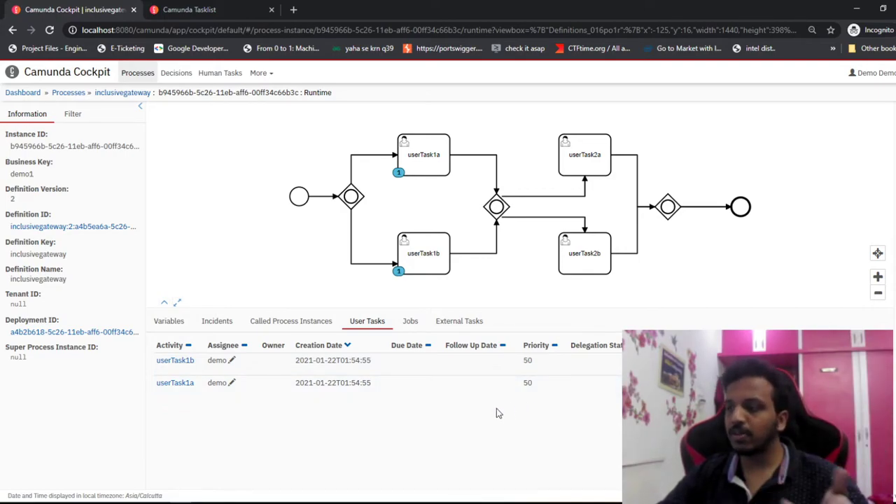
# - Switch to Camunda Modeler and inspect the Priority property of userTask1a
pyautogui.hotkey('alt', 'Tab')
pyautogui.moveTo(225, 352); pyautogui.dragTo(356, 365)
pyautogui.click(207, 146)
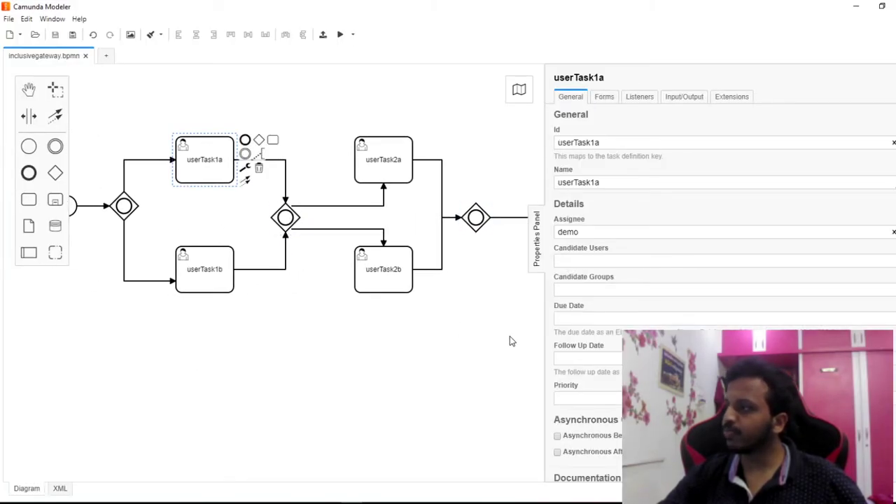
pyautogui.click(594, 397)
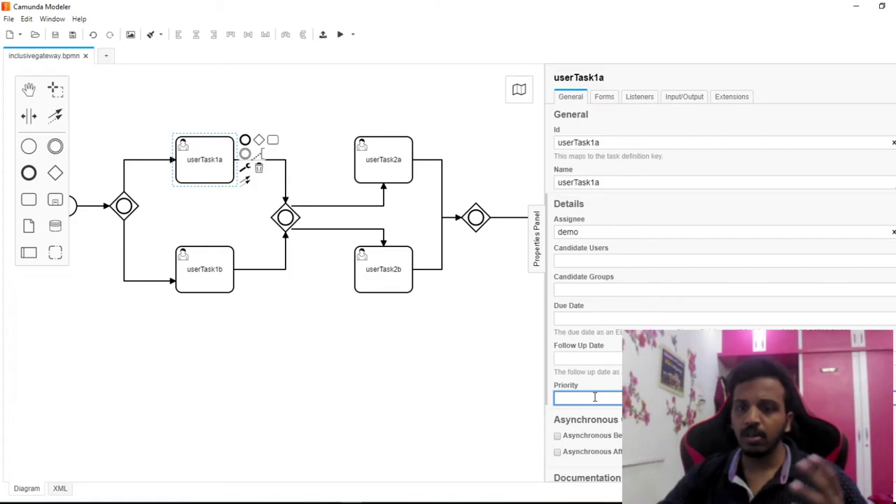
# - Return to Tasklist, open userTask1a, and view its position in the process diagram
pyautogui.click(853, 6)
pyautogui.click(252, 8)
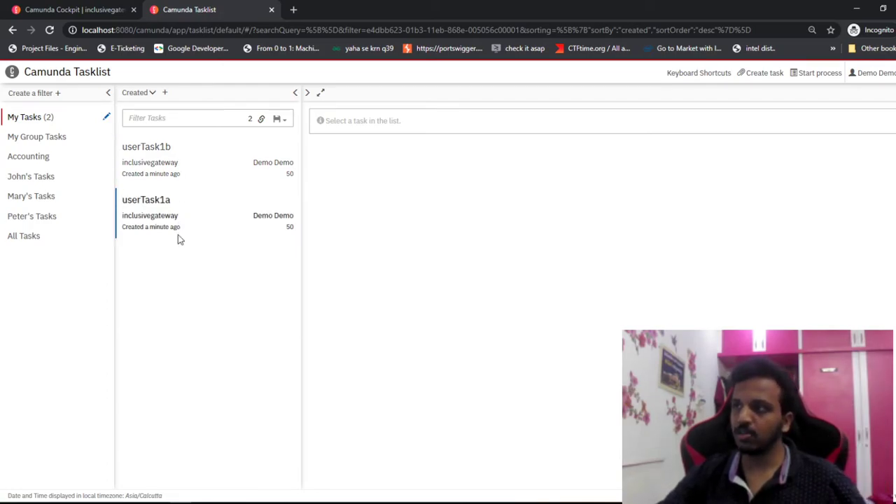
pyautogui.click(180, 205)
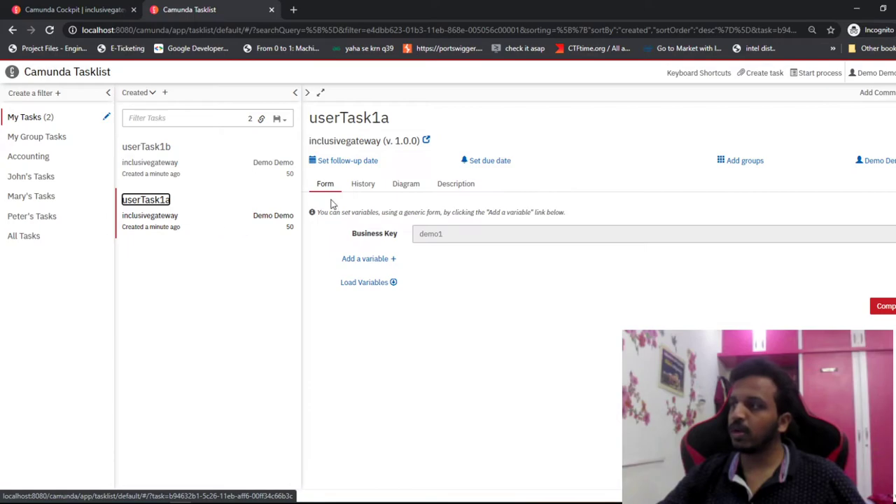
pyautogui.click(406, 186)
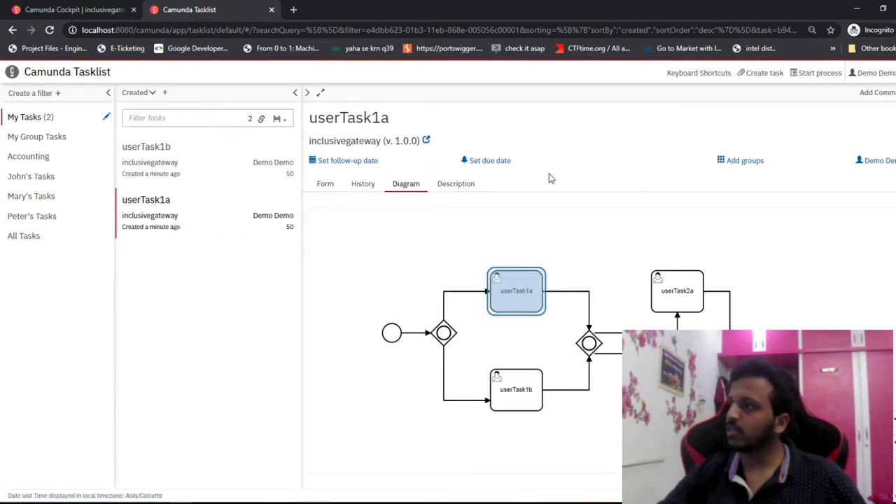
# - Complete userTask1a from its form in Tasklist, then refresh the running process instance in Cockpit
pyautogui.click(325, 184)
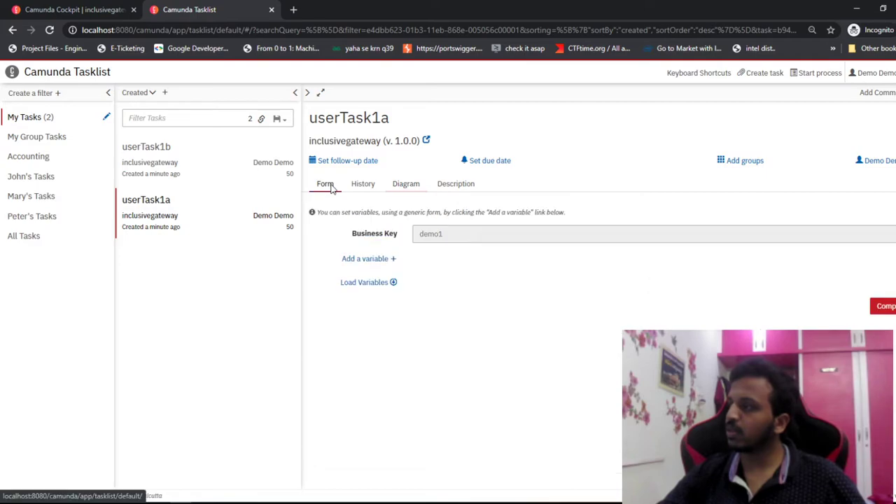
pyautogui.click(883, 310)
pyautogui.click(82, 8)
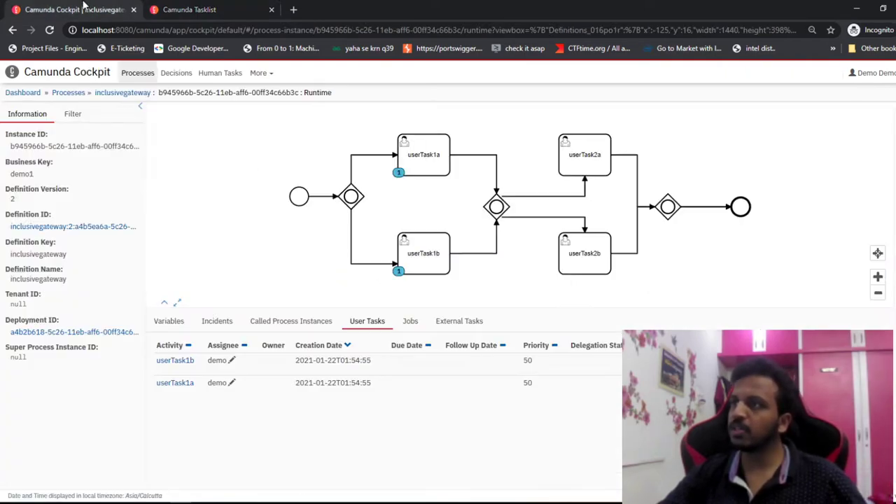
pyautogui.click(50, 30)
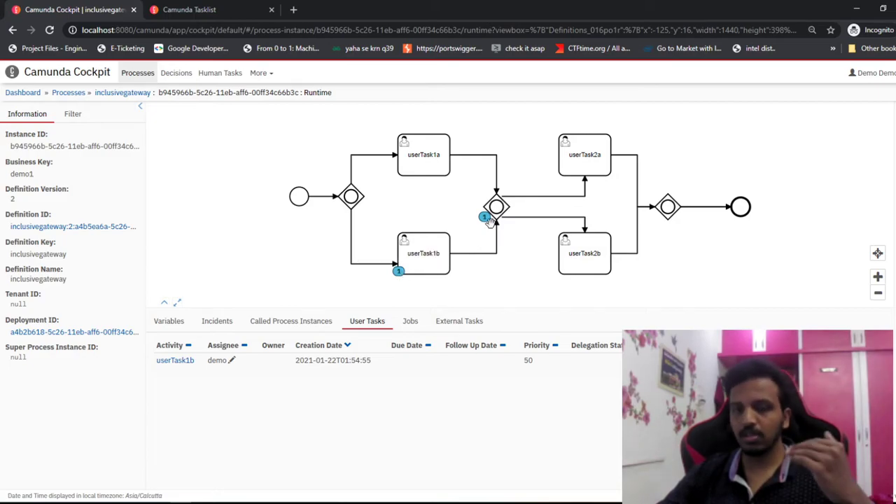
# - Return to Tasklist, complete userTask1b, and refresh the process instance in Cockpit to follow its tokens
pyautogui.click(215, 8)
pyautogui.click(190, 153)
pyautogui.click(880, 307)
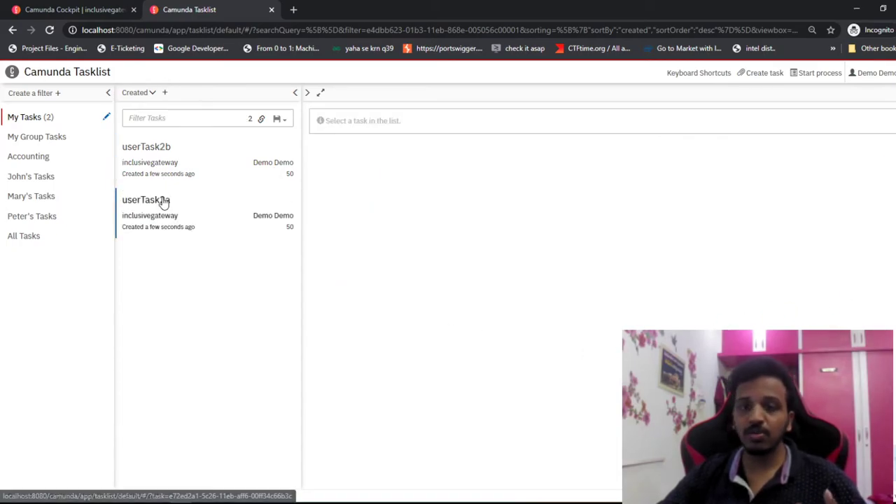
pyautogui.click(89, 9)
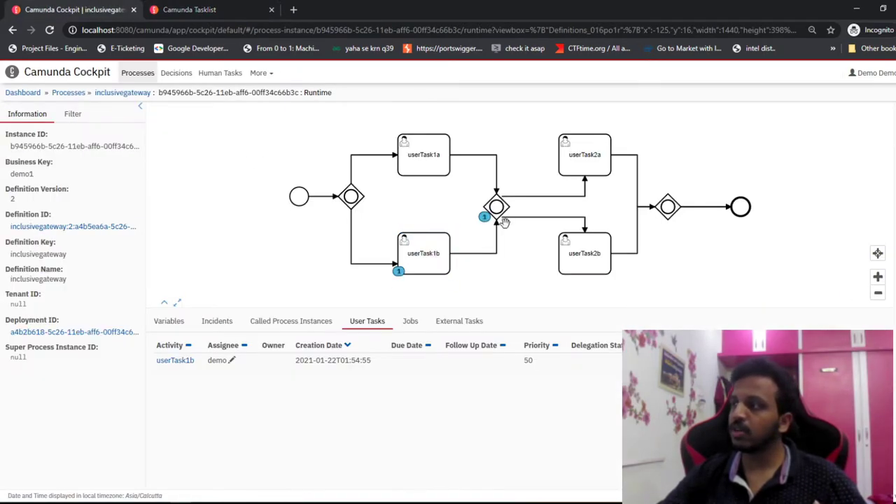
pyautogui.click(50, 29)
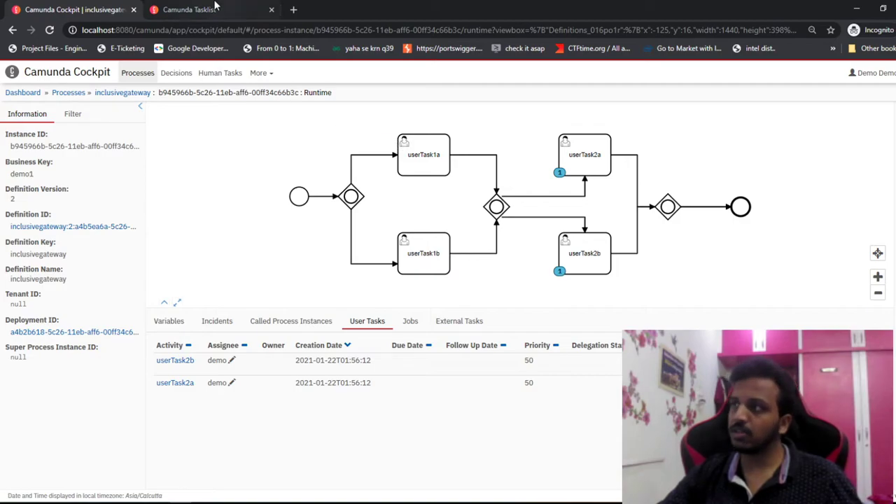
# - Open userTask2b in Tasklist, compare its process diagram with the Cockpit instance, and complete the task
pyautogui.click(189, 9)
pyautogui.click(205, 168)
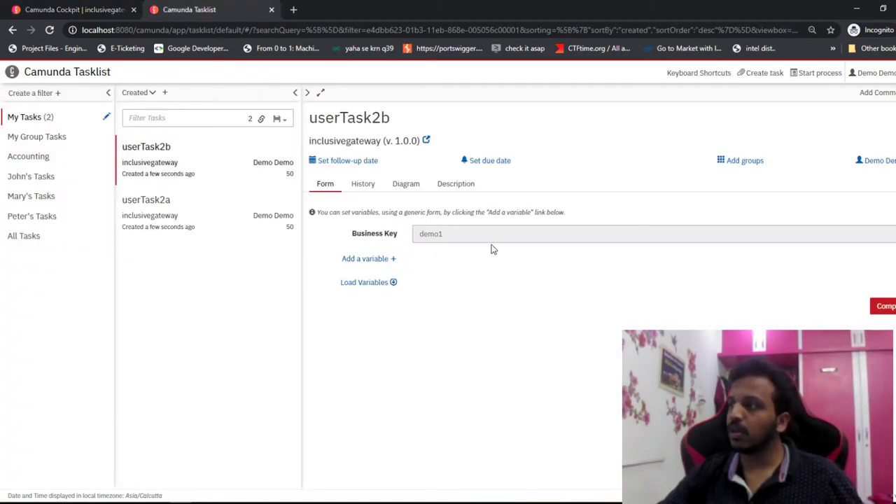
pyautogui.click(407, 183)
pyautogui.click(90, 7)
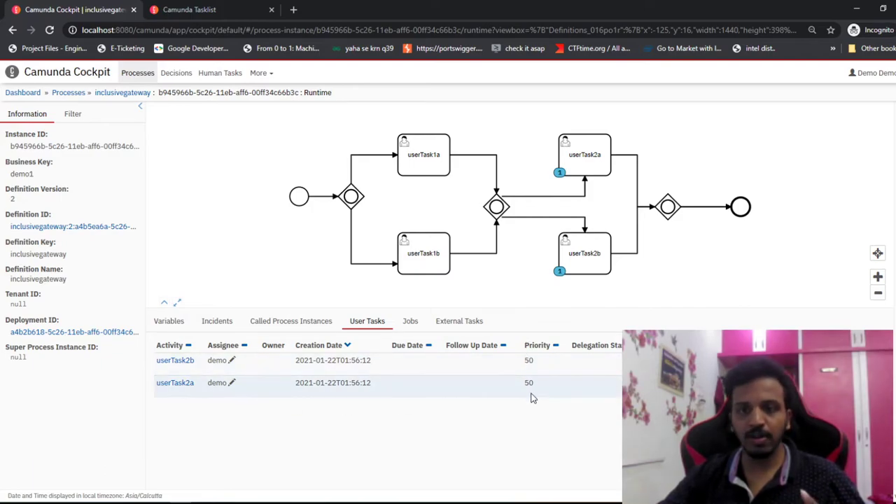
pyautogui.click(205, 8)
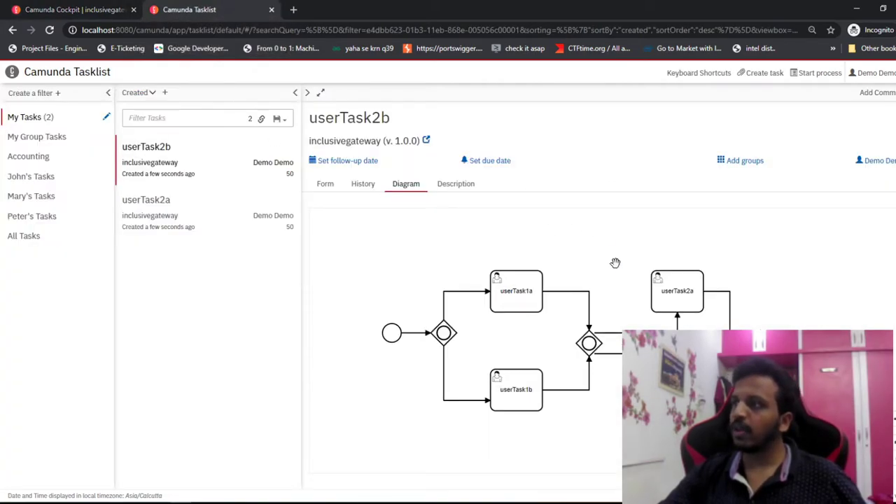
pyautogui.click(326, 183)
pyautogui.click(881, 306)
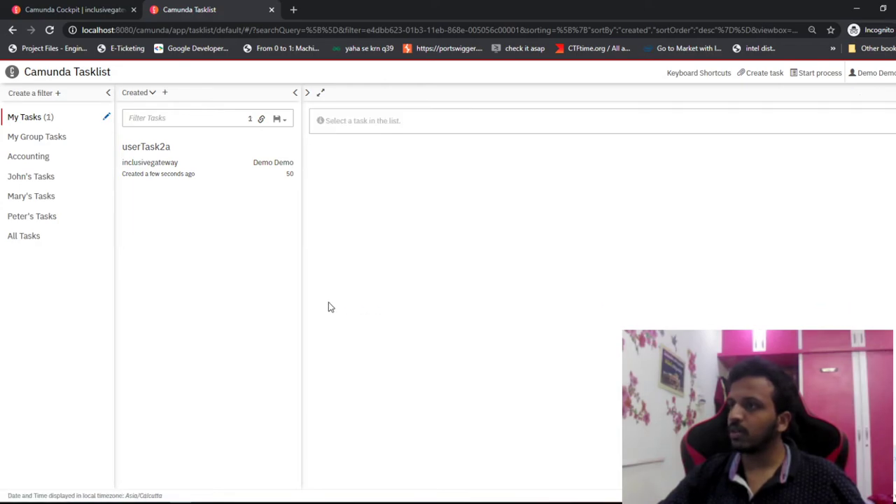
# - View userTask2a's position in the Tasklist process diagram and refresh the running instance in Cockpit
pyautogui.click(169, 169)
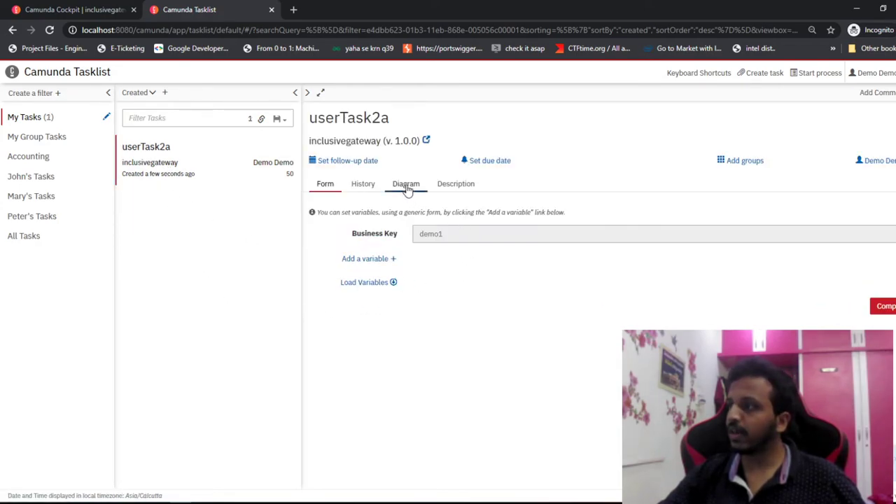
pyautogui.click(406, 184)
pyautogui.click(70, 9)
pyautogui.click(49, 30)
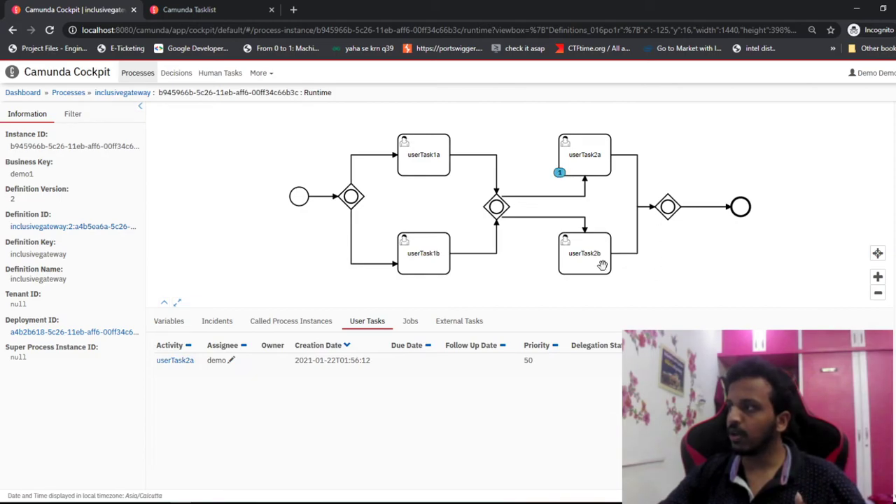
# - Check the process instance's variables and open the inclusivegateway definition from the list of deployed processes
pyautogui.click(169, 322)
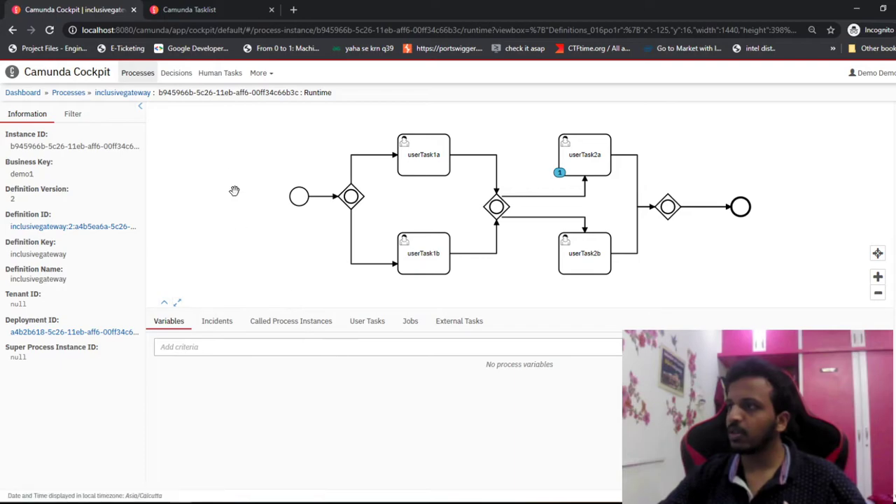
pyautogui.click(76, 95)
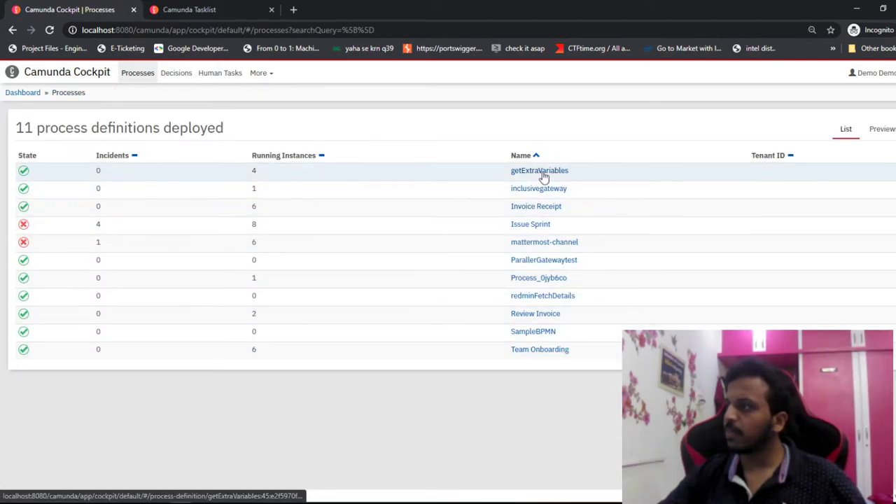
pyautogui.click(534, 189)
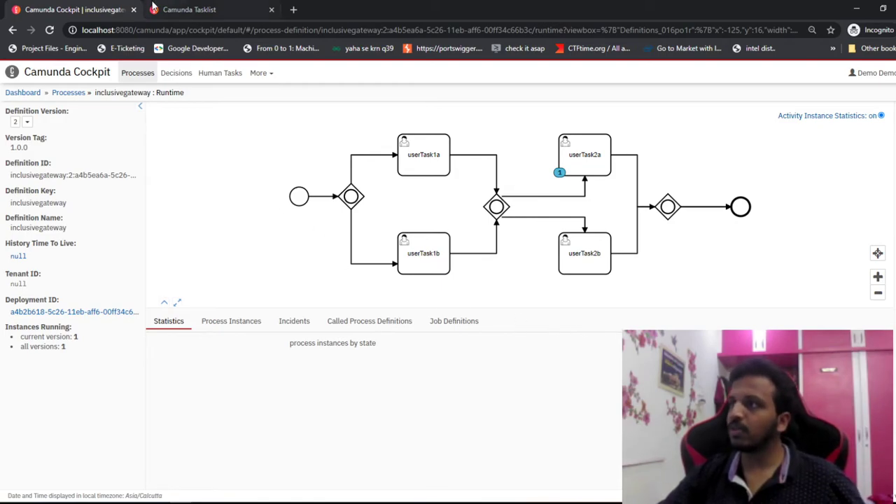
# - Complete userTask2a in Tasklist, then check the inclusivegateway definition's process instances in Cockpit and refresh the page
pyautogui.click(236, 9)
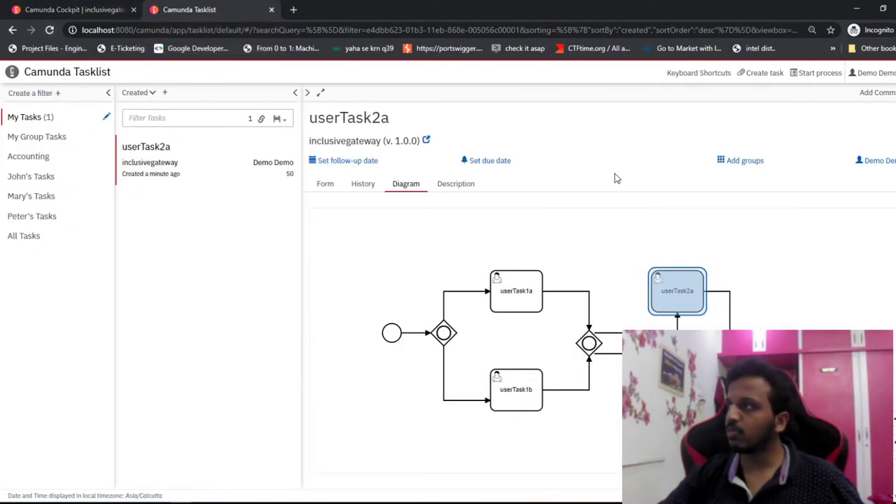
pyautogui.click(325, 183)
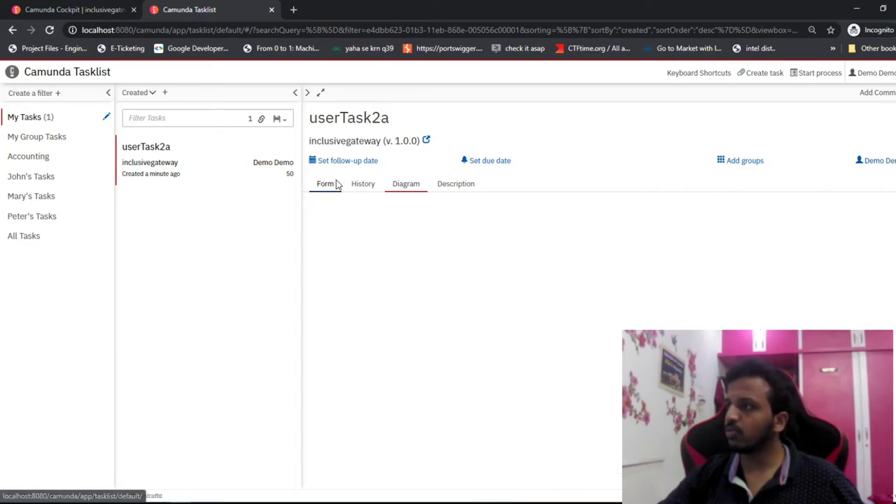
pyautogui.click(881, 306)
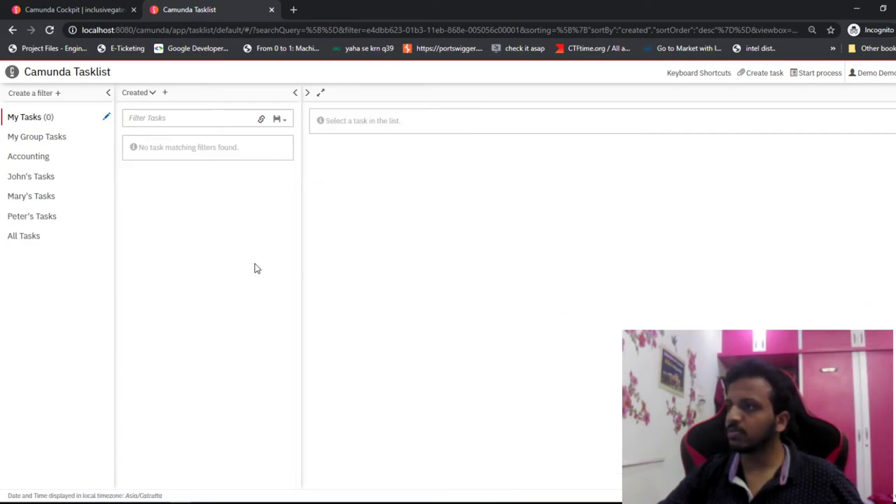
pyautogui.click(42, 7)
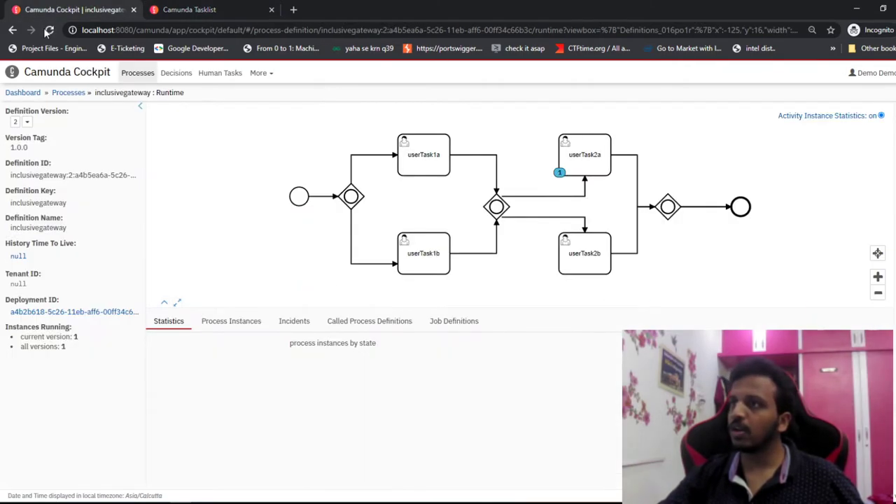
pyautogui.click(254, 322)
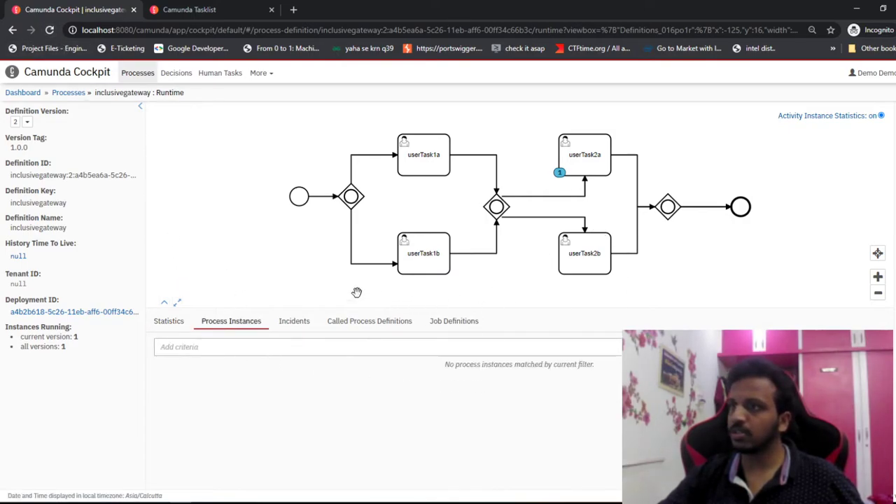
pyautogui.click(49, 30)
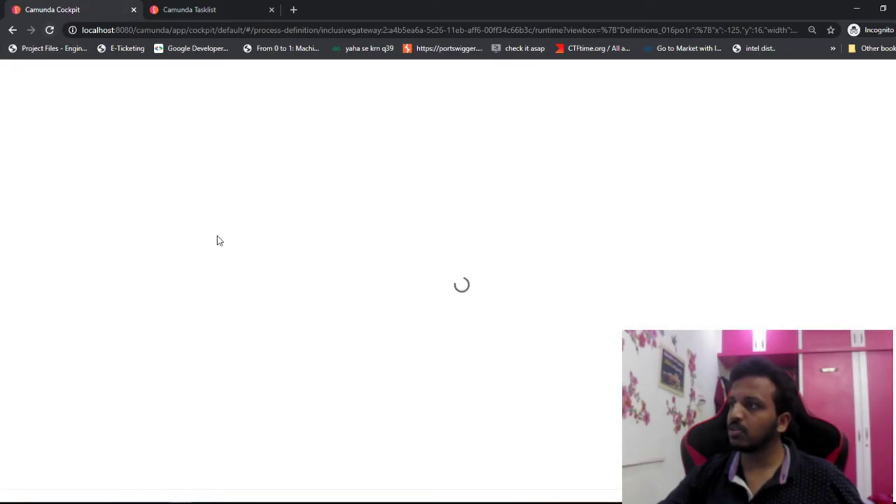
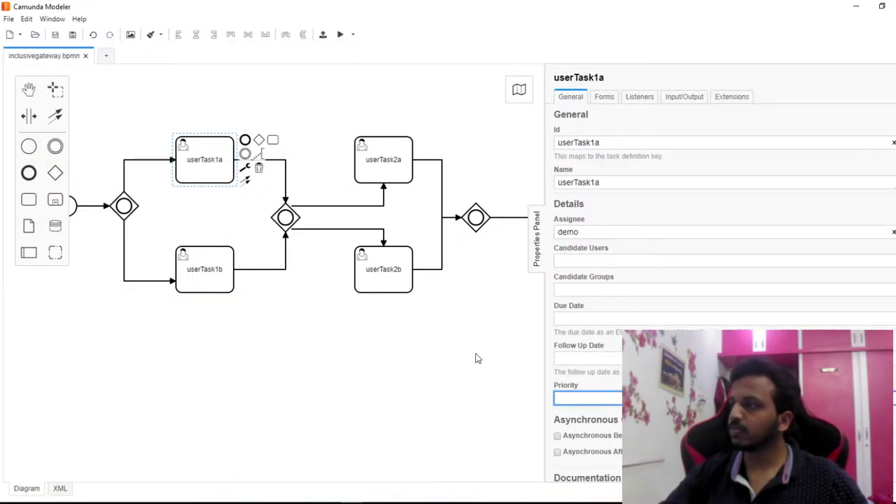
# - In Camunda Modeler, delete the closing inclusive gateway between the userTask2a and userTask2b branches and the end event
pyautogui.moveTo(475, 358); pyautogui.dragTo(348, 343)
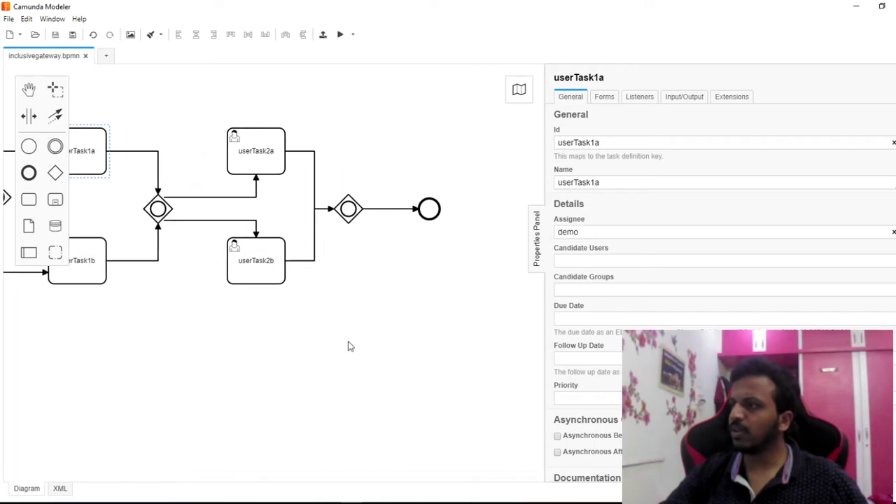
pyautogui.click(341, 219)
pyautogui.press('Delete')
pyautogui.click(255, 412)
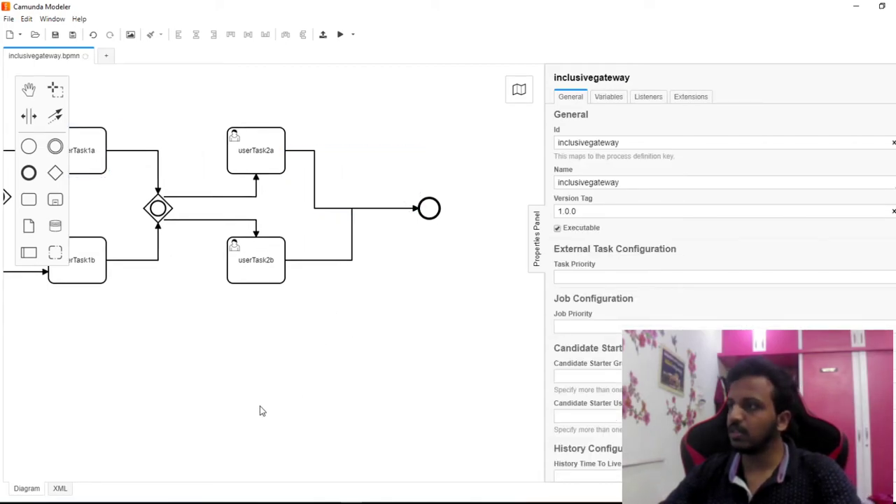
# - Reroute the sequence flow leaving userTask2b and move the end event closer to the userTask2a and userTask2b tasks
pyautogui.moveTo(263, 411); pyautogui.dragTo(352, 343)
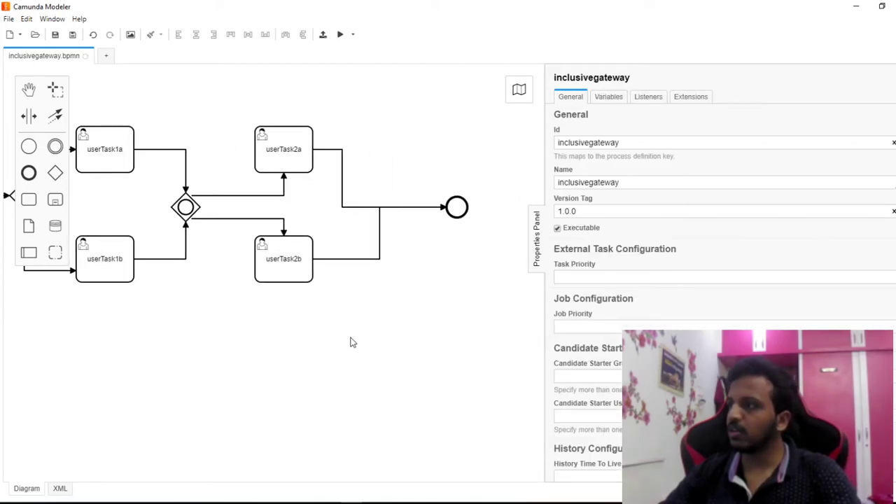
pyautogui.click(381, 252)
pyautogui.moveTo(382, 262); pyautogui.dragTo(344, 259)
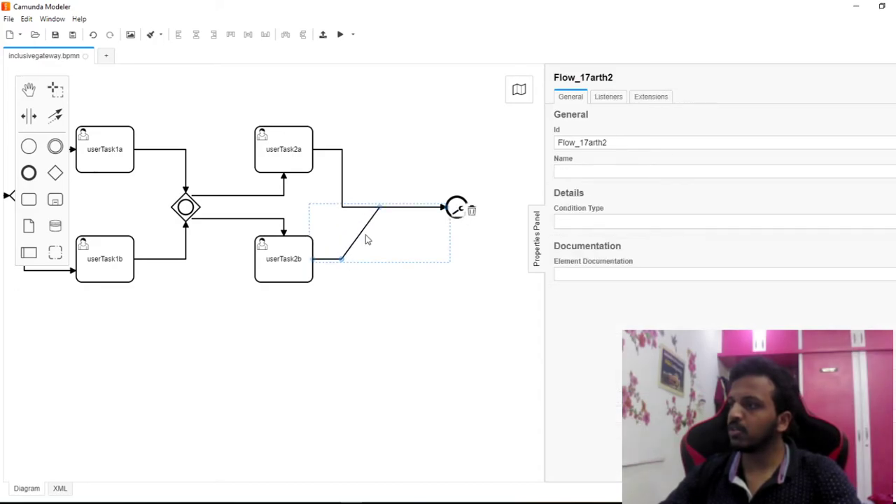
pyautogui.click(456, 210)
pyautogui.click(458, 277)
pyautogui.moveTo(455, 209); pyautogui.dragTo(378, 208)
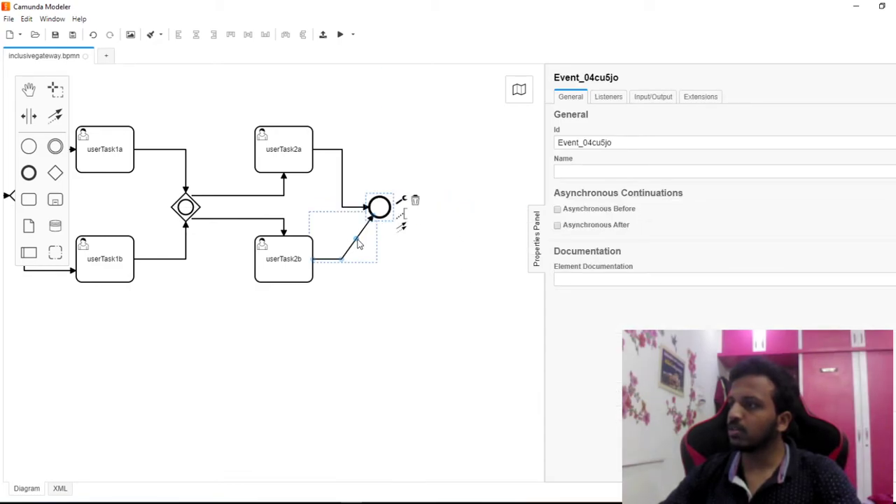
# - Replace the slanted sequence flow from userTask2b with a new connection to the end event and save the diagram
pyautogui.click(360, 244)
pyautogui.press('Delete')
pyautogui.click(313, 280)
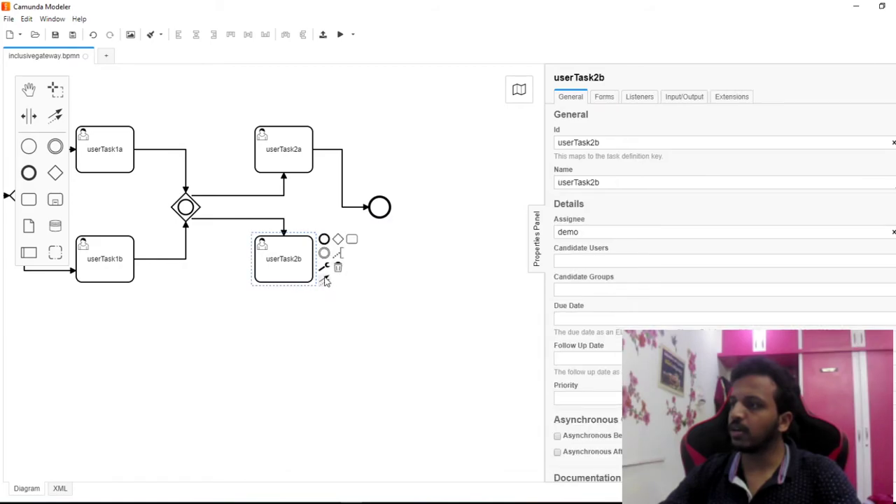
pyautogui.moveTo(324, 280); pyautogui.dragTo(378, 209)
pyautogui.click(378, 210)
pyautogui.click(388, 321)
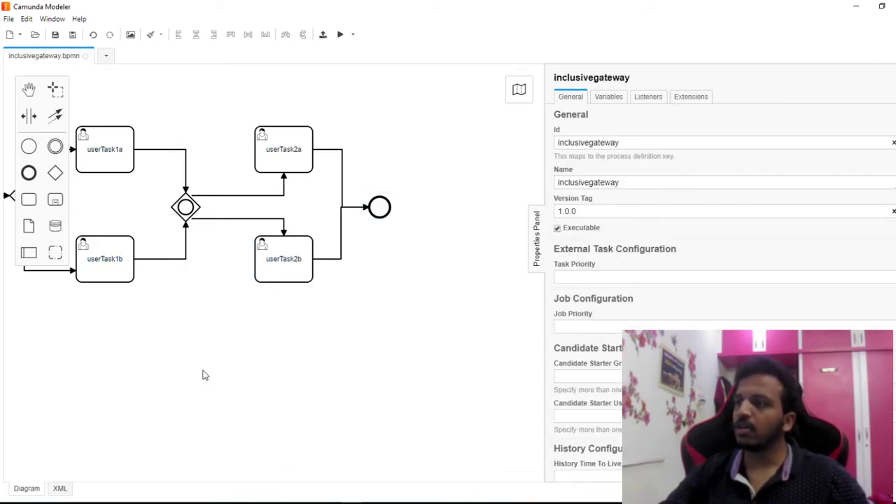
pyautogui.moveTo(203, 375); pyautogui.dragTo(368, 369)
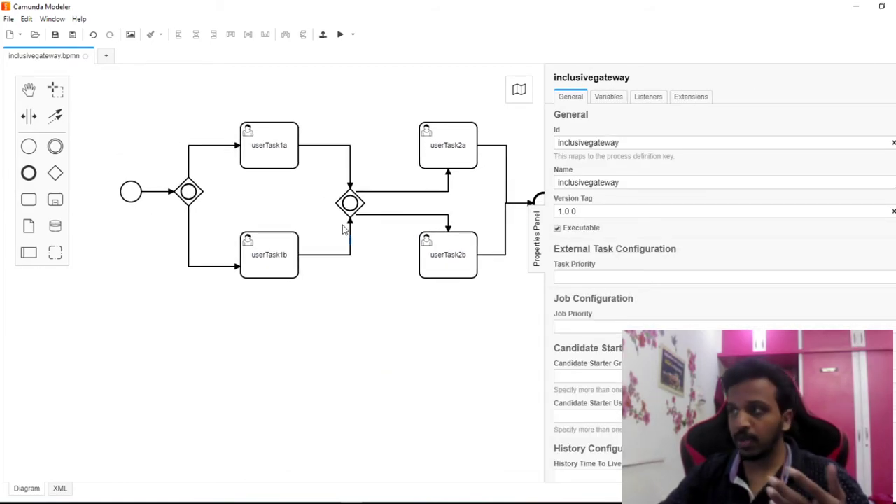
pyautogui.hotkey('ctrl', 's')
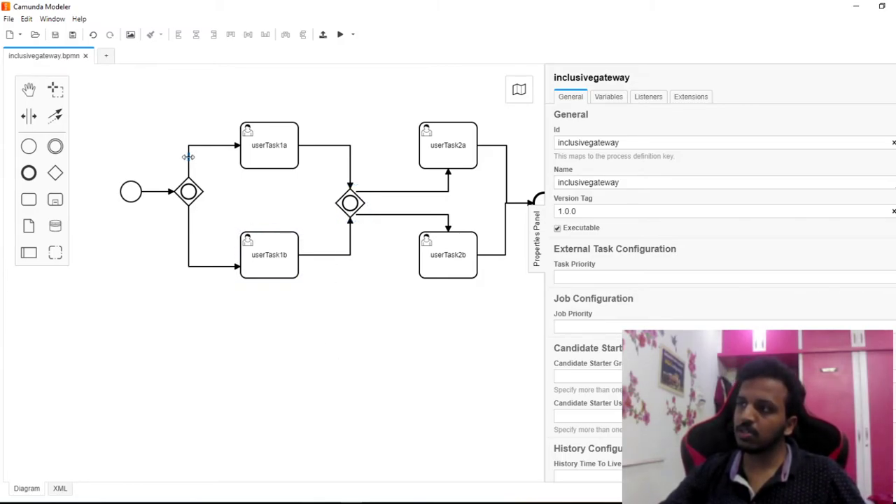
# - Give the sequence flow from the middle inclusive gateway to userTask2a an Expression condition of ${1==1}
pyautogui.moveTo(371, 332); pyautogui.dragTo(325, 331)
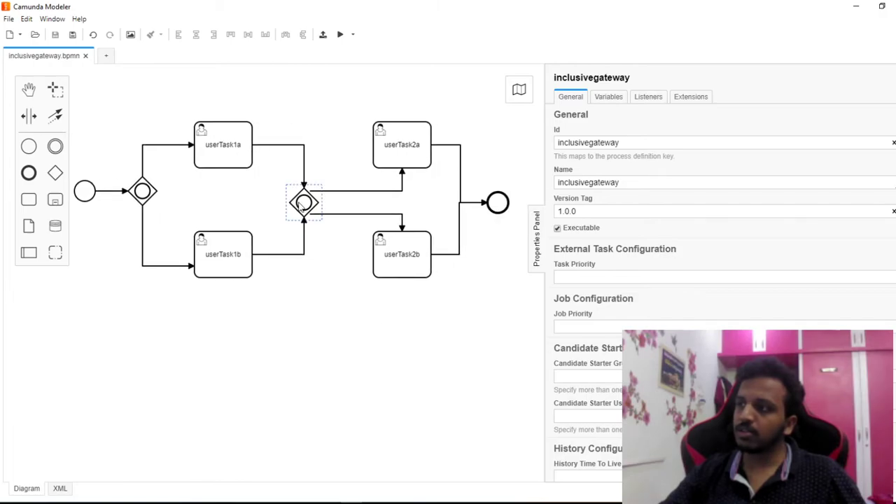
pyautogui.click(383, 189)
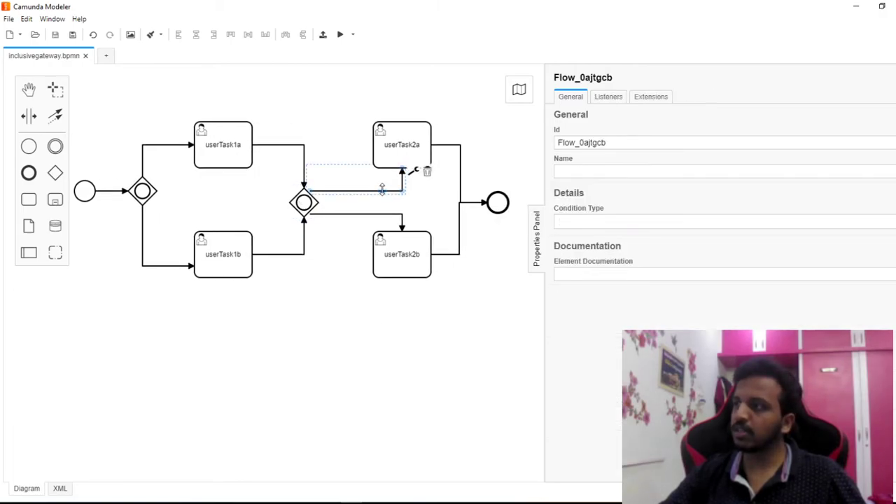
pyautogui.click(593, 222)
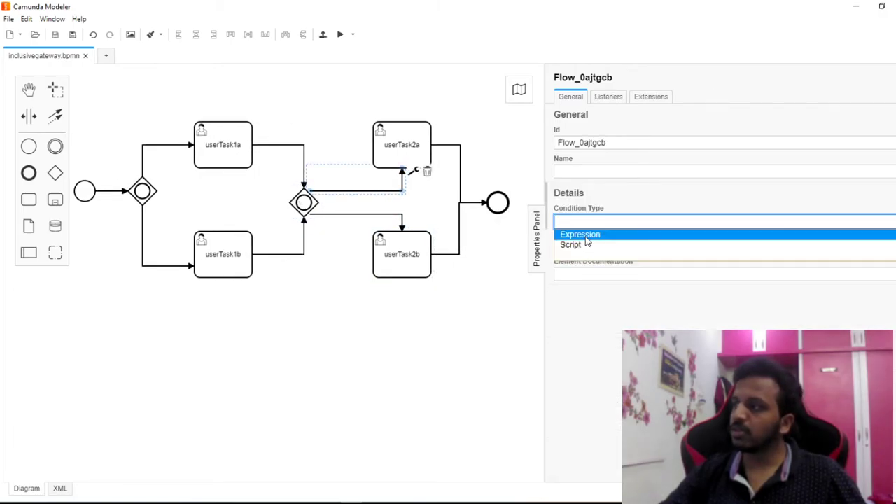
pyautogui.click(587, 236)
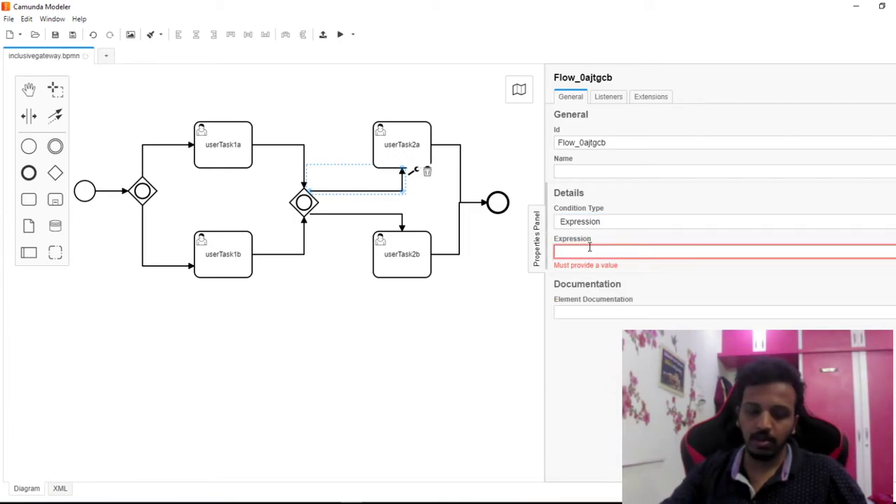
pyautogui.write('${1==1')
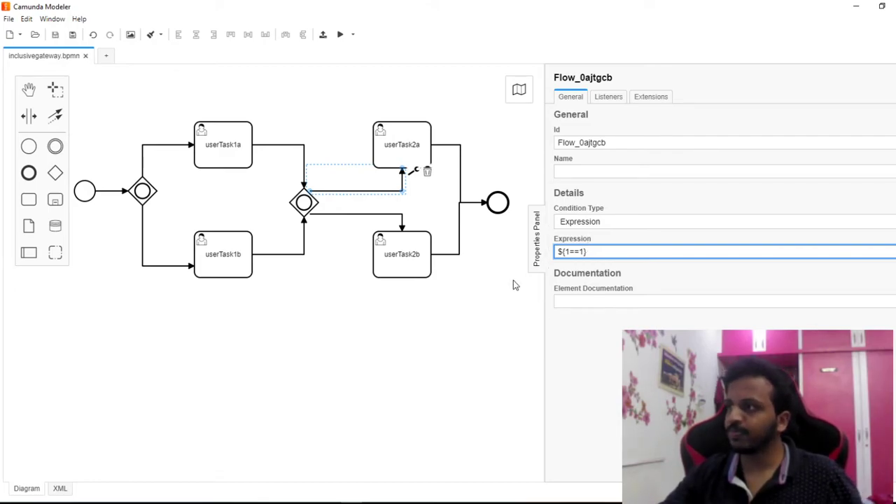
pyautogui.click(382, 315)
# - Give the sequence flow from the middle gateway to userTask2b an Expression condition of ${2==2} and deploy the diagram
pyautogui.click(332, 214)
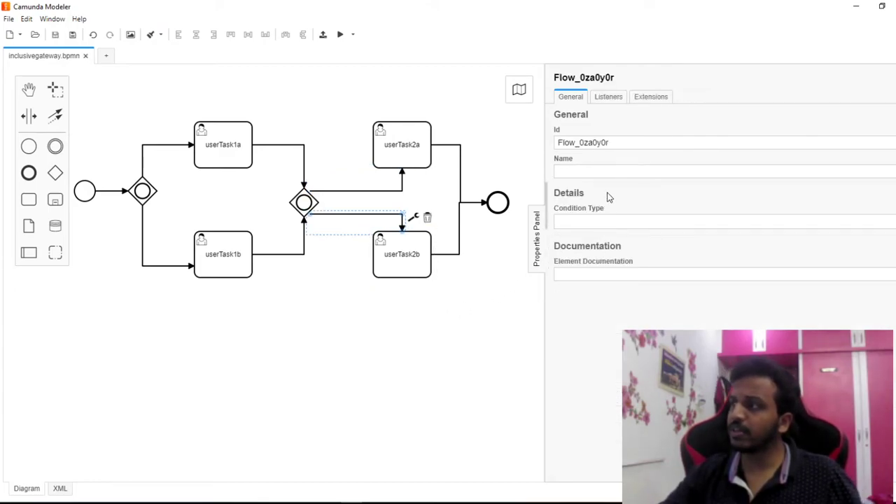
pyautogui.click(613, 222)
pyautogui.click(604, 232)
pyautogui.click(603, 247)
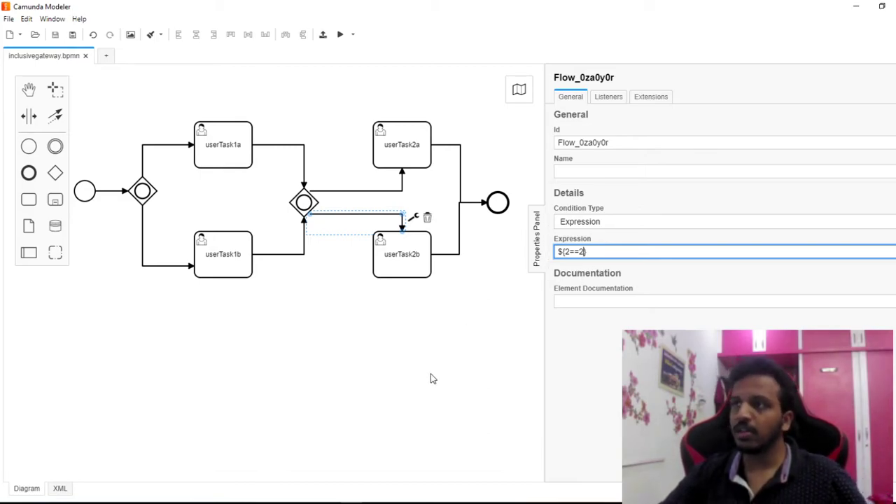
pyautogui.click(326, 34)
pyautogui.press('Escape')
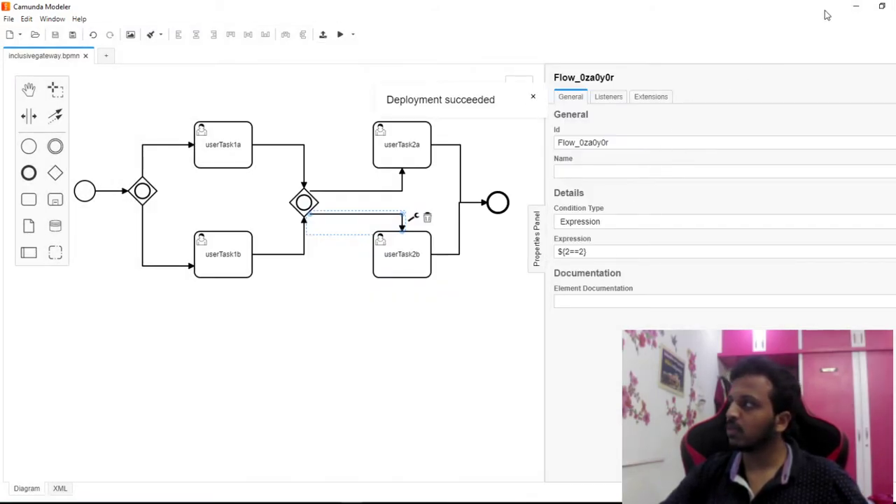
# - Switch to Camunda Cockpit, reload the inclusivegateway definition page and display definition version 3
pyautogui.click(856, 6)
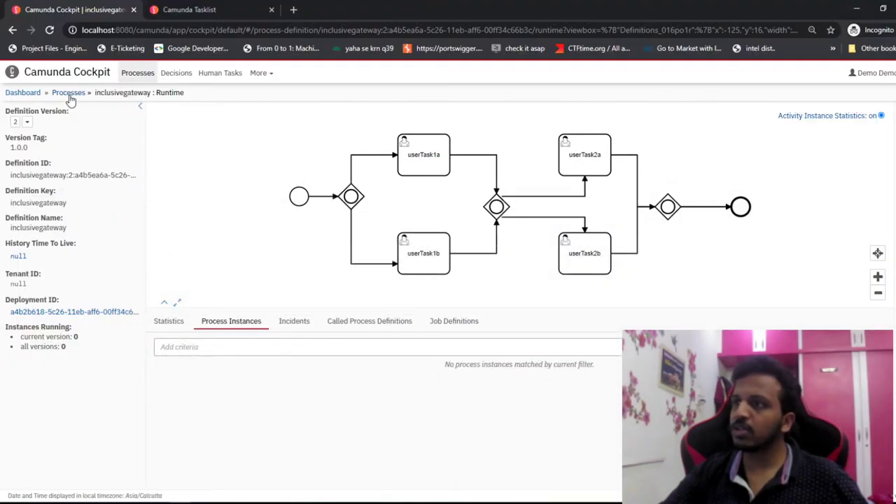
pyautogui.click(26, 122)
pyautogui.click(49, 31)
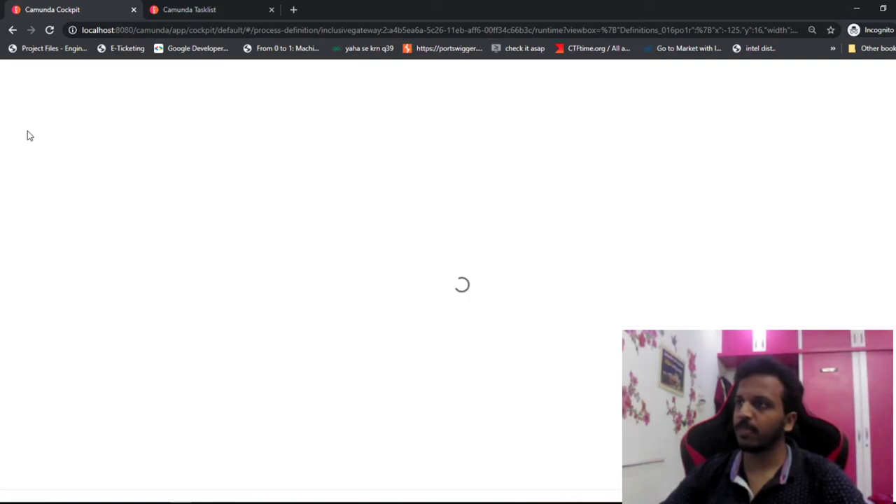
pyautogui.click(26, 123)
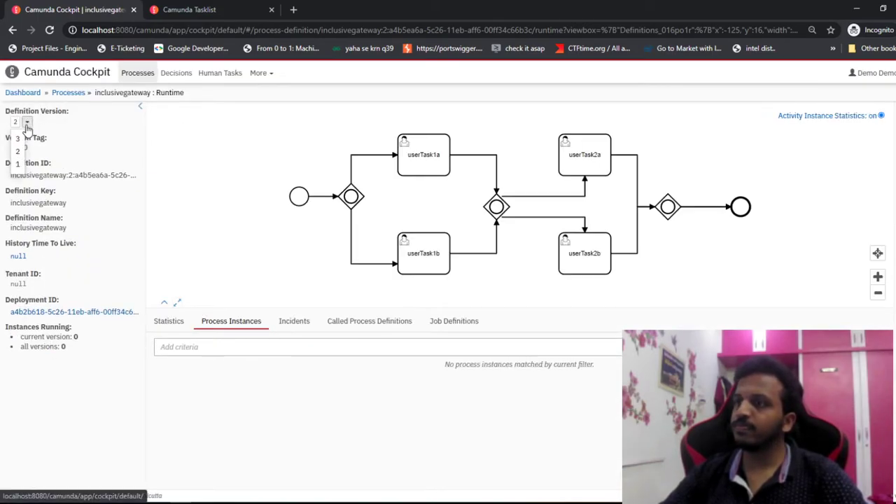
pyautogui.click(20, 139)
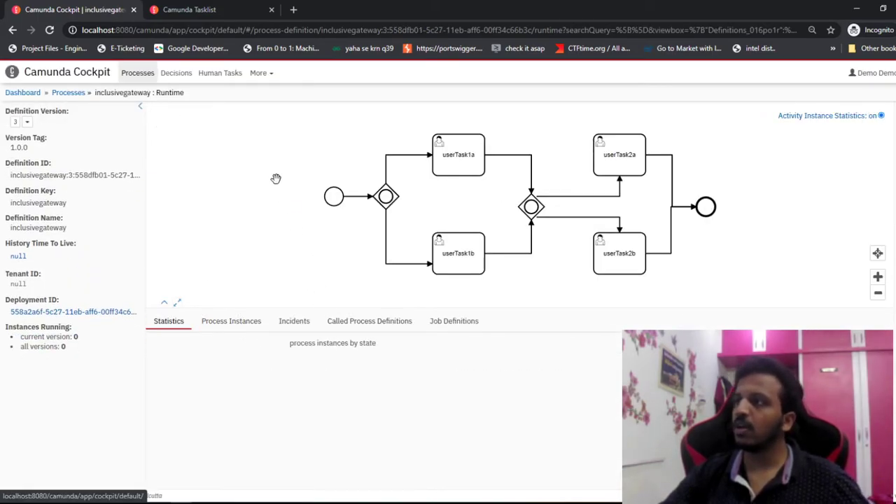
# - In Camunda Tasklist, start the inclusivegateway process with the business key demo2
pyautogui.click(189, 9)
pyautogui.click(50, 30)
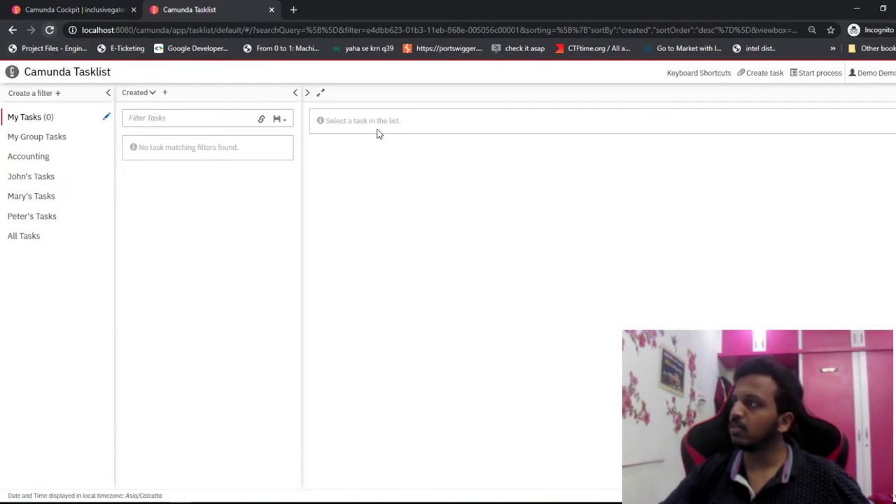
pyautogui.click(803, 80)
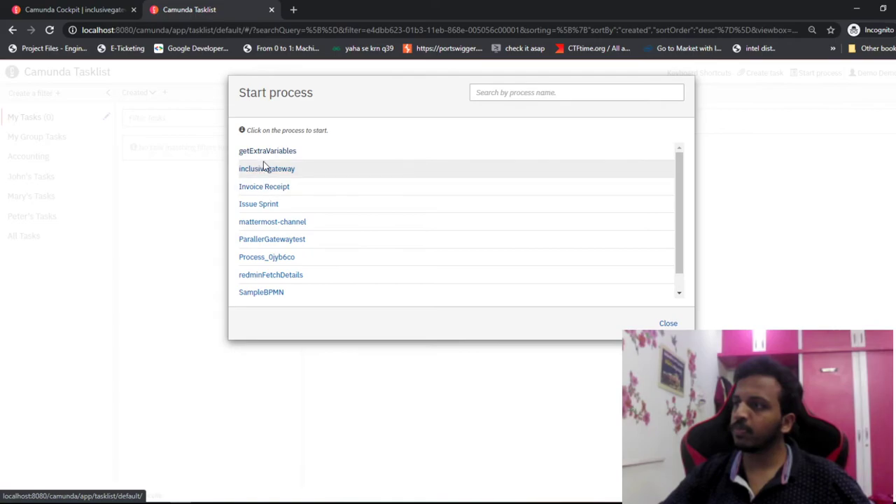
pyautogui.click(276, 168)
pyautogui.write('d')
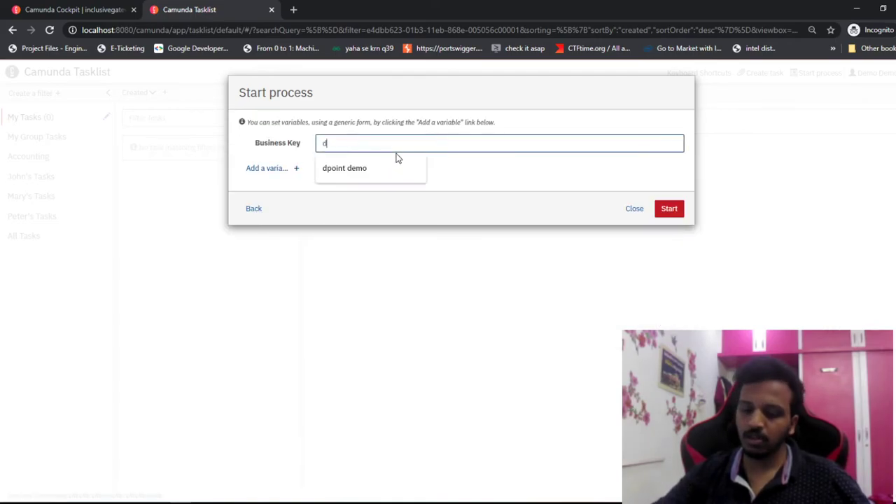
pyautogui.write('emo2')
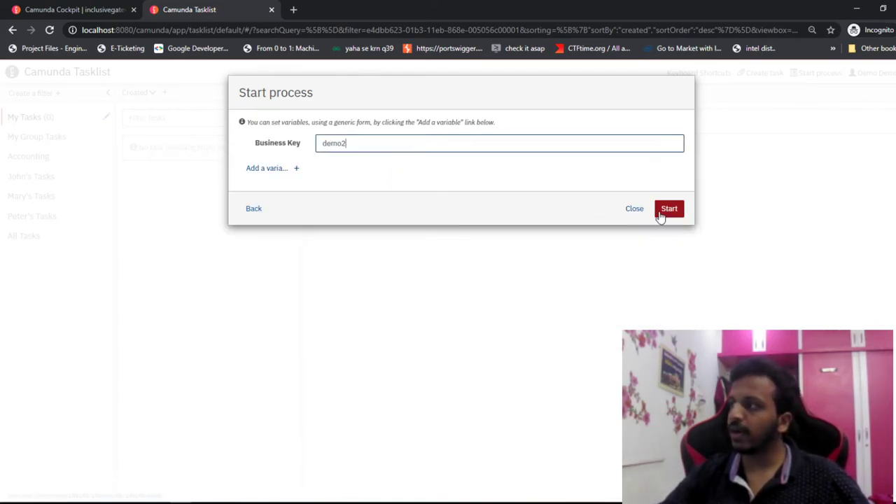
pyautogui.click(669, 209)
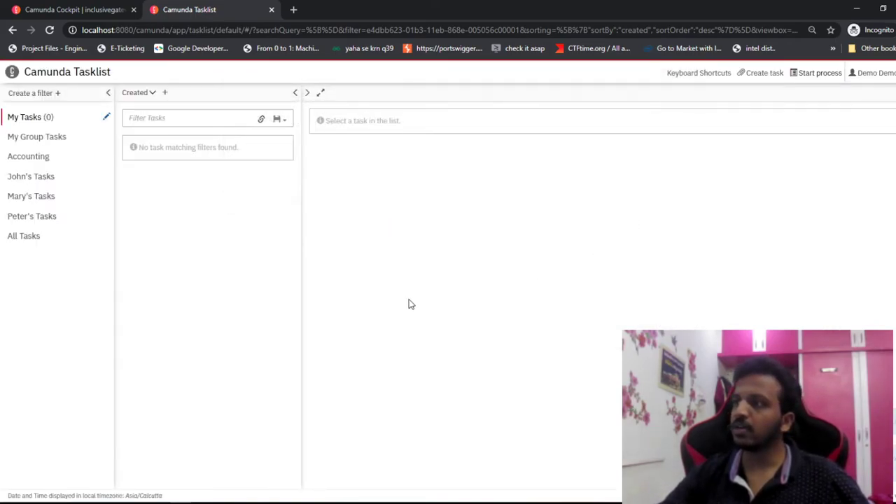
# - Refresh the task list, check userTask1a's position in its process diagram, and complete userTask1a
pyautogui.click(46, 29)
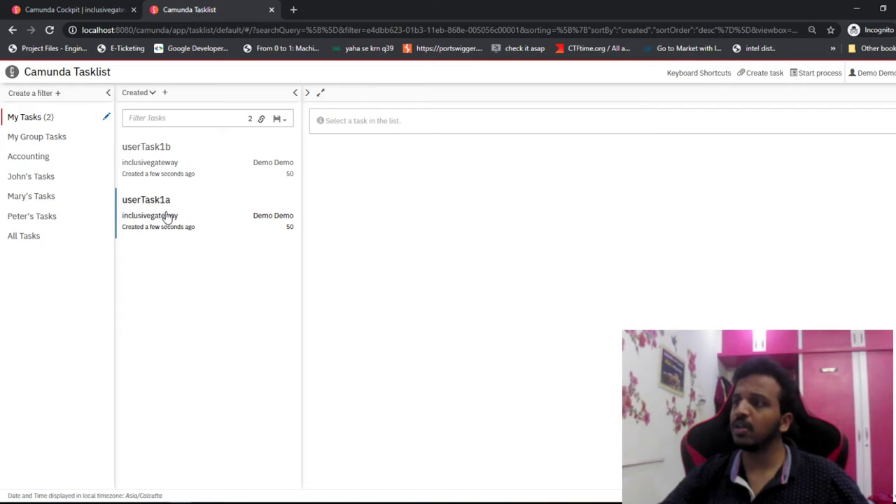
pyautogui.click(223, 215)
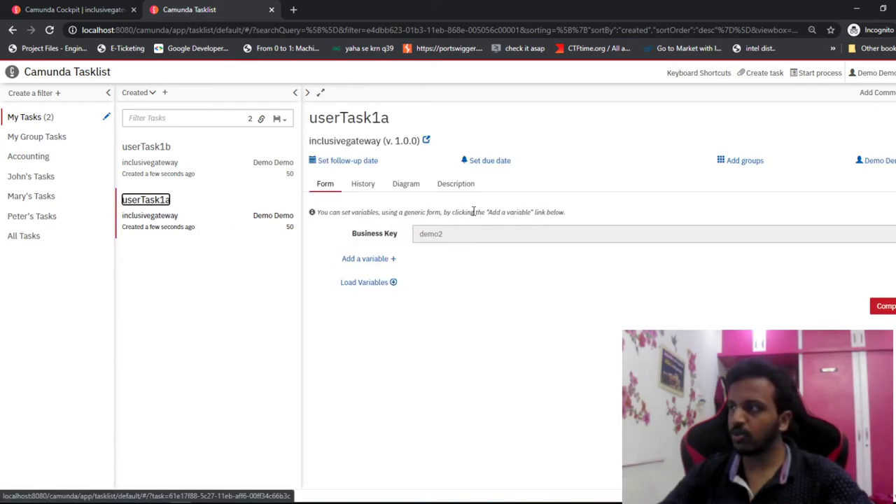
pyautogui.click(408, 186)
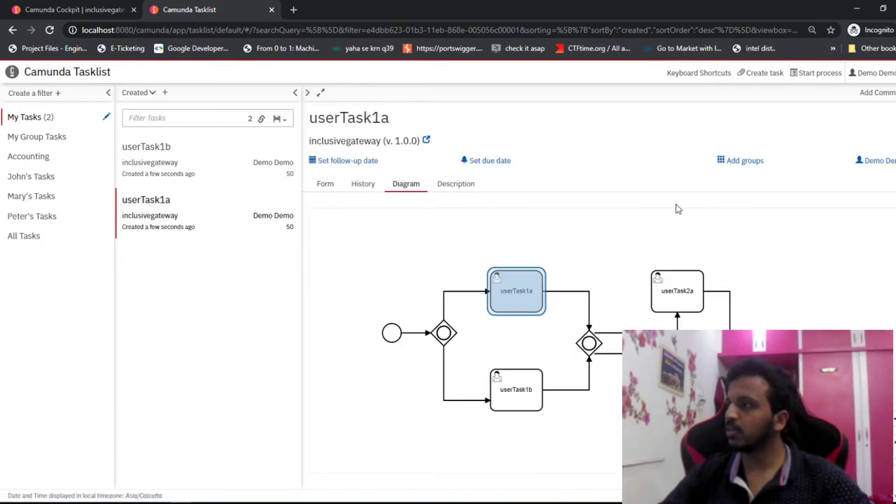
pyautogui.click(325, 184)
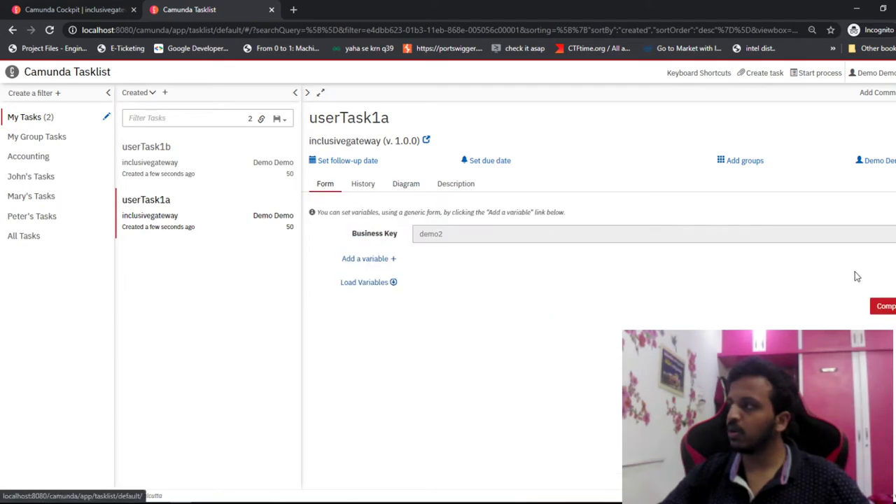
pyautogui.click(885, 305)
# - In Cockpit, open the running inclusivegateway instance and examine its active user tasks, comparing them with the pending tasks in Tasklist
pyautogui.click(70, 9)
pyautogui.click(49, 30)
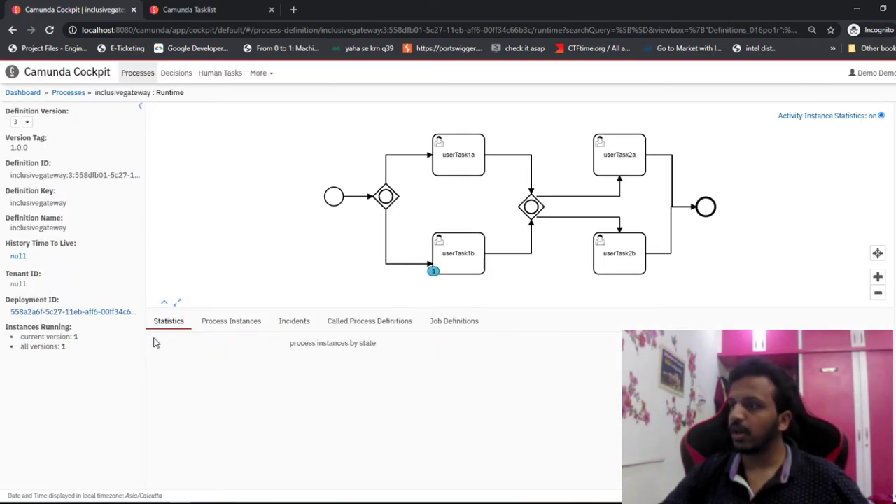
pyautogui.click(230, 324)
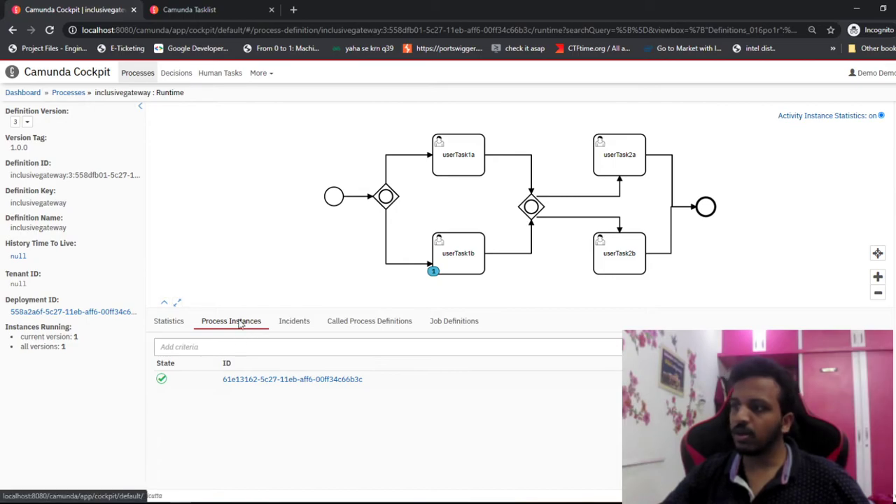
pyautogui.click(285, 381)
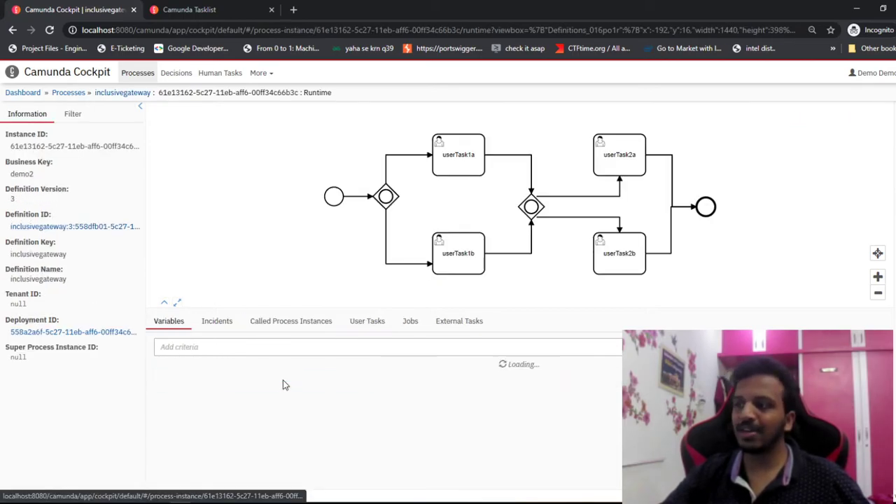
pyautogui.click(356, 327)
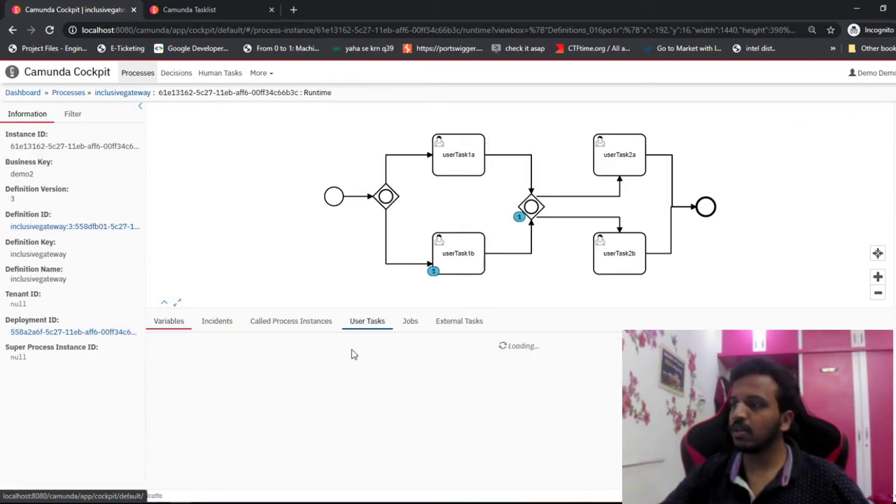
pyautogui.click(203, 8)
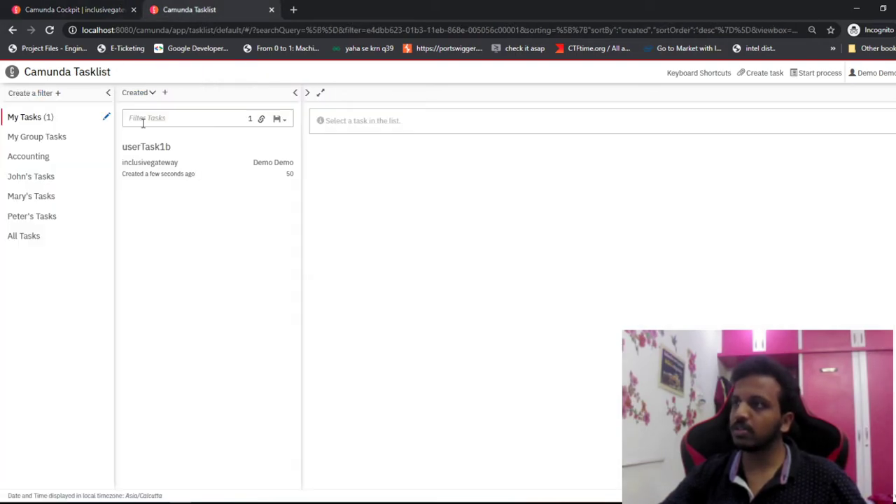
pyautogui.click(100, 9)
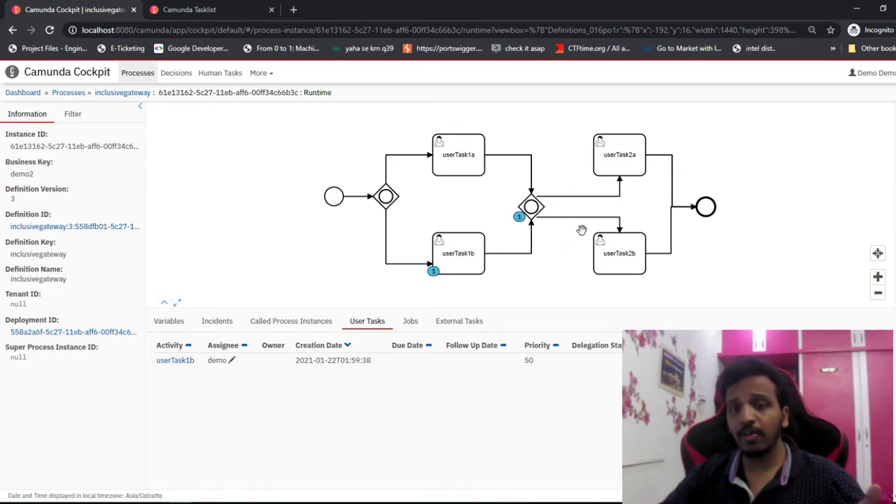
# - Return to Tasklist and complete userTask1b
pyautogui.click(204, 8)
pyautogui.click(206, 162)
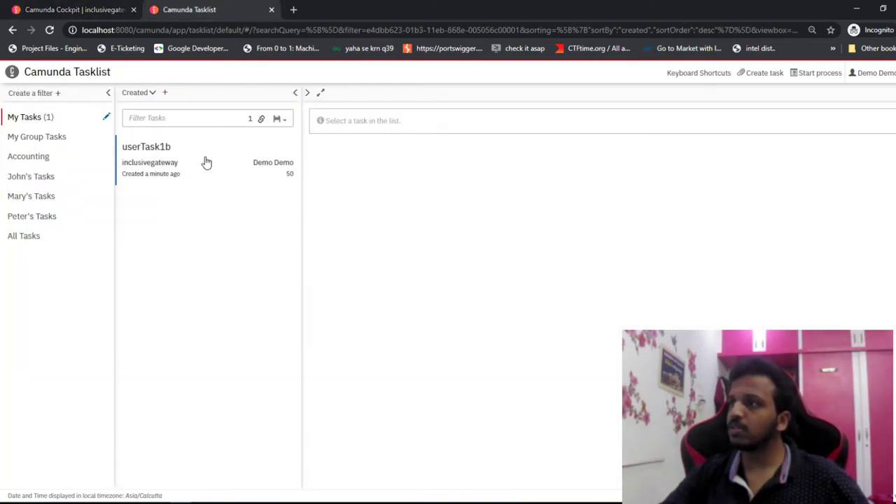
pyautogui.click(884, 306)
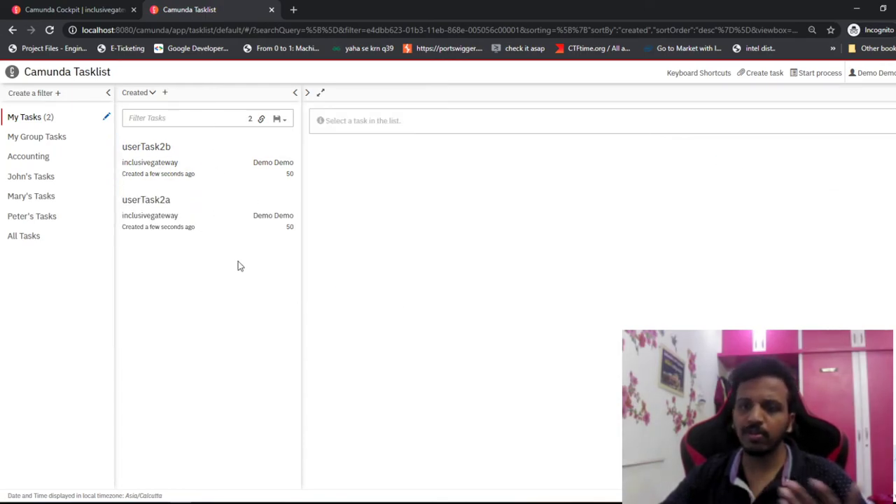
# - Refresh the demo2 process instance in Cockpit, check where its tokens are, and delete the running instance
pyautogui.click(63, 6)
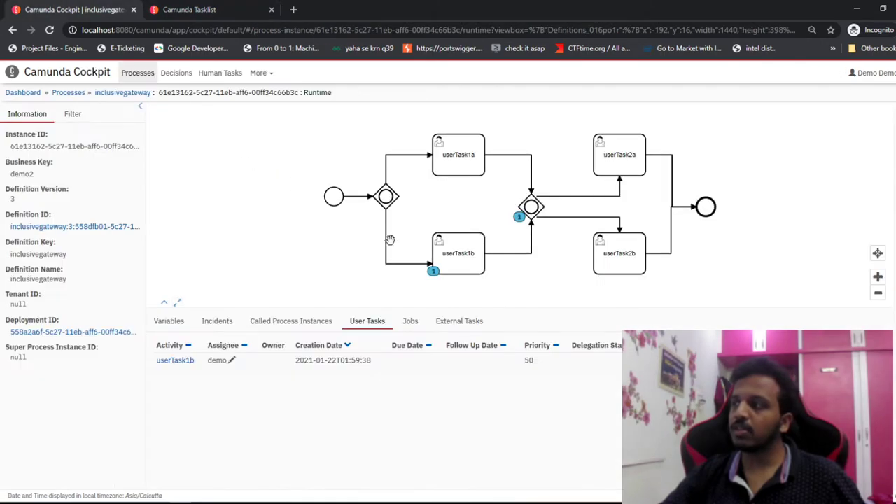
pyautogui.click(56, 34)
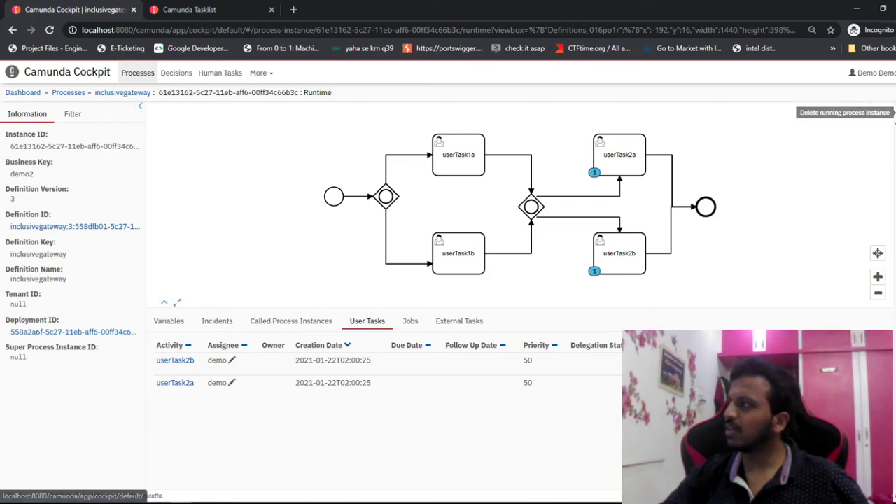
pyautogui.click(887, 117)
pyautogui.click(584, 212)
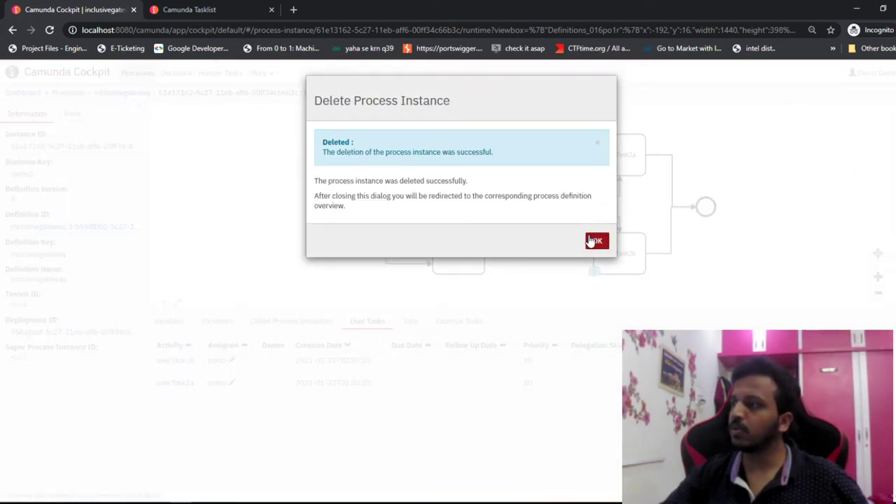
pyautogui.click(595, 242)
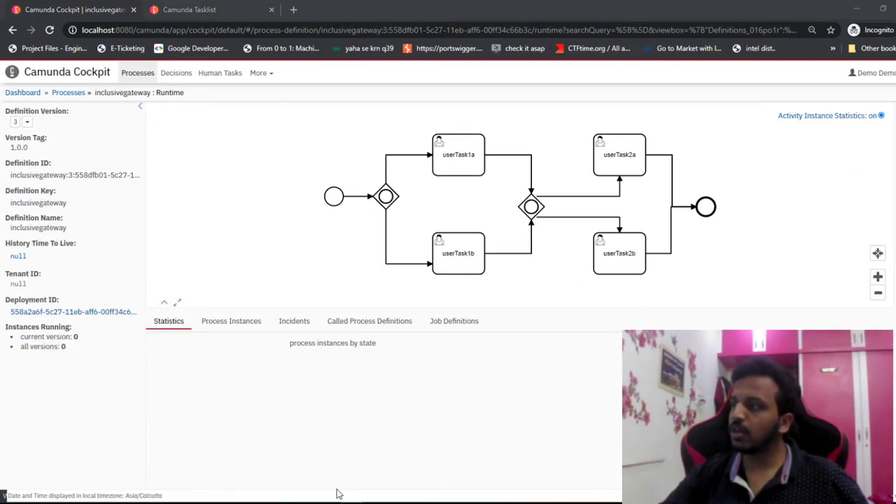
# - Switch to Camunda Modeler and set the condition expression on the gateway's flow to userTask2b to ${2==3}
pyautogui.click(336, 494)
pyautogui.click(335, 236)
pyautogui.click(340, 213)
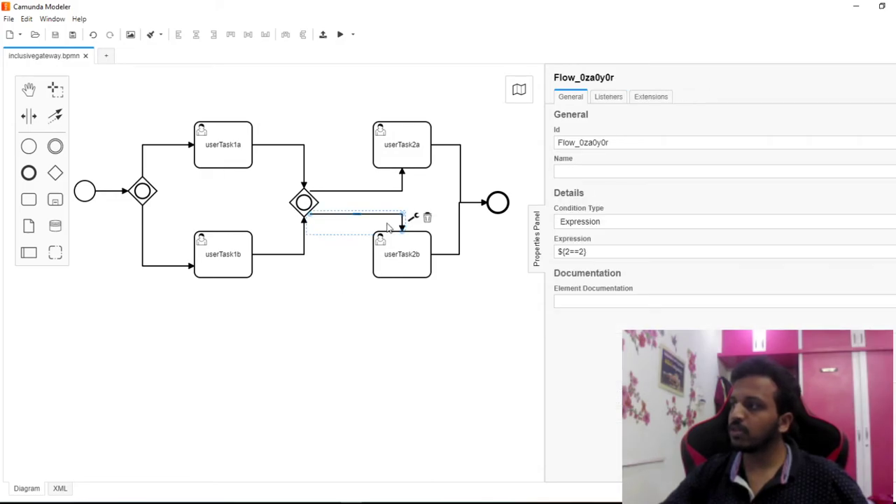
pyautogui.click(578, 251)
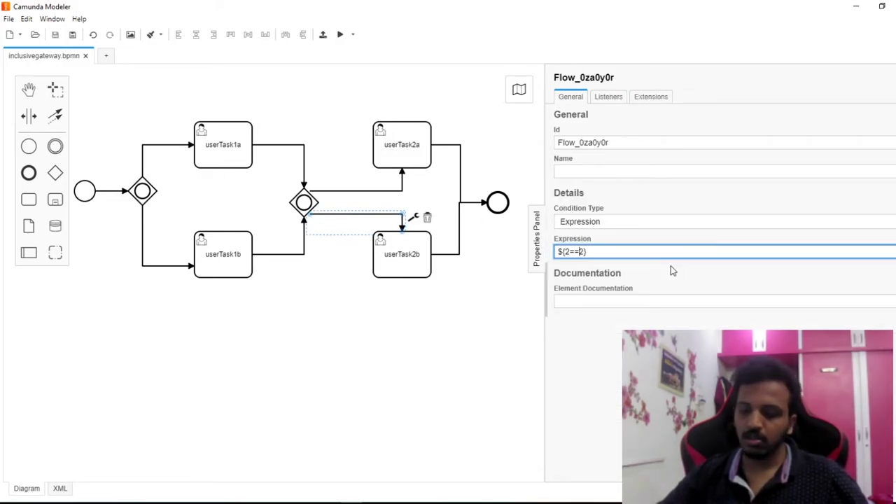
pyautogui.write('}')
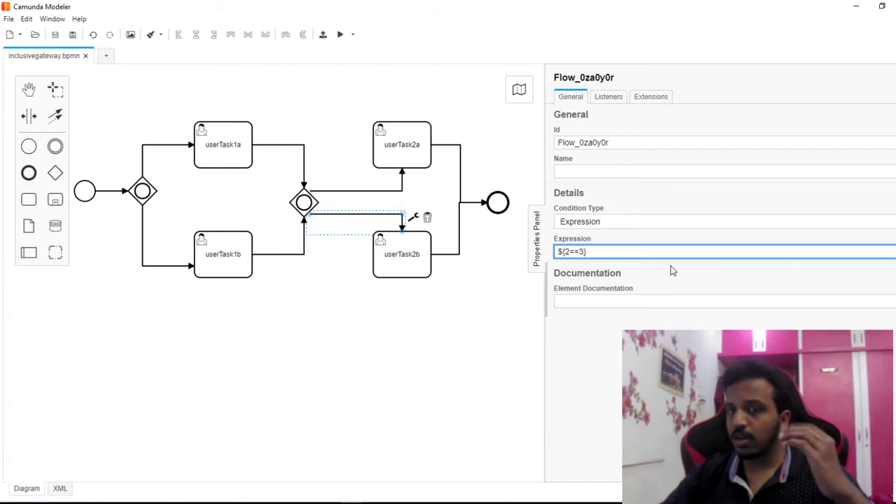
pyautogui.click(318, 344)
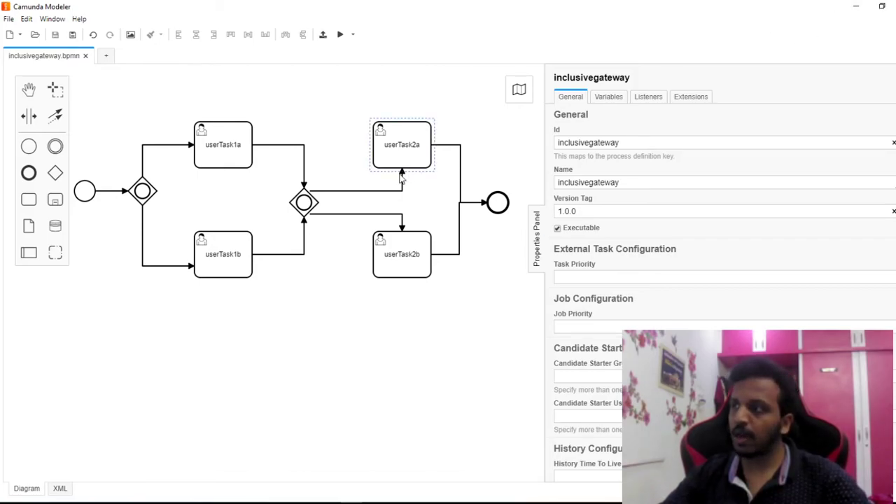
# - Recheck the condition on the flow to userTask2b and deploy the diagram under the deployment name inclusivegateway
pyautogui.click(346, 214)
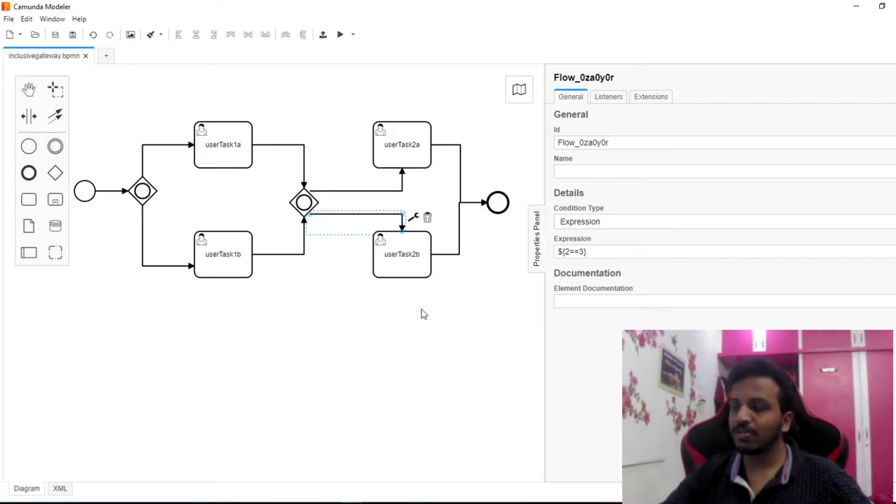
pyautogui.click(413, 249)
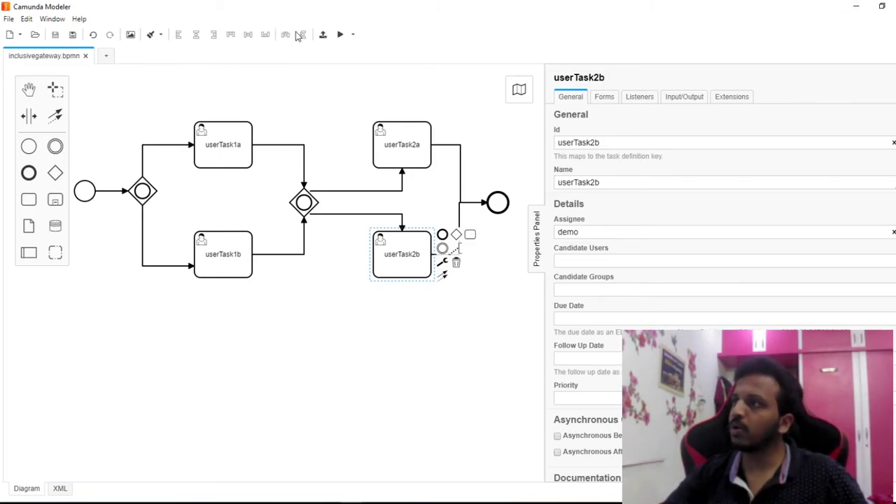
pyautogui.click(322, 35)
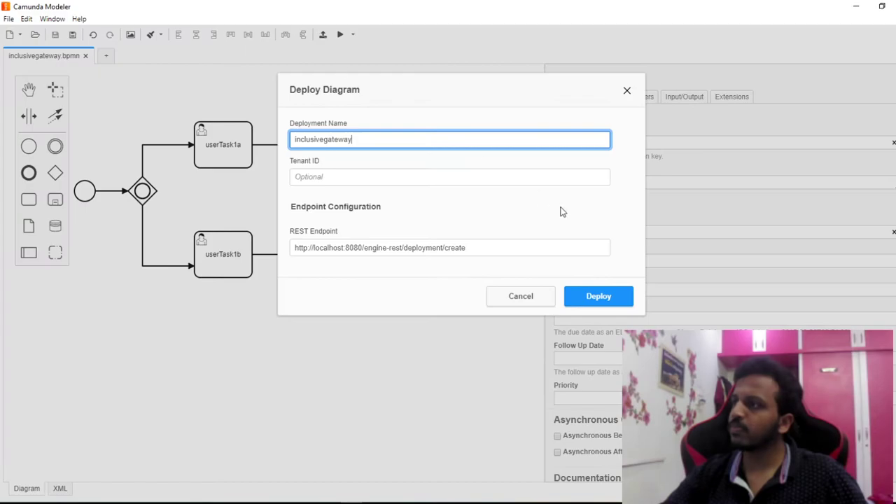
pyautogui.click(616, 298)
# - Return to Cockpit, refresh the inclusivegateway process definition page, and open definition version 4
pyautogui.click(856, 6)
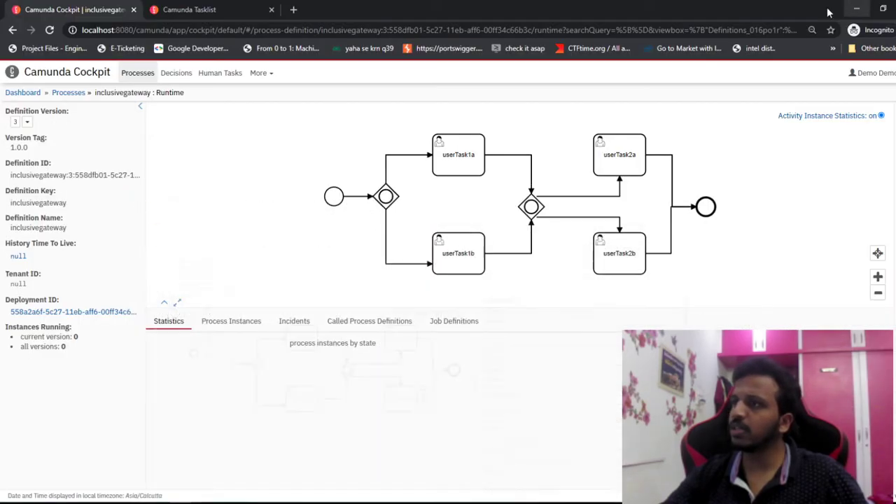
pyautogui.click(25, 123)
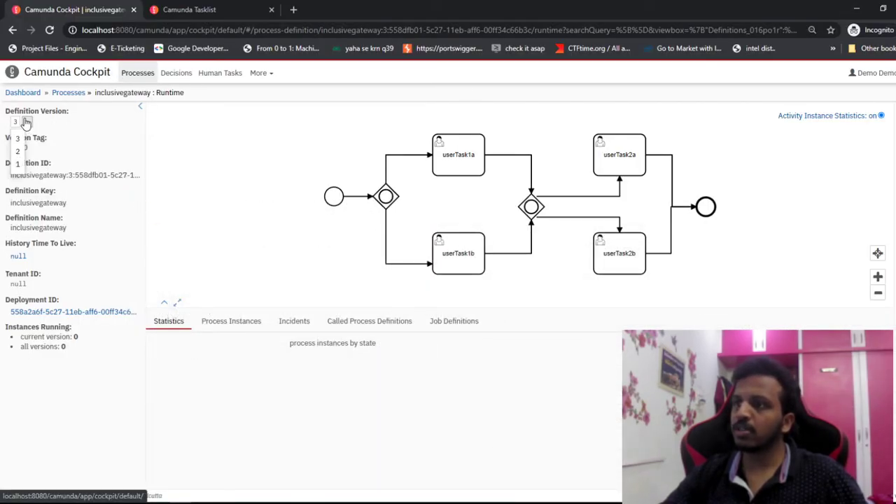
pyautogui.click(51, 30)
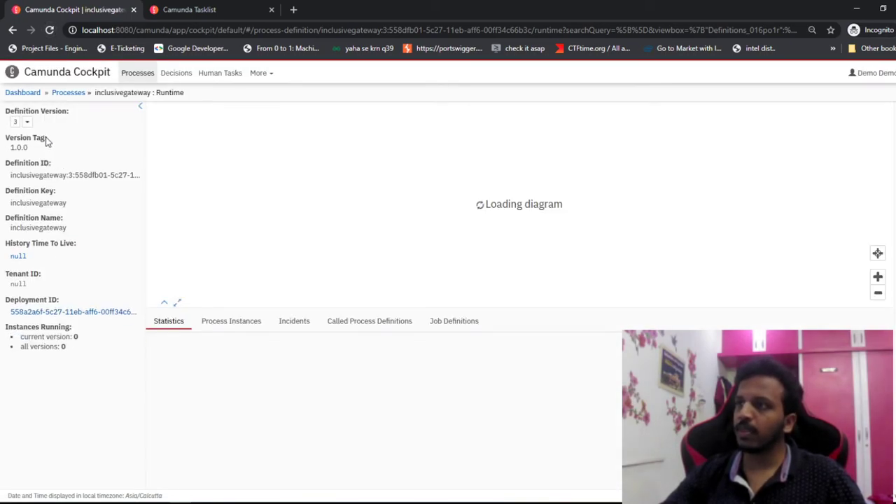
pyautogui.click(26, 123)
pyautogui.click(21, 139)
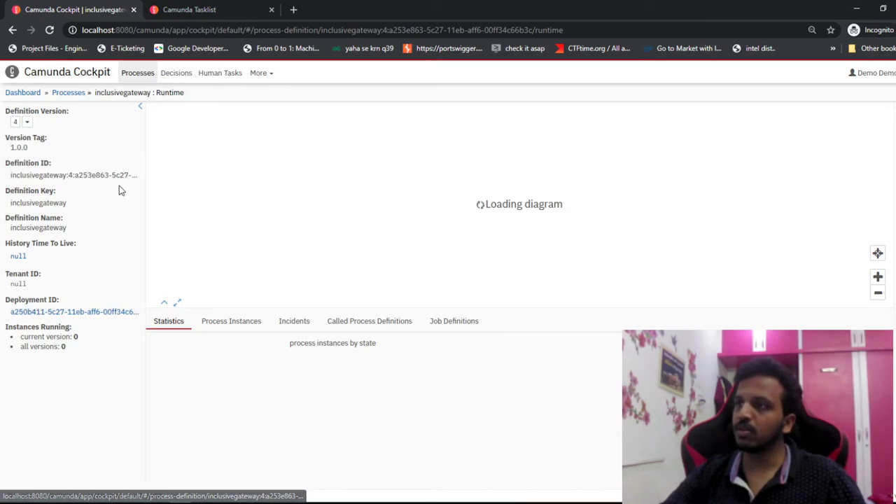
# - In Tasklist, refresh the task list and start a new inclusivegateway process instance with the business key demo3
pyautogui.click(188, 9)
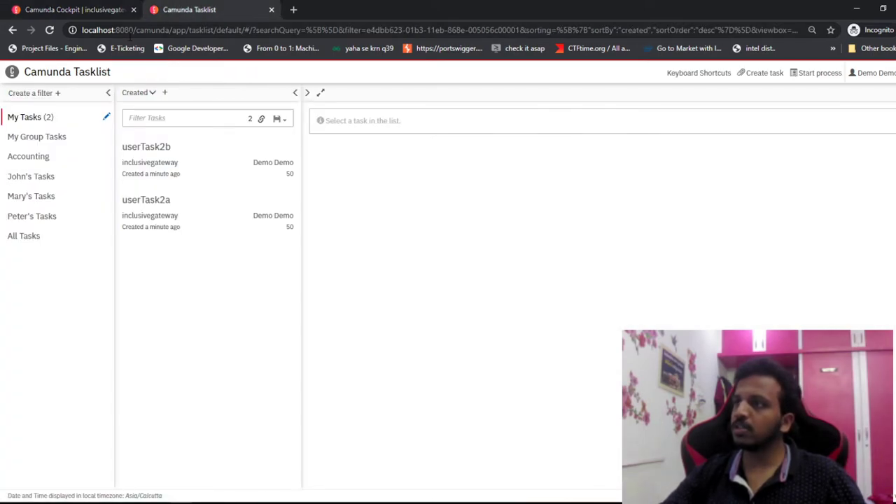
pyautogui.click(50, 29)
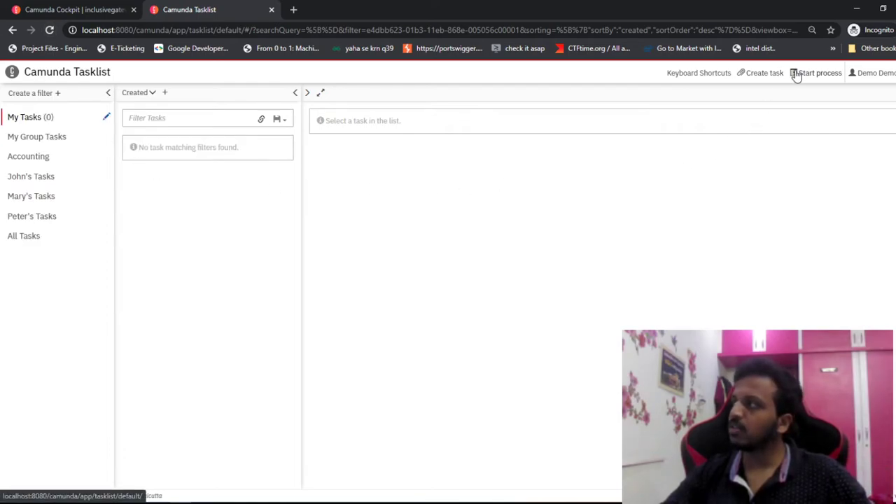
pyautogui.click(795, 73)
pyautogui.click(265, 168)
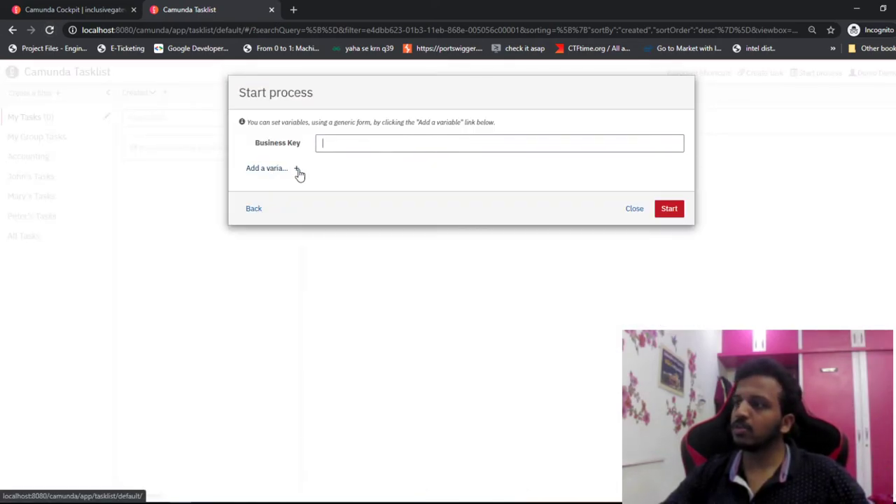
pyautogui.click(334, 147)
pyautogui.write('demo3')
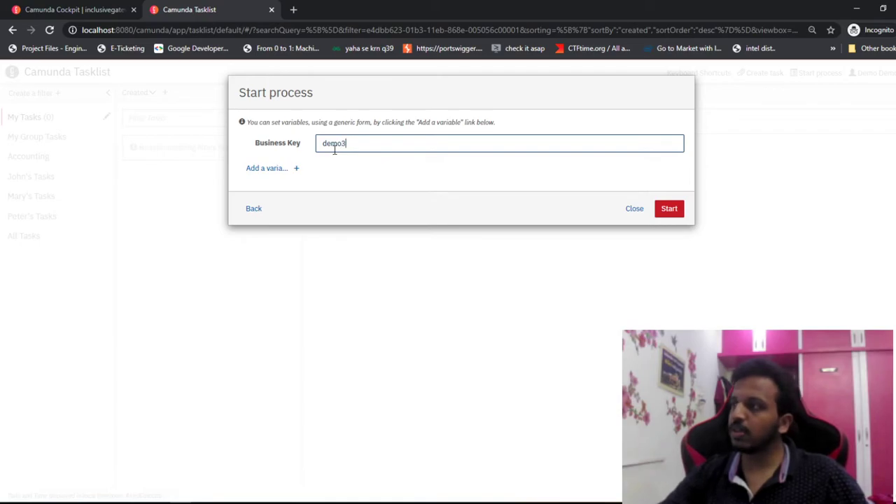
pyautogui.click(675, 210)
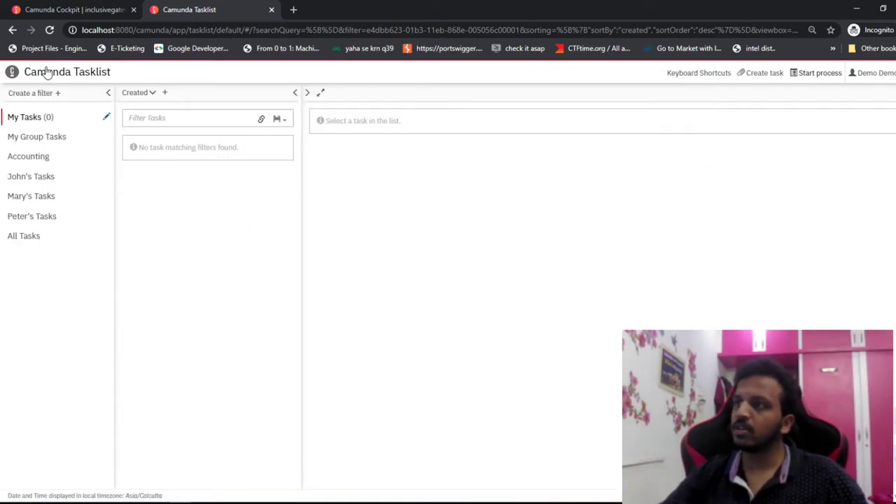
# - Refresh Tasklist and the Cockpit definition page to check which user tasks of the demo3 instance are active
pyautogui.click(48, 31)
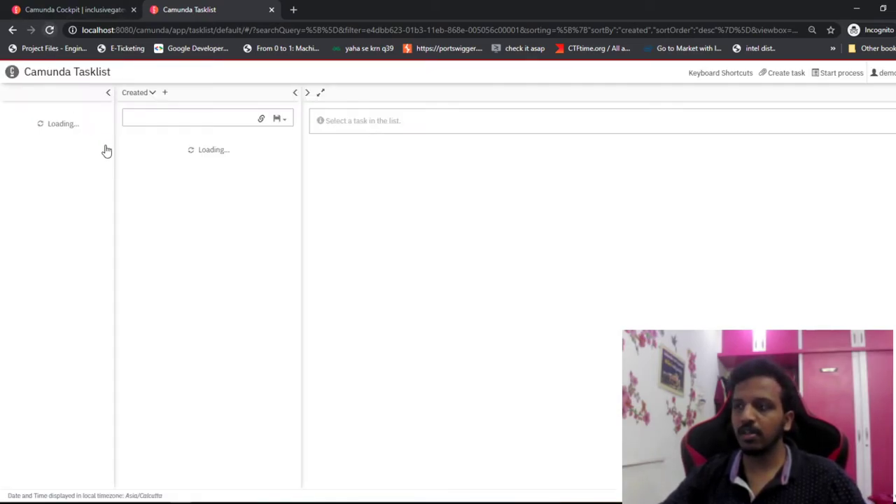
pyautogui.click(70, 10)
pyautogui.click(52, 31)
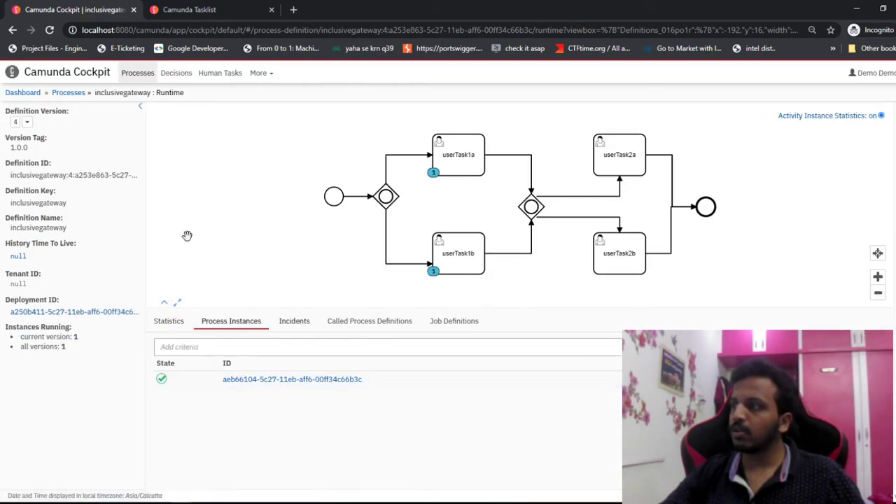
# - In Tasklist, complete userTask1b and userTask1a, and refresh the Cockpit diagram to check where the token is
pyautogui.click(213, 9)
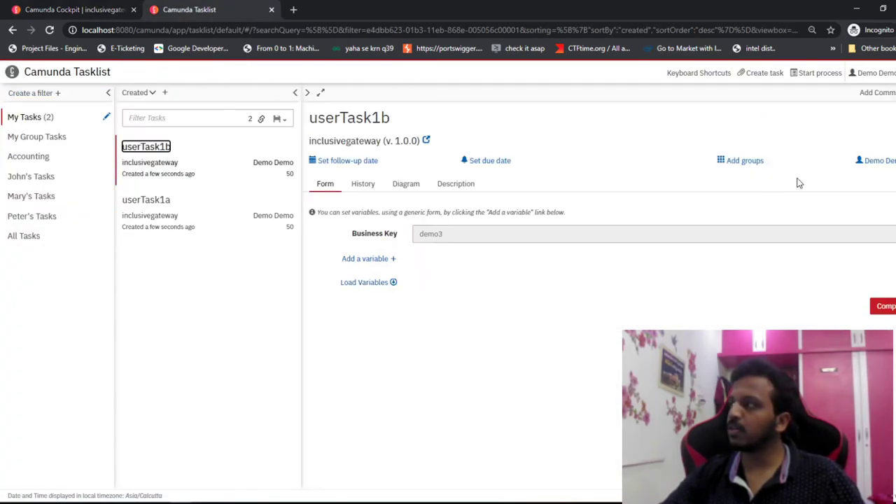
pyautogui.click(875, 306)
pyautogui.click(180, 168)
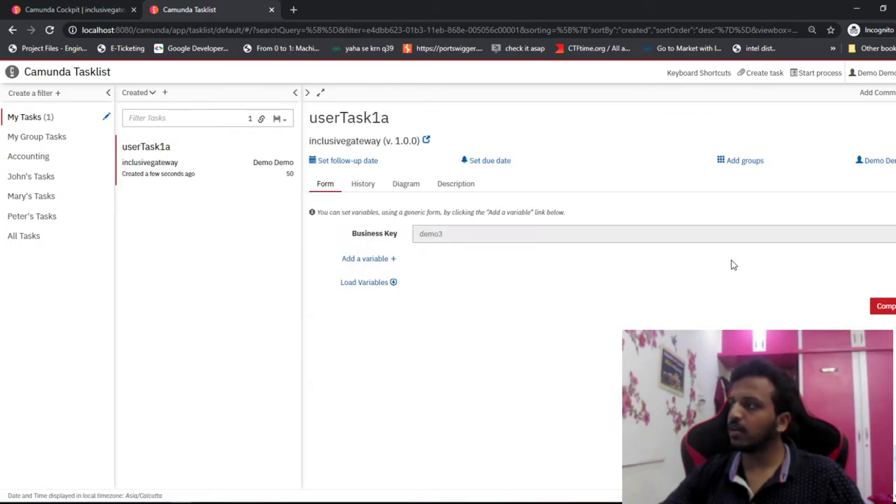
pyautogui.click(877, 306)
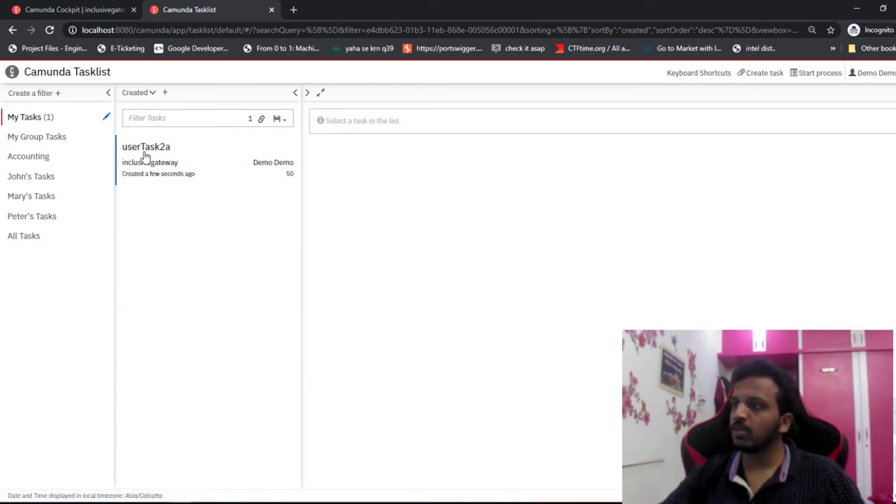
pyautogui.click(98, 10)
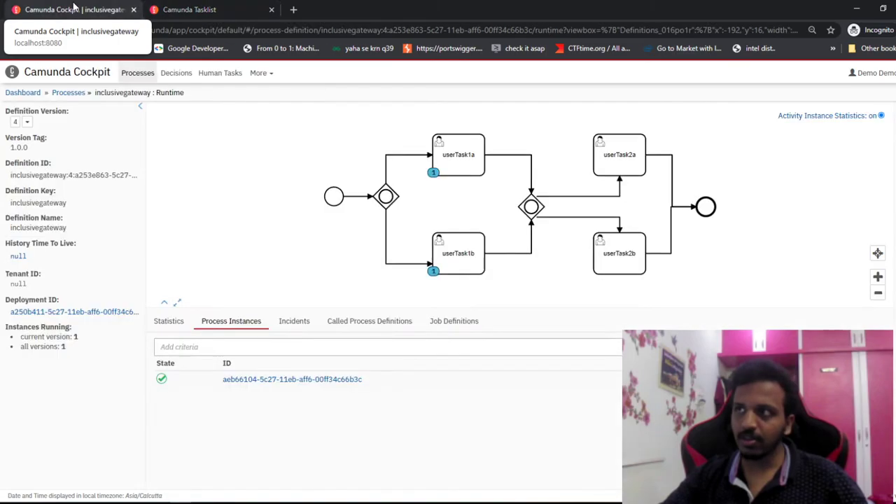
pyautogui.click(50, 31)
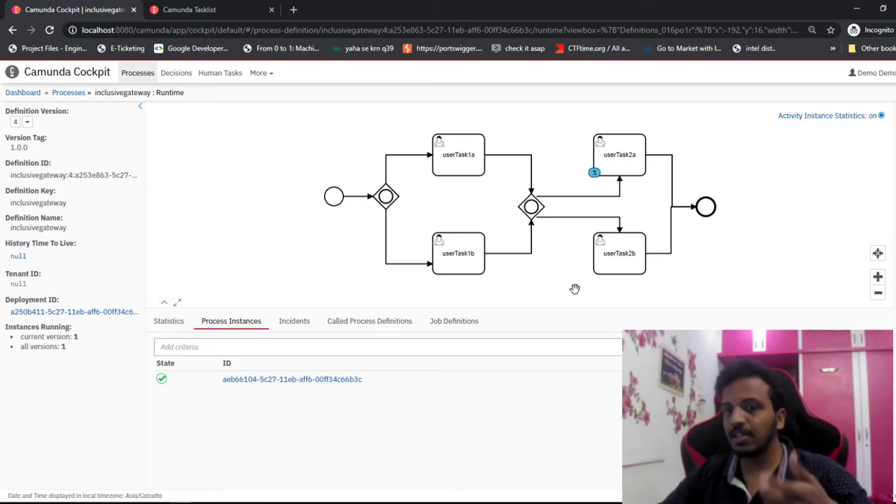
# - Return to Tasklist, complete userTask2a, and refresh the inclusivegateway definition in Cockpit
pyautogui.click(231, 9)
pyautogui.click(163, 160)
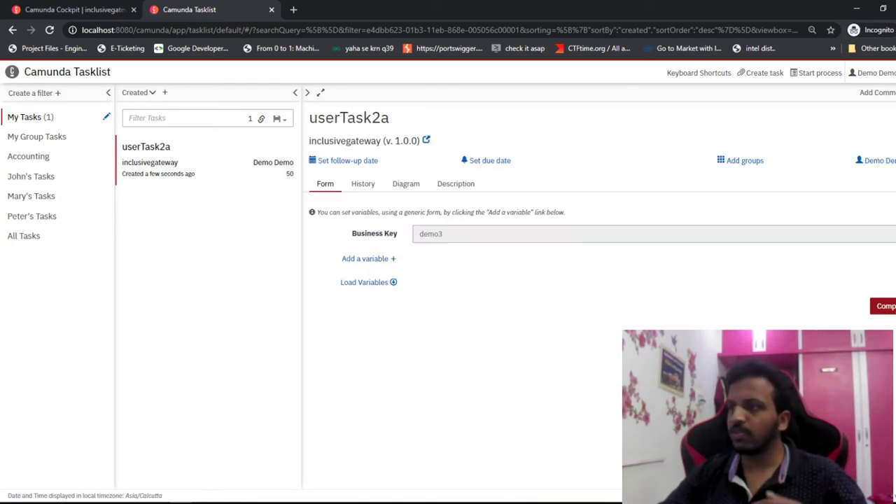
pyautogui.click(884, 306)
pyautogui.click(77, 9)
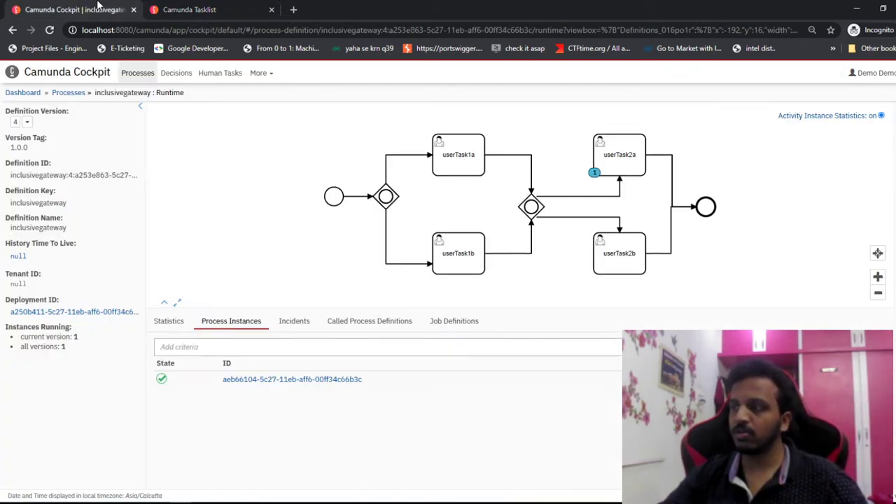
pyautogui.click(49, 30)
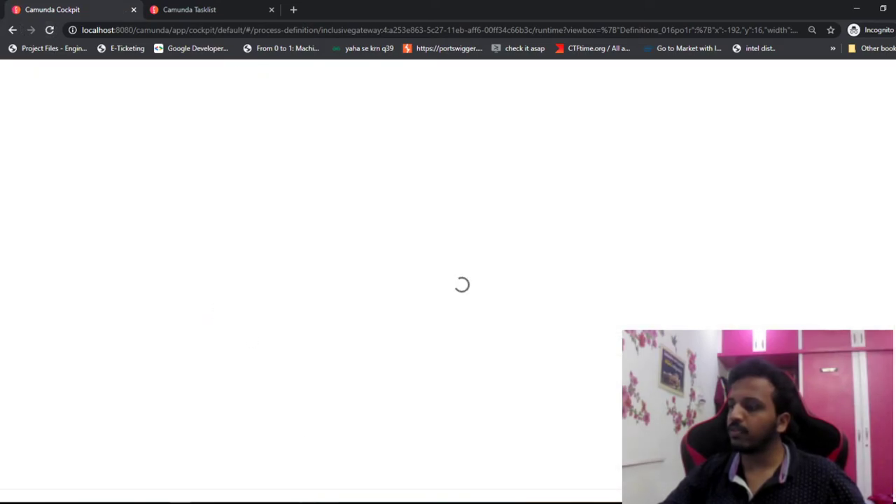
# - In Camunda Modeler, remove the condition from the flow to userTask2b by clearing its expression and setting the condition type to blank
pyautogui.click(332, 455)
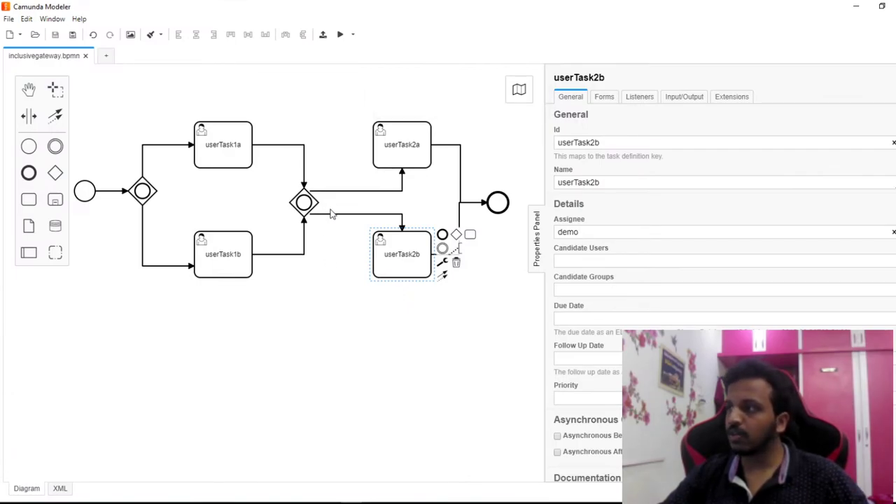
pyautogui.click(332, 213)
pyautogui.click(595, 251)
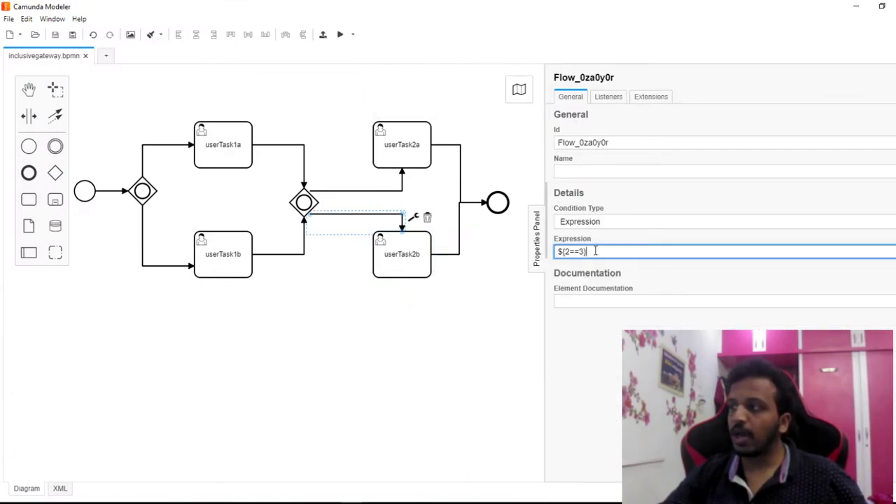
pyautogui.hotkey('ctrl', 'a')
pyautogui.press('BackSpace')
pyautogui.click(609, 223)
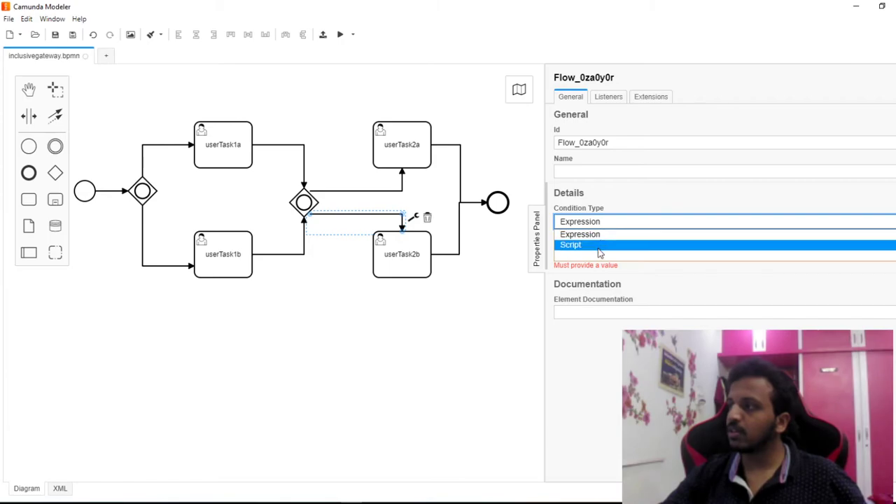
pyautogui.click(595, 233)
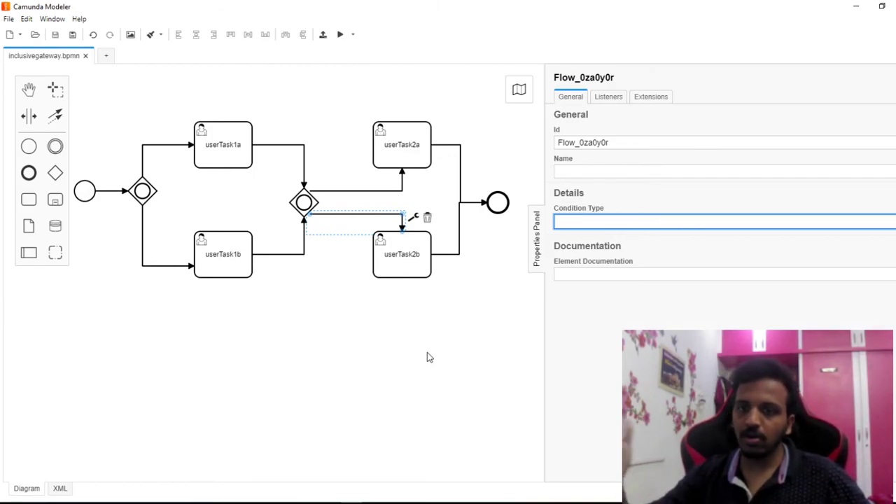
pyautogui.click(429, 357)
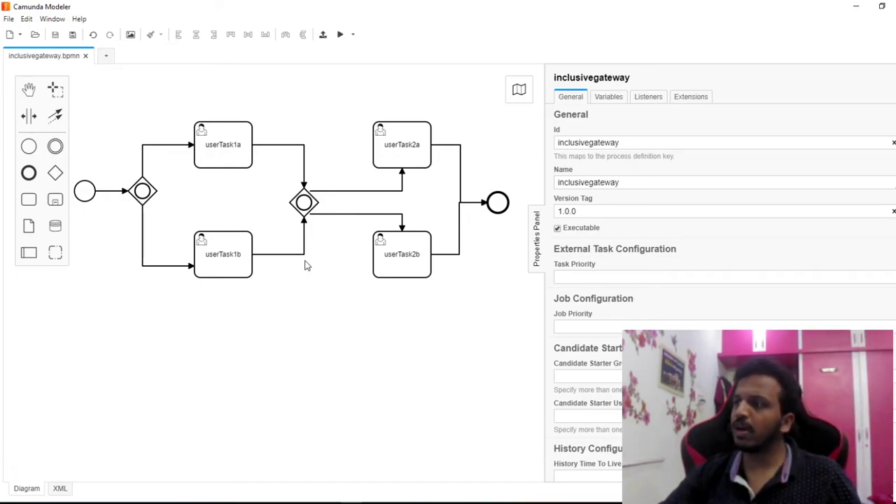
# - Delete userTask1a and userTask1b from the process diagram
pyautogui.click(238, 152)
pyautogui.press('Delete')
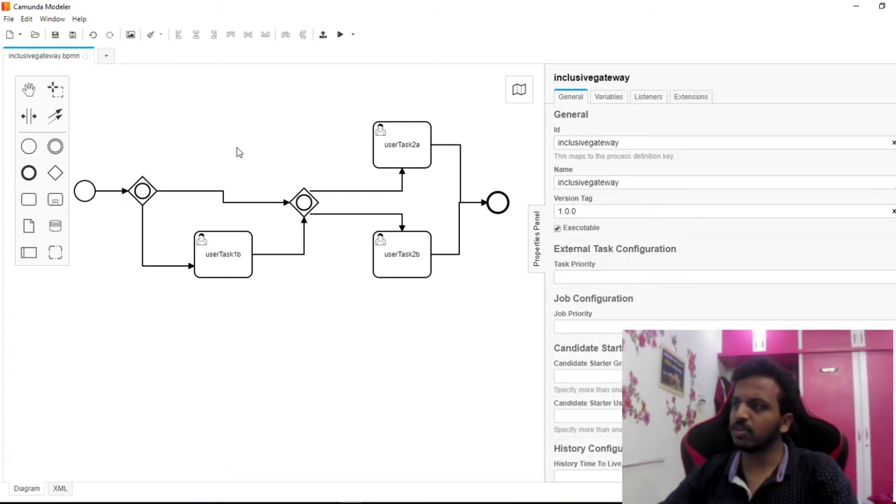
pyautogui.click(238, 251)
pyautogui.press('Delete')
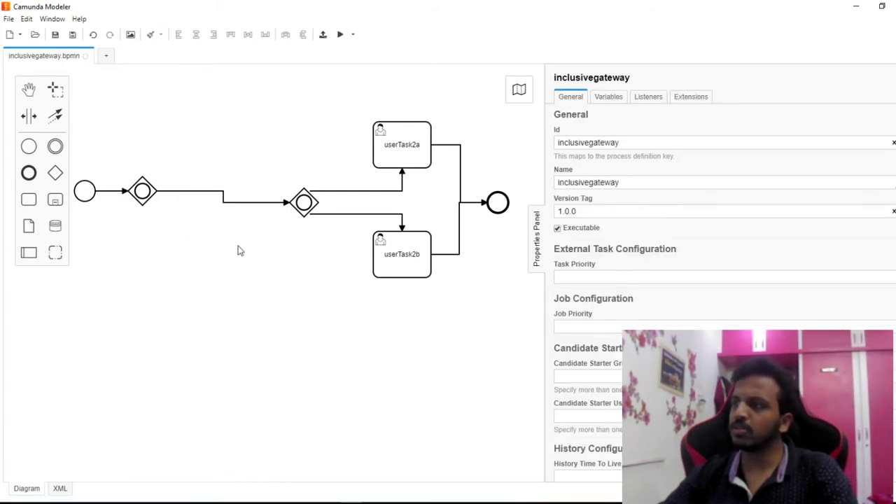
# - Delete the first inclusive gateway and move the start event closer to the remaining gateway, in line with it
pyautogui.click(211, 190)
pyautogui.click(164, 194)
pyautogui.click(142, 190)
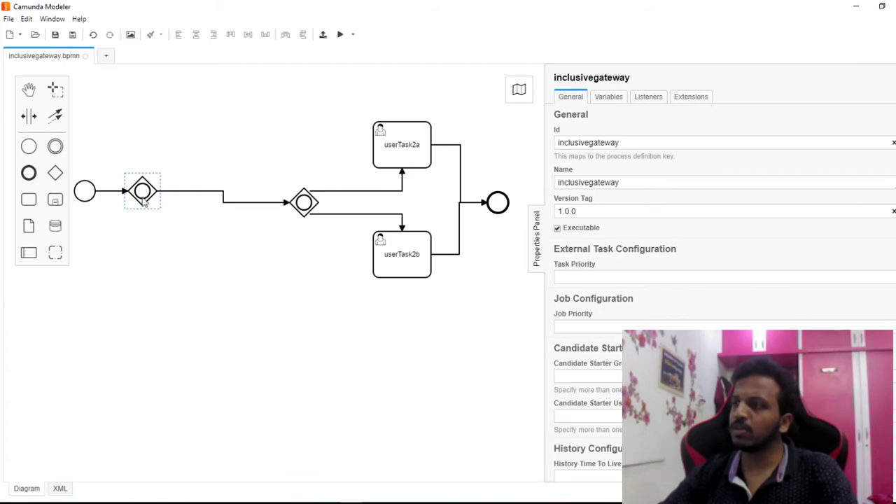
pyautogui.press('Delete')
pyautogui.moveTo(85, 191); pyautogui.dragTo(193, 203)
pyautogui.click(333, 328)
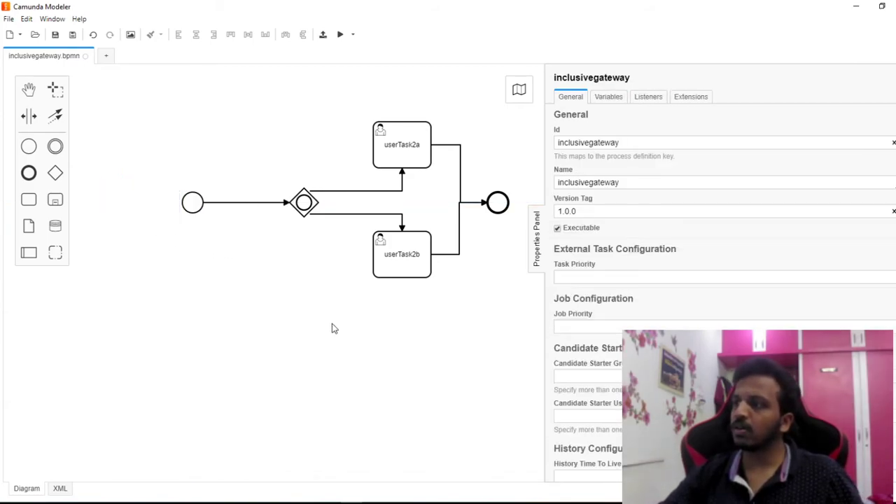
# - Check the condition settings on both outgoing gateway flows and deploy the diagram under the deployment name inclusivegateway
pyautogui.moveTo(400, 357); pyautogui.dragTo(348, 355)
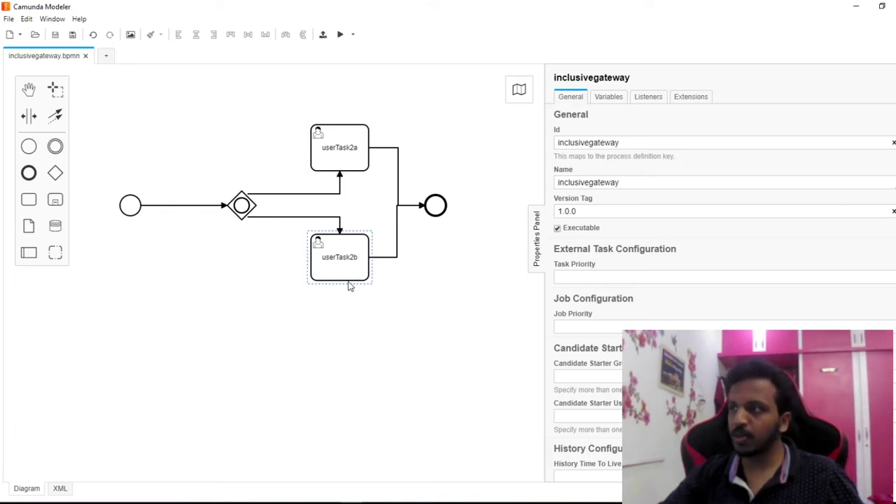
pyautogui.click(293, 194)
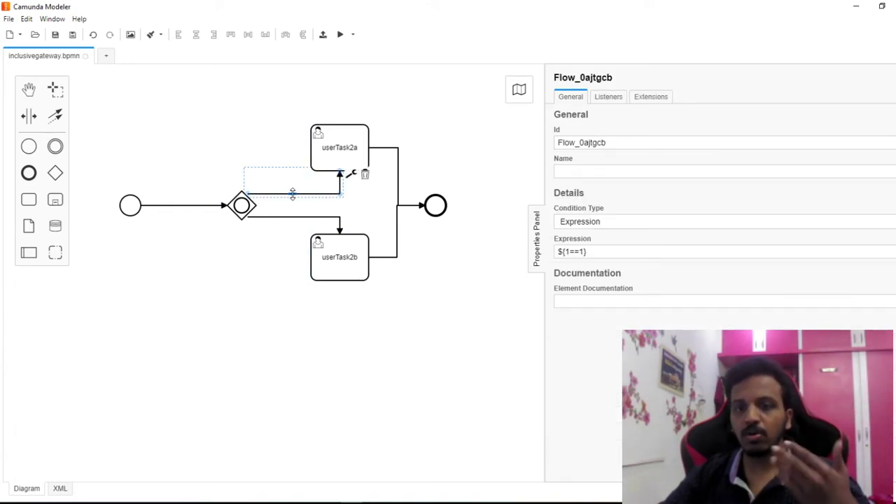
pyautogui.click(292, 216)
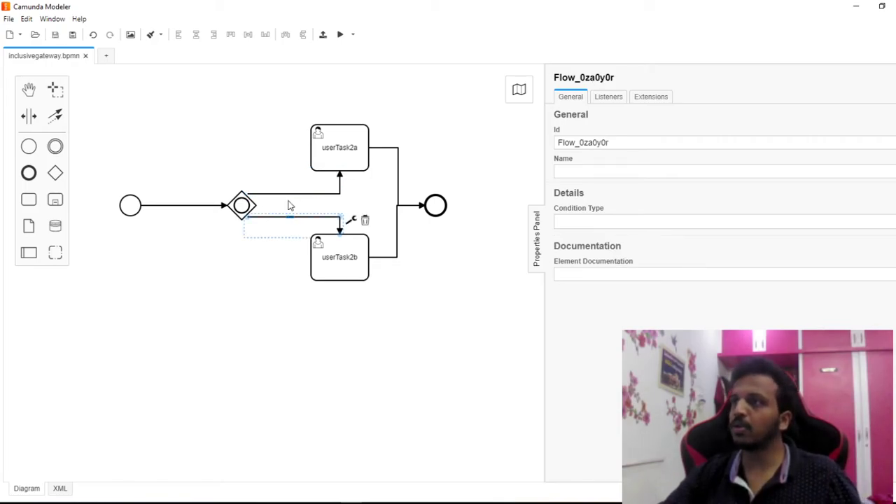
pyautogui.click(323, 34)
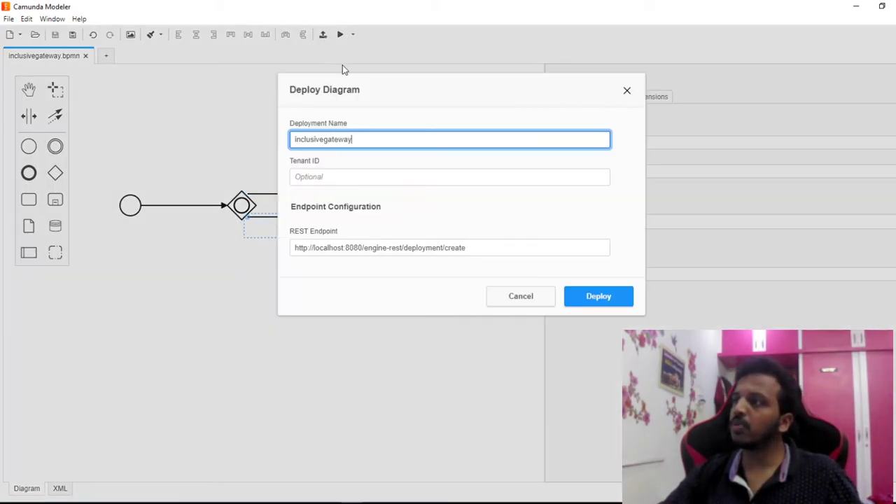
pyautogui.click(588, 296)
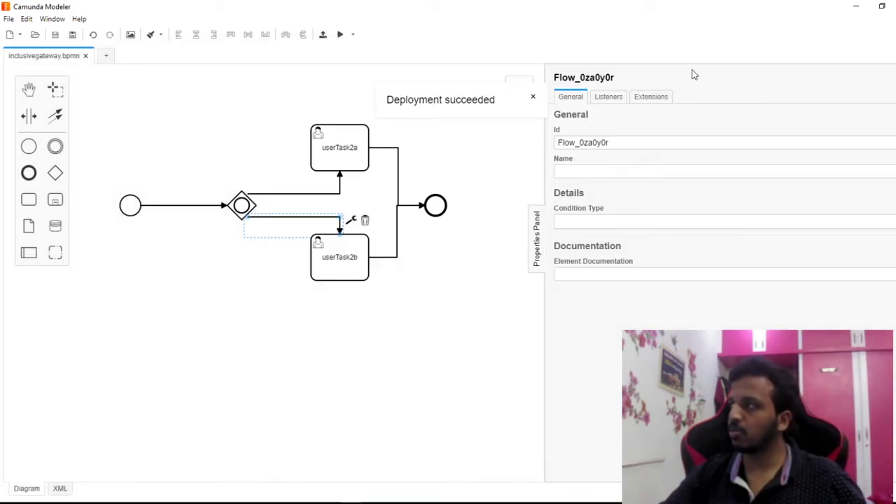
# - Switch to Camunda Cockpit, reload the inclusivegateway definition, and show the process instances of definition version 5
pyautogui.click(855, 6)
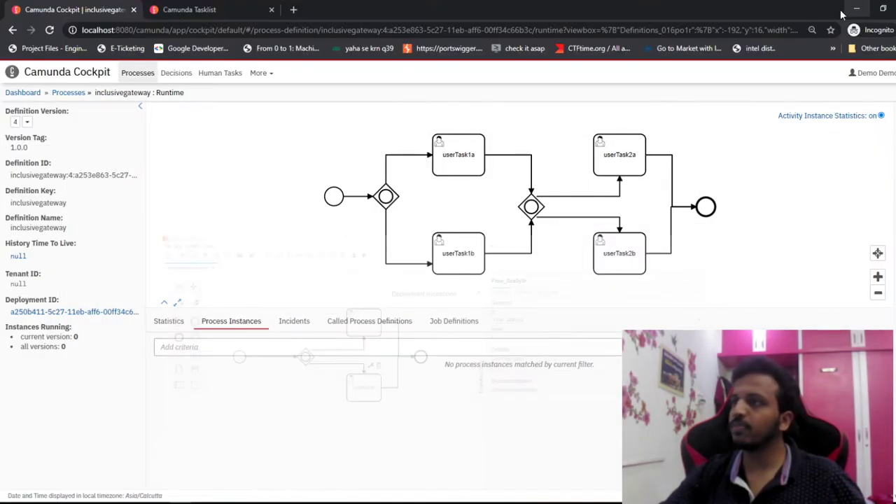
pyautogui.click(49, 31)
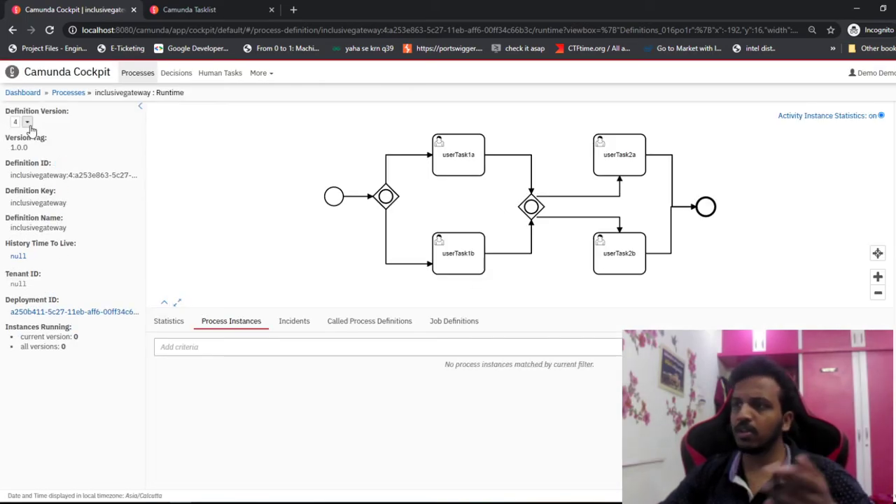
pyautogui.click(26, 122)
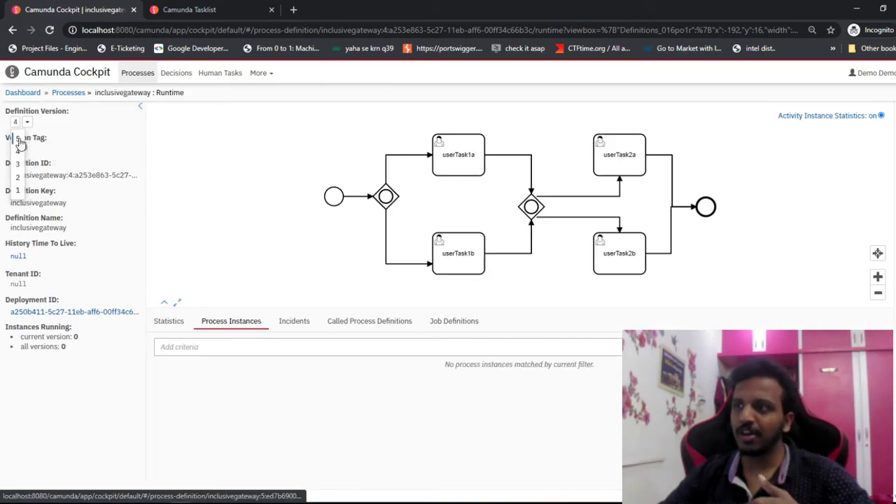
pyautogui.click(19, 139)
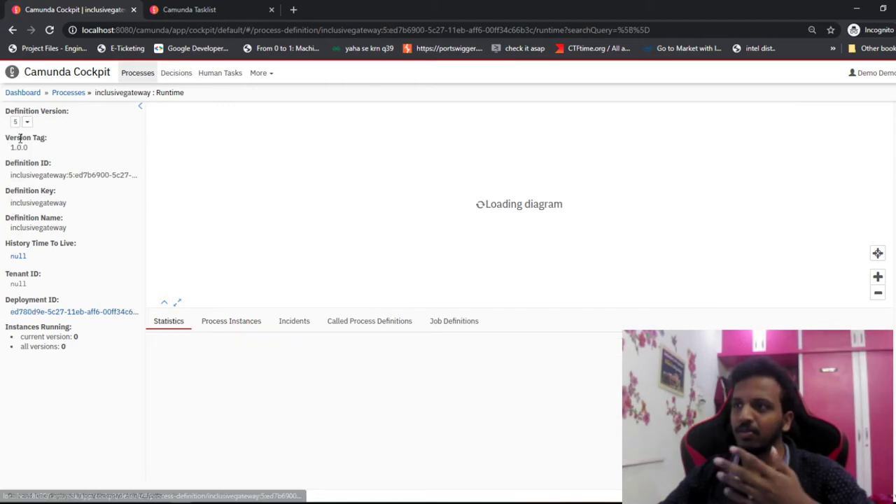
pyautogui.click(234, 326)
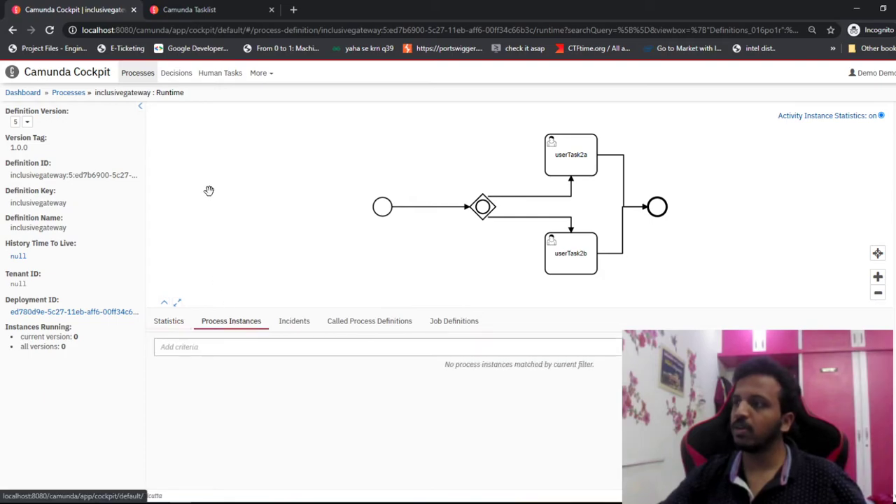
# - In Tasklist, start the inclusivegateway process with the business key demo5 and refresh the task list
pyautogui.click(212, 11)
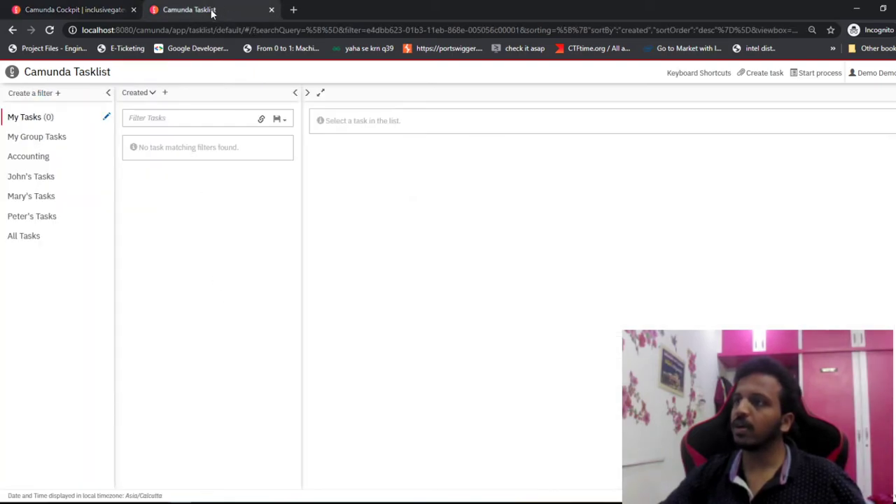
pyautogui.click(44, 36)
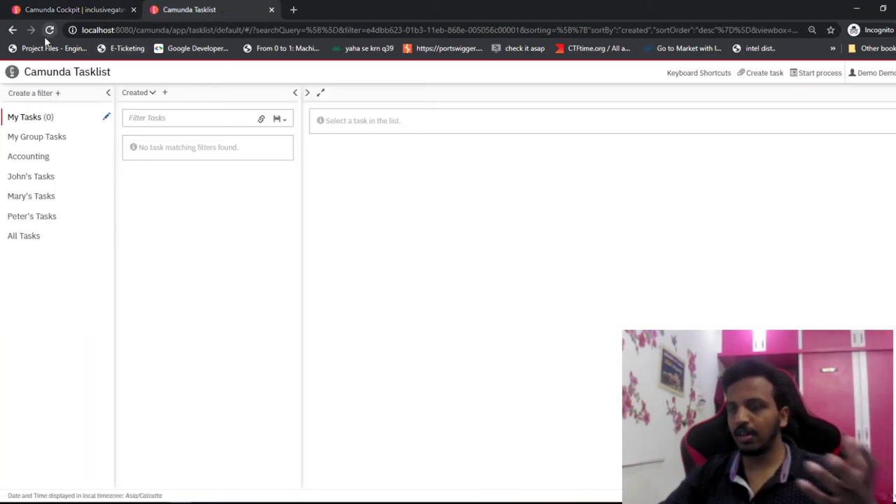
pyautogui.click(816, 73)
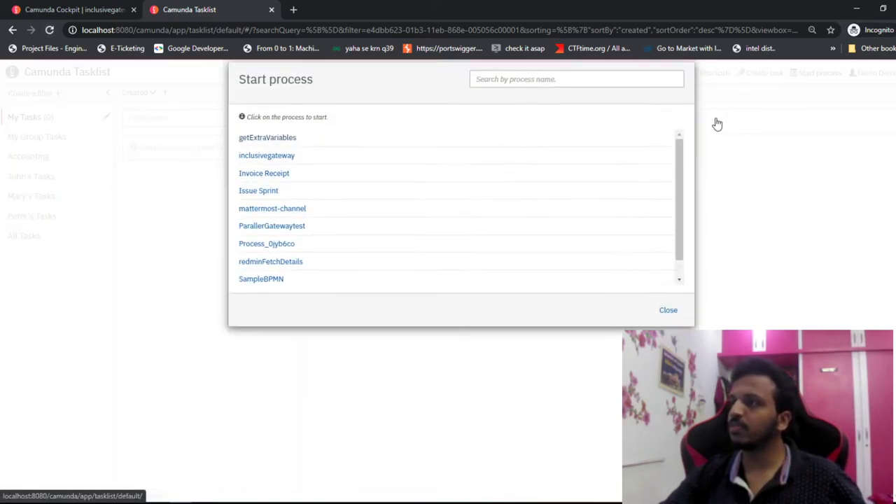
pyautogui.click(266, 168)
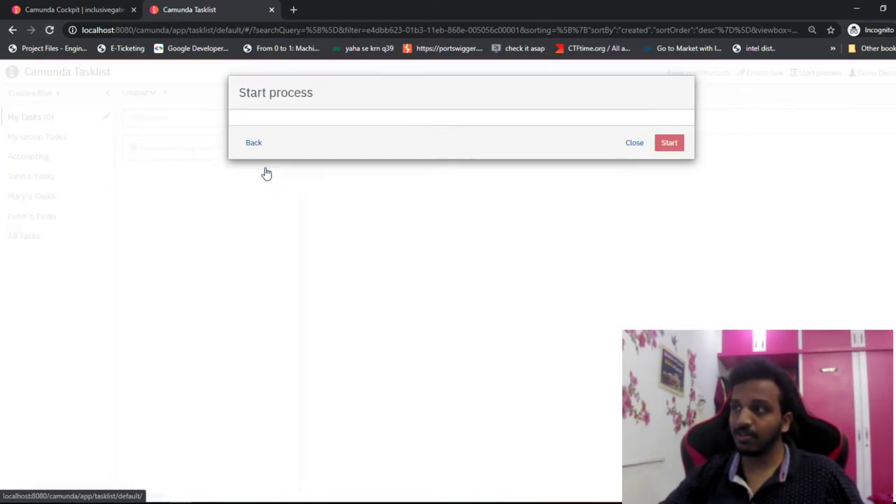
pyautogui.write('demo')
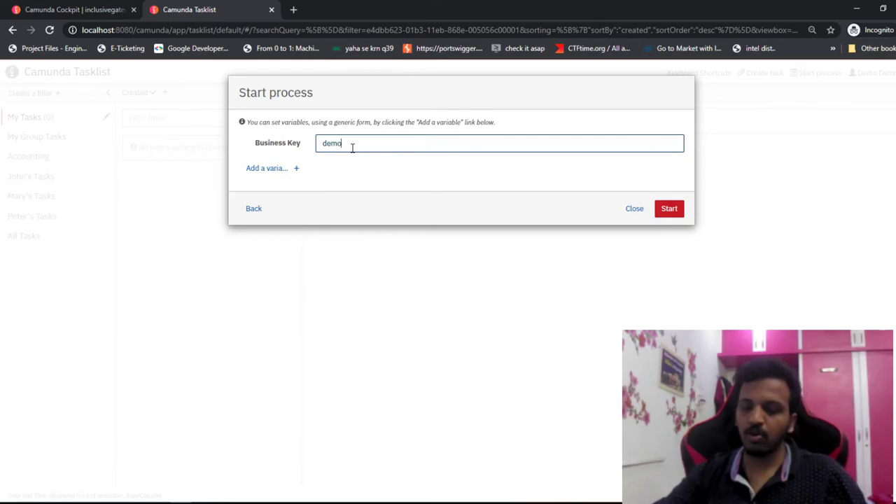
pyautogui.write('5')
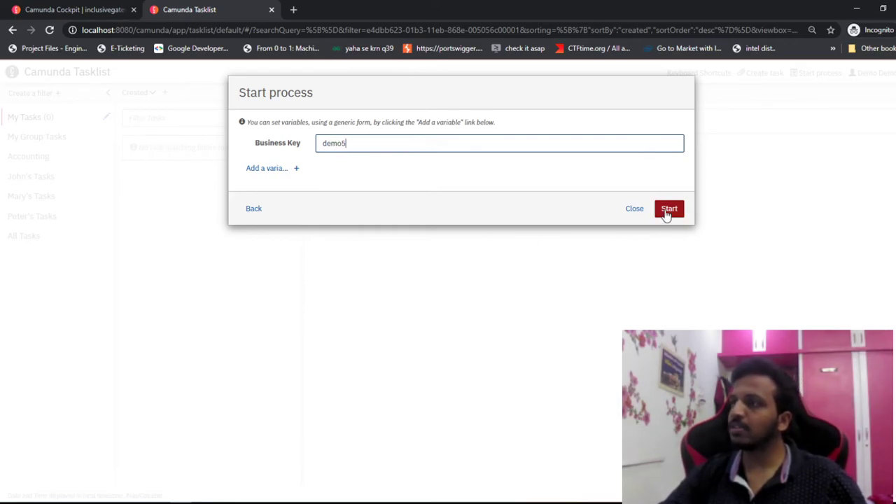
pyautogui.click(75, 10)
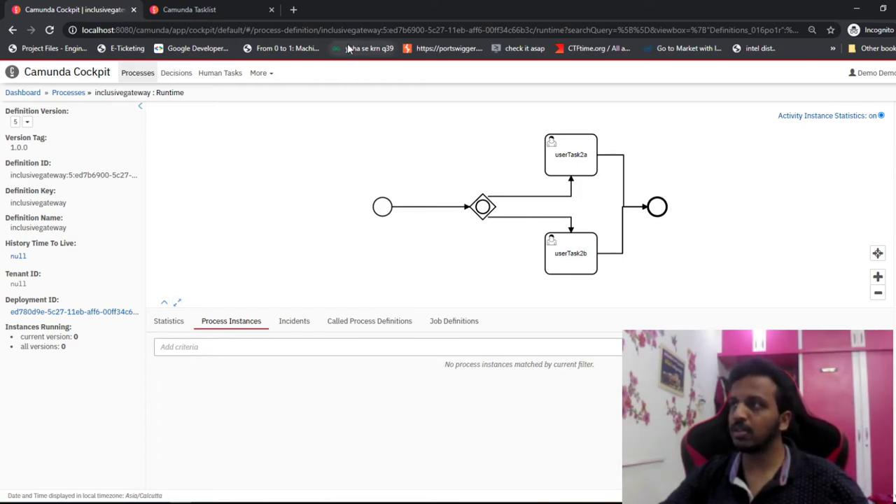
pyautogui.click(193, 11)
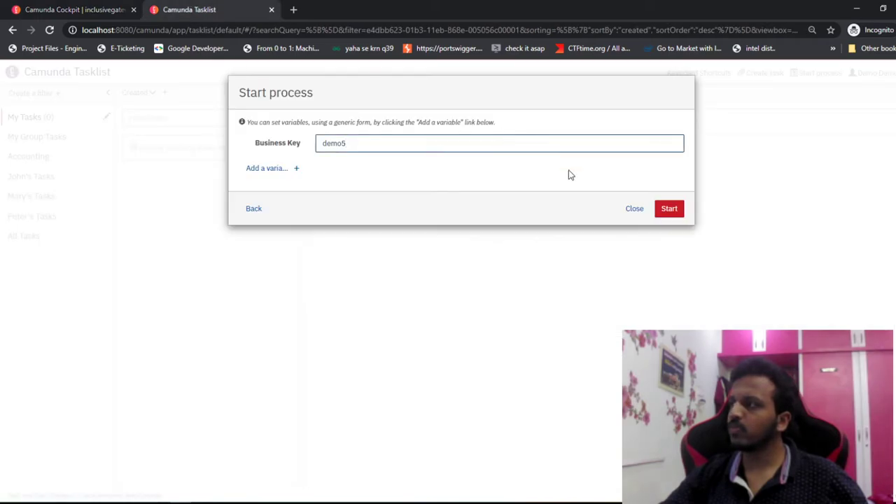
pyautogui.click(679, 210)
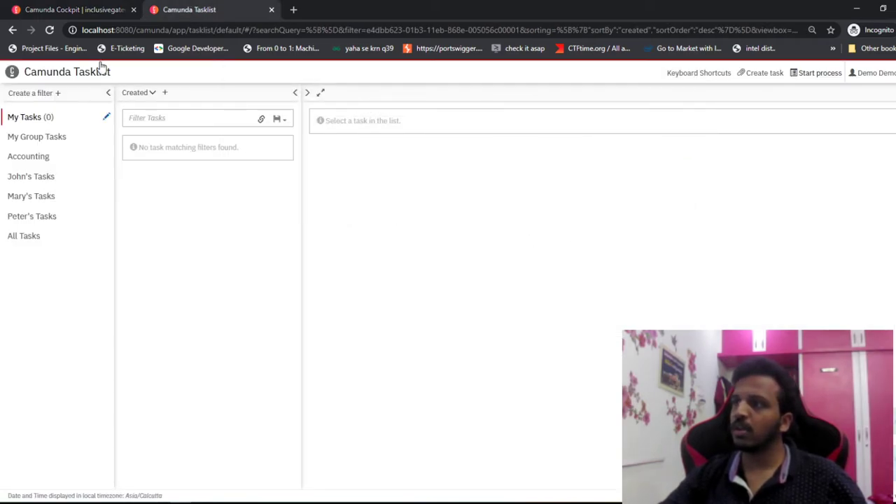
pyautogui.click(49, 29)
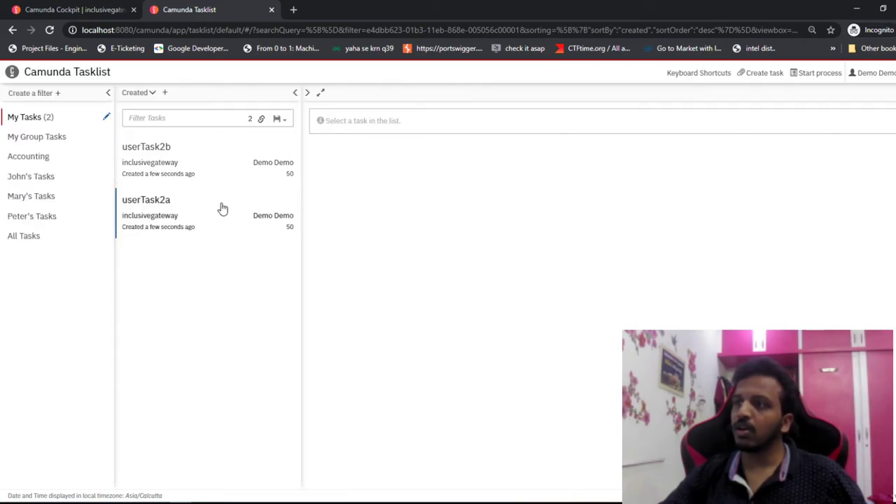
# - Return to Camunda Modeler and make the gateway's flow to userTask2b the default flow
pyautogui.click(63, 9)
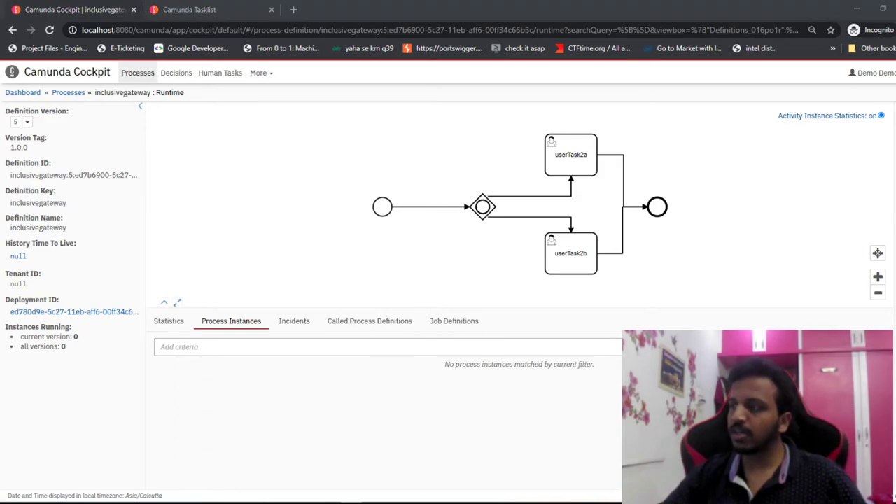
pyautogui.hotkey('alt', 'Tab')
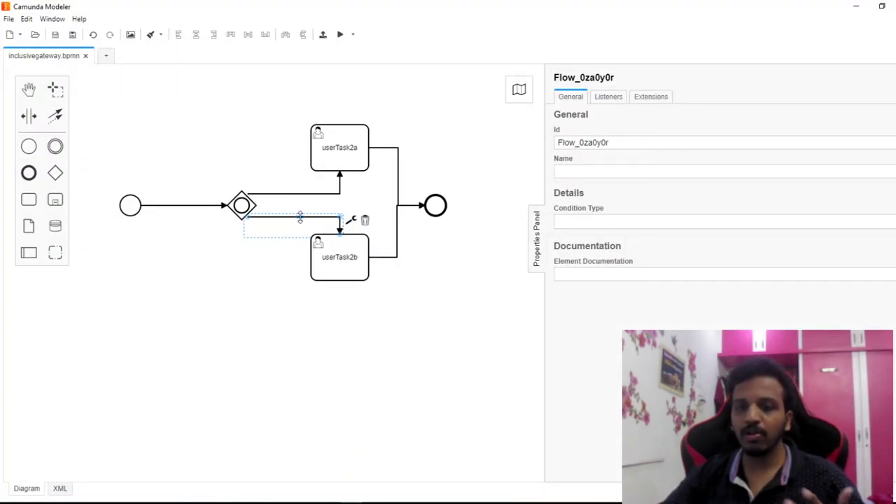
pyautogui.click(320, 332)
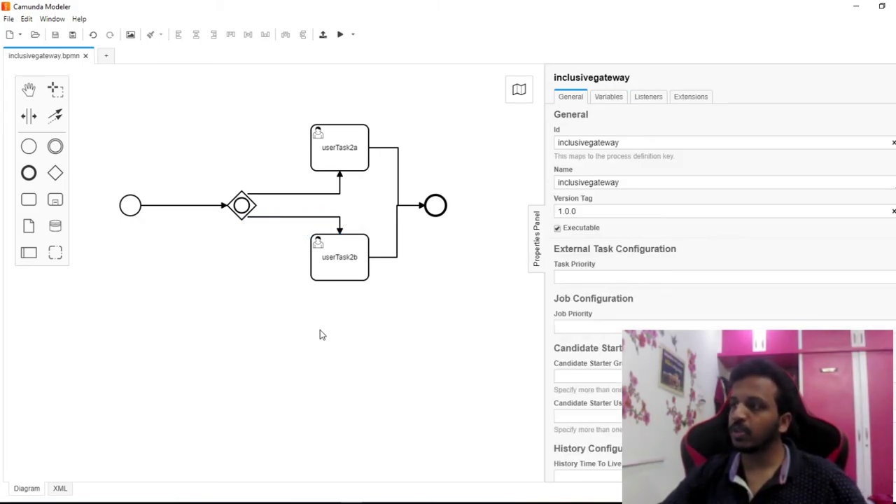
pyautogui.click(282, 215)
pyautogui.click(350, 220)
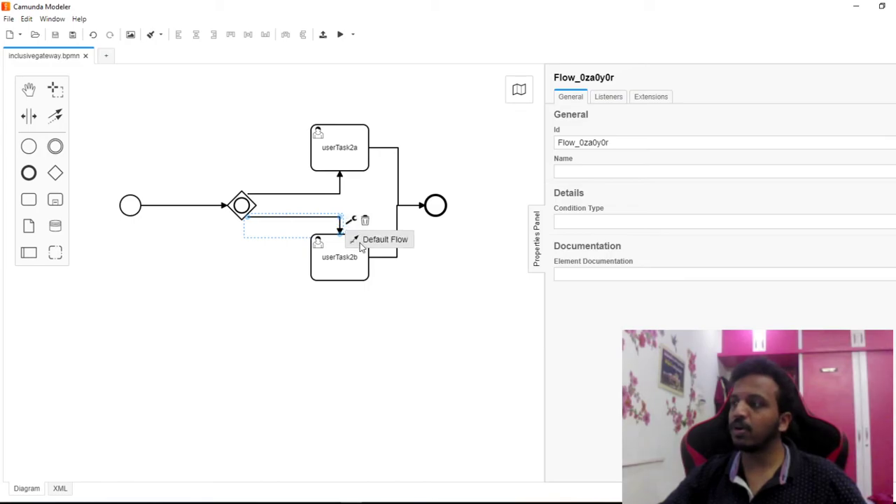
pyautogui.click(371, 238)
pyautogui.click(332, 394)
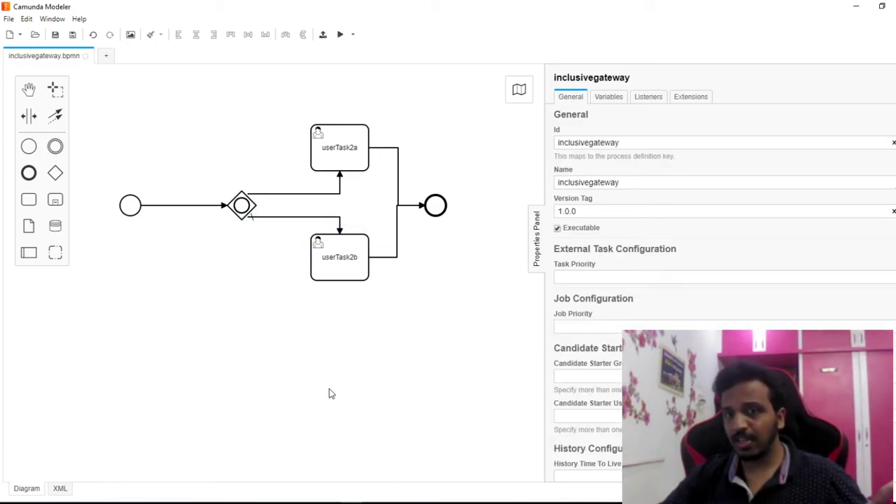
# - Switch to Cockpit, refresh the inclusivegateway definition, and delete its running process instance with the business key demo5
pyautogui.click(855, 7)
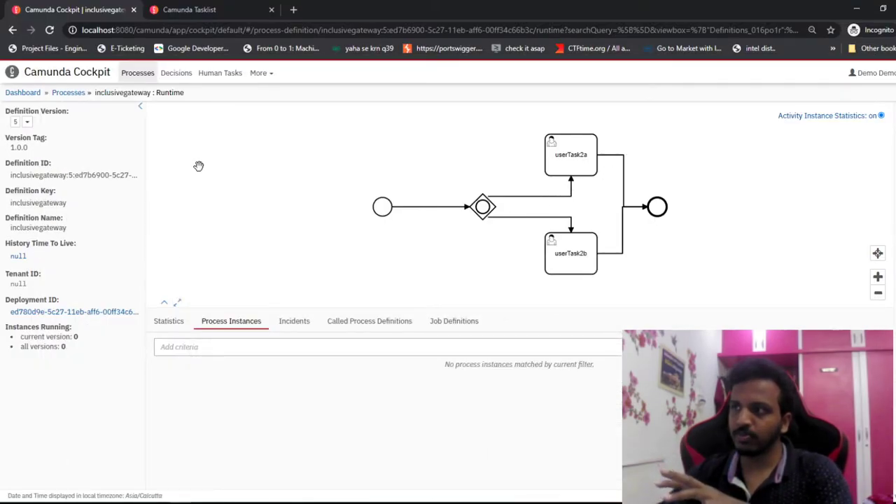
pyautogui.click(50, 30)
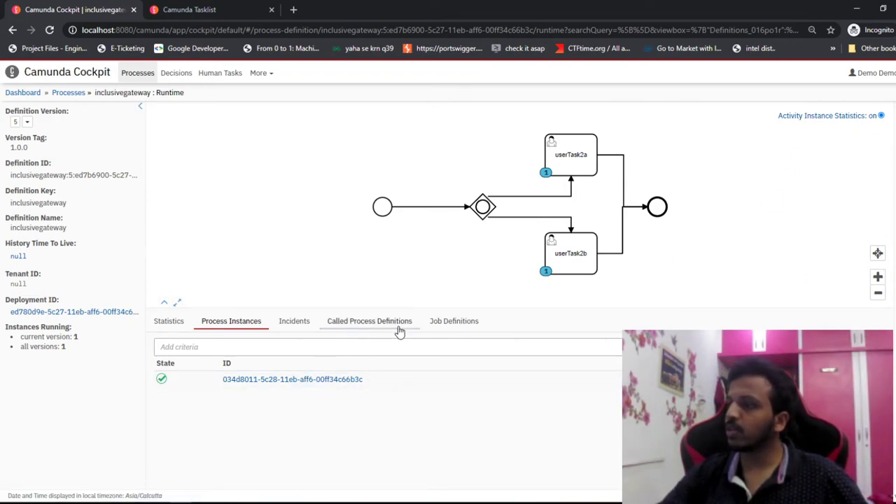
pyautogui.click(329, 380)
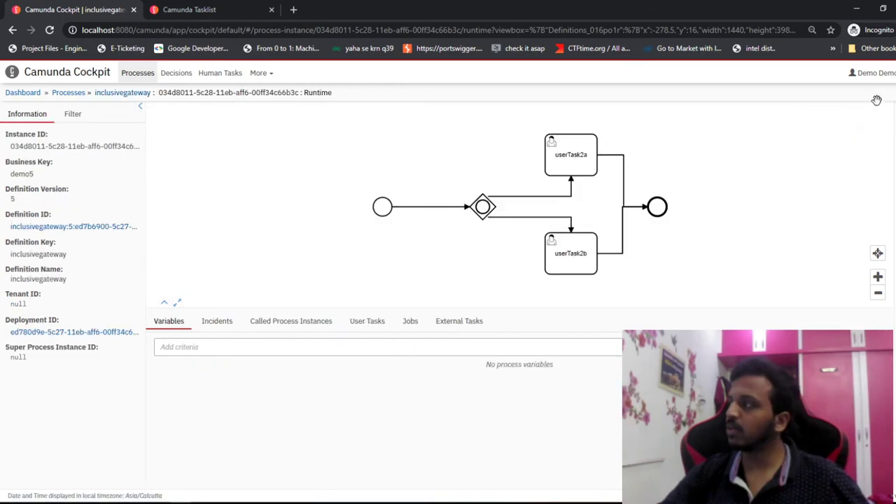
pyautogui.click(884, 114)
pyautogui.click(575, 212)
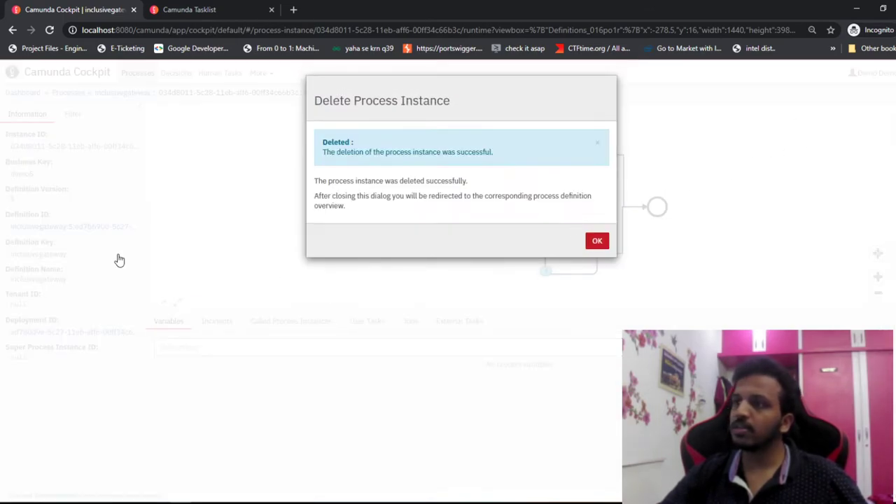
pyautogui.click(595, 241)
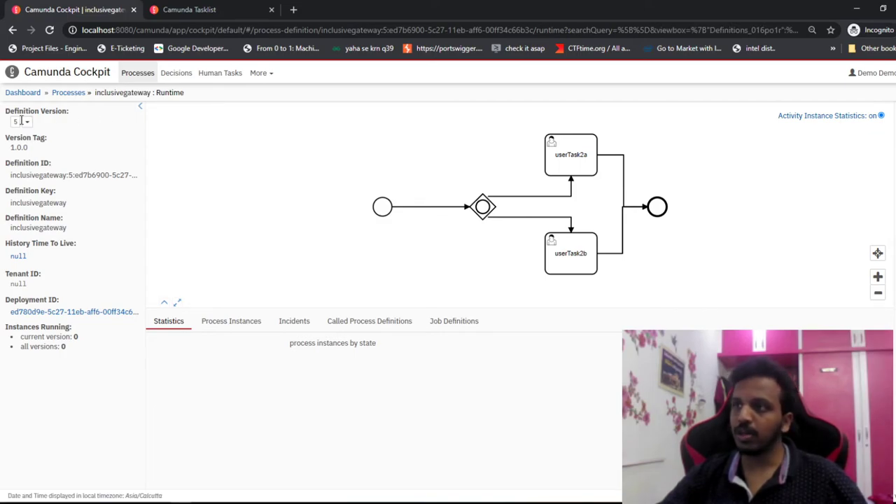
pyautogui.click(22, 120)
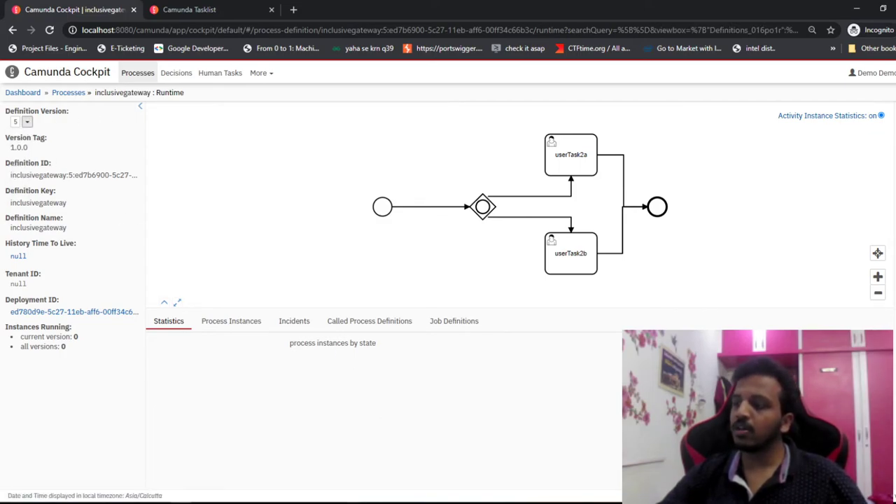
# - Go back to Camunda Modeler and examine the inclusive gateway and the condition on its flow to userTask2a
pyautogui.hotkey('alt', 'Tab')
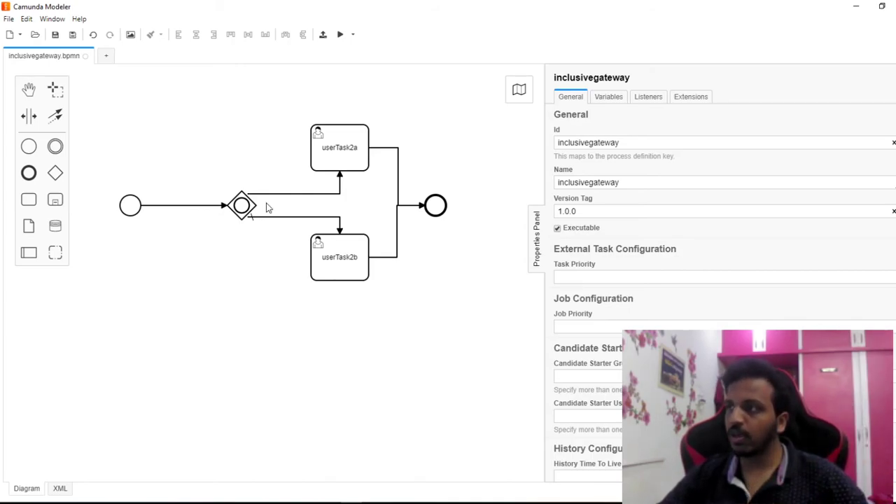
pyautogui.click(244, 206)
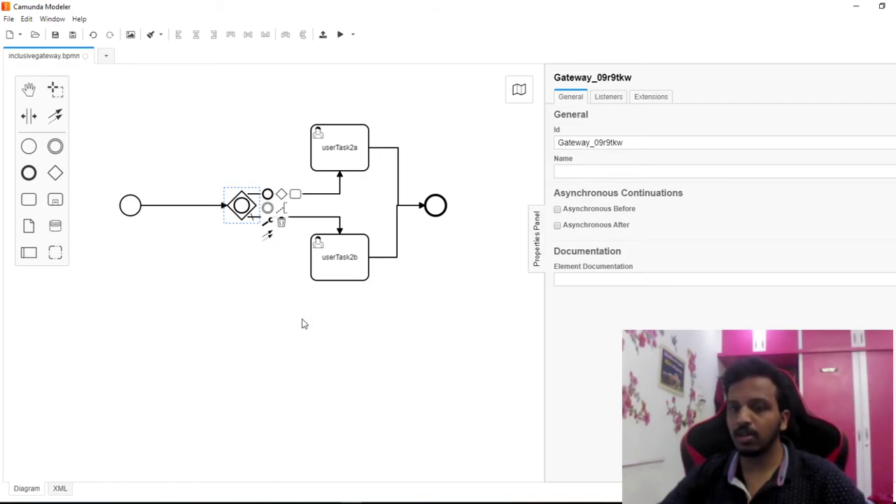
pyautogui.click(301, 281)
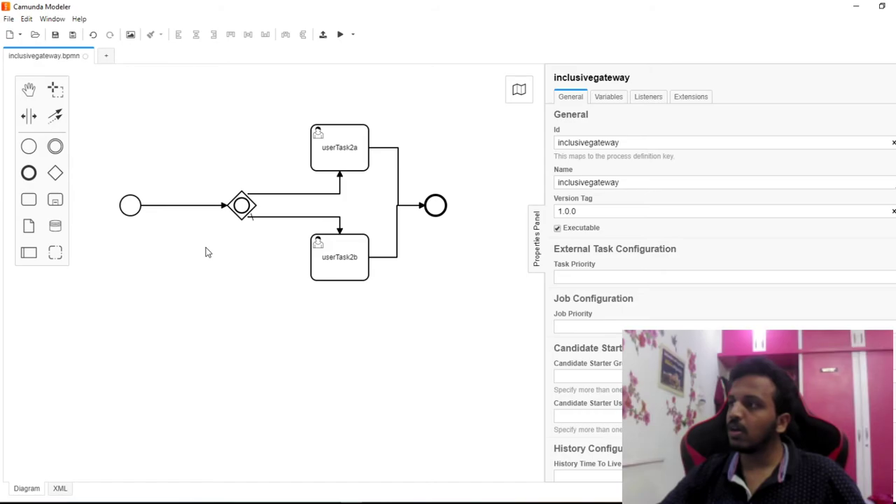
pyautogui.click(284, 194)
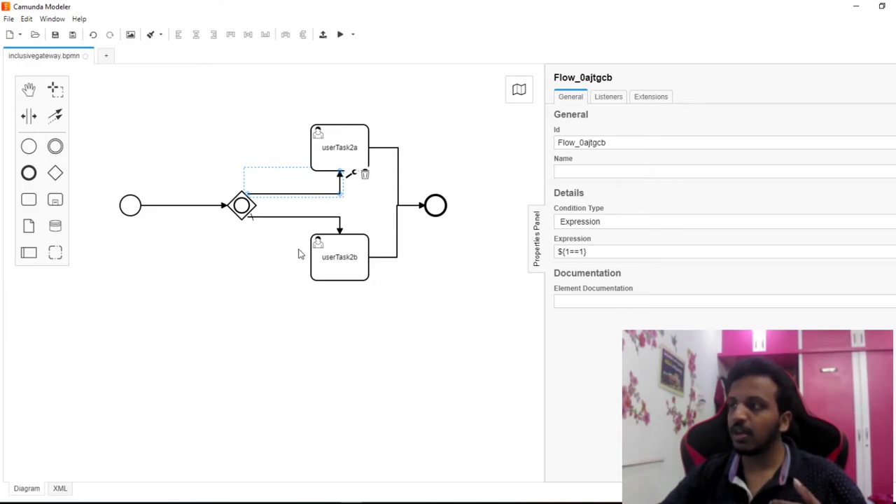
# - Check userTask2a and userTask2b behind the inclusive gateway, save the diagram, and deploy it as inclusivegateway
pyautogui.click(326, 266)
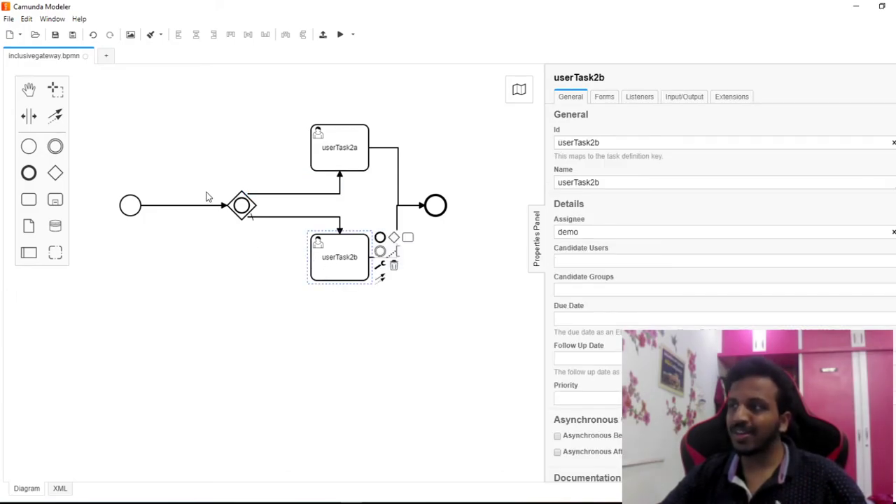
pyautogui.click(336, 161)
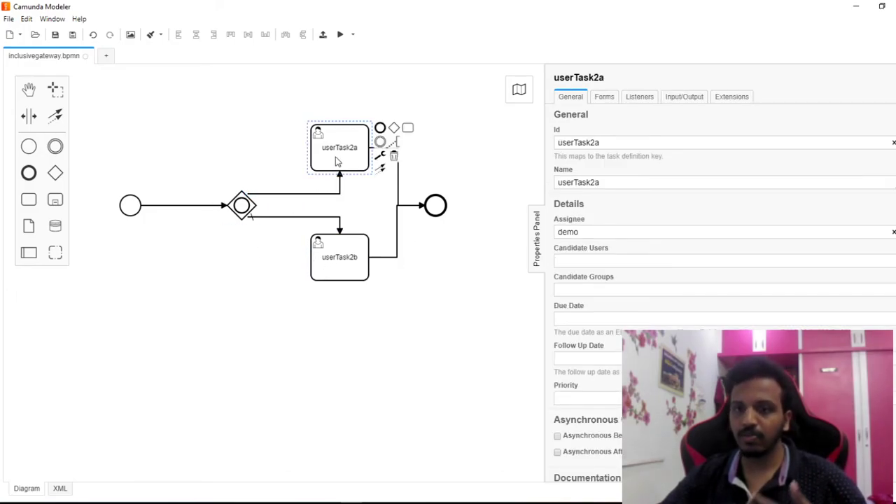
pyautogui.click(352, 276)
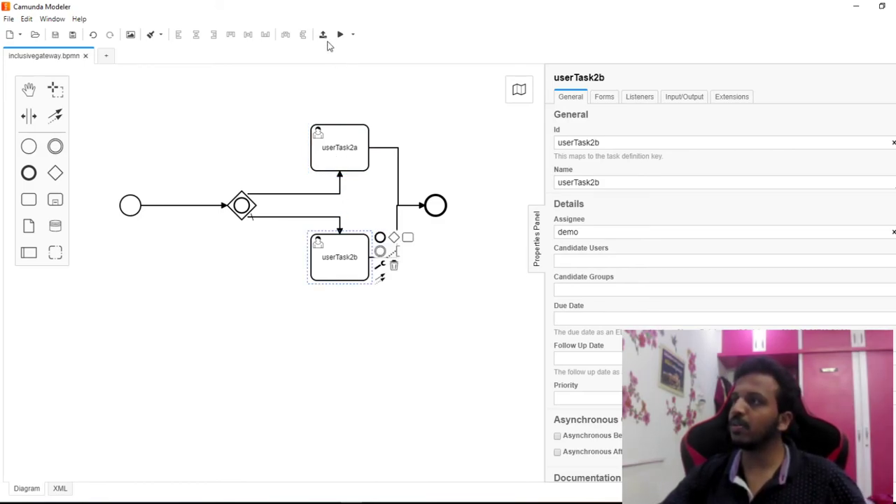
pyautogui.click(323, 35)
pyautogui.click(589, 293)
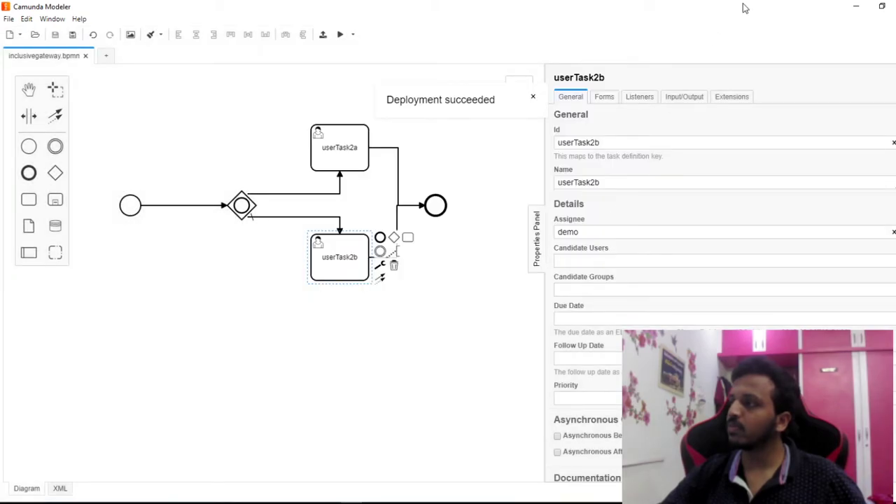
# - Switch to Cockpit, refresh the inclusivegateway definition, and display its definition version 6
pyautogui.click(856, 6)
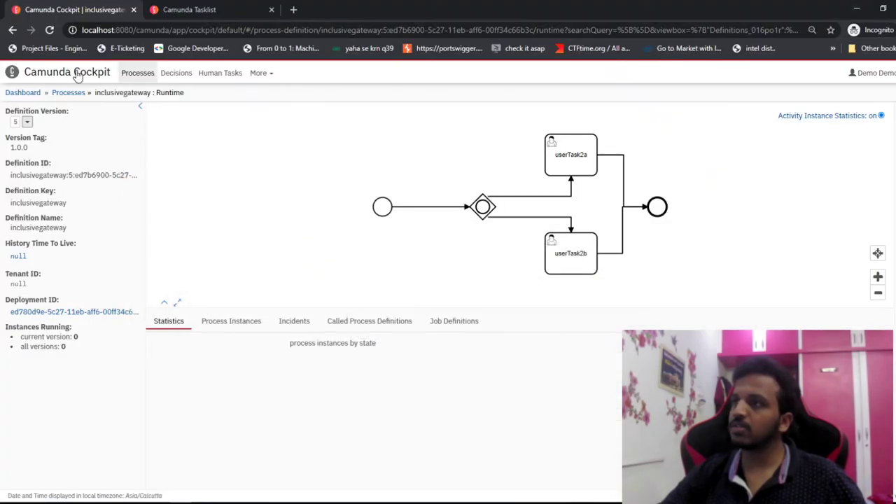
pyautogui.click(44, 30)
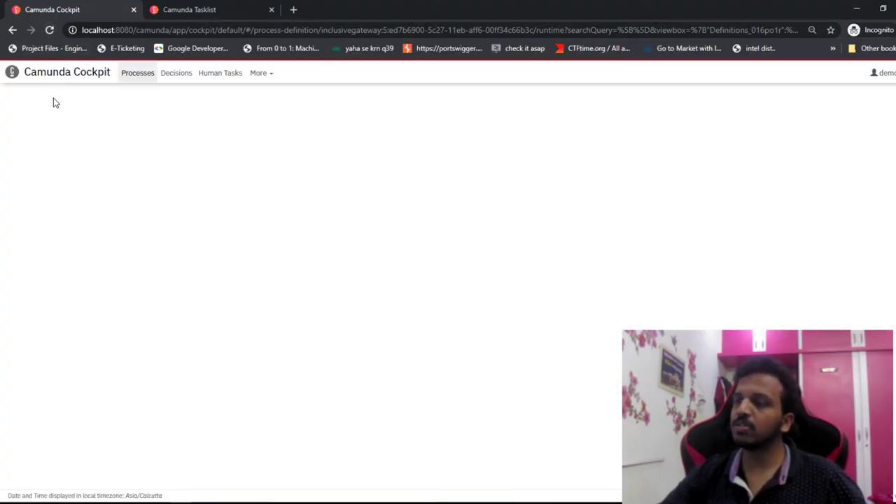
pyautogui.click(27, 121)
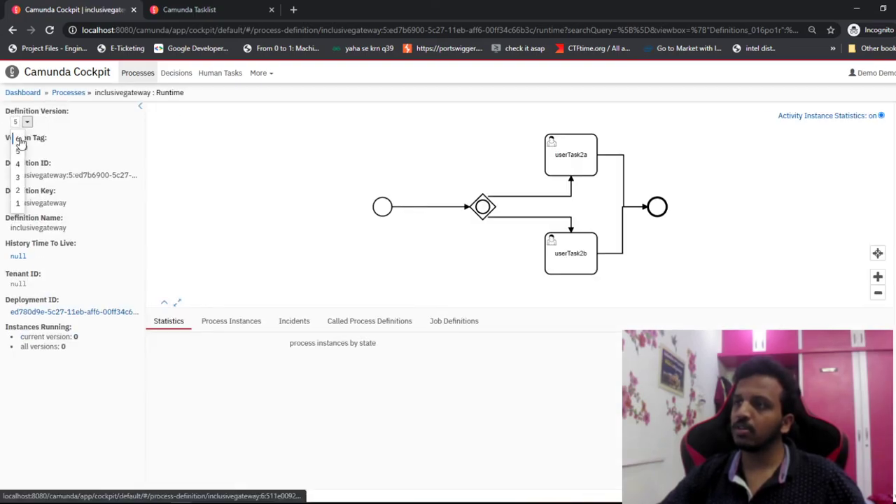
pyautogui.click(19, 143)
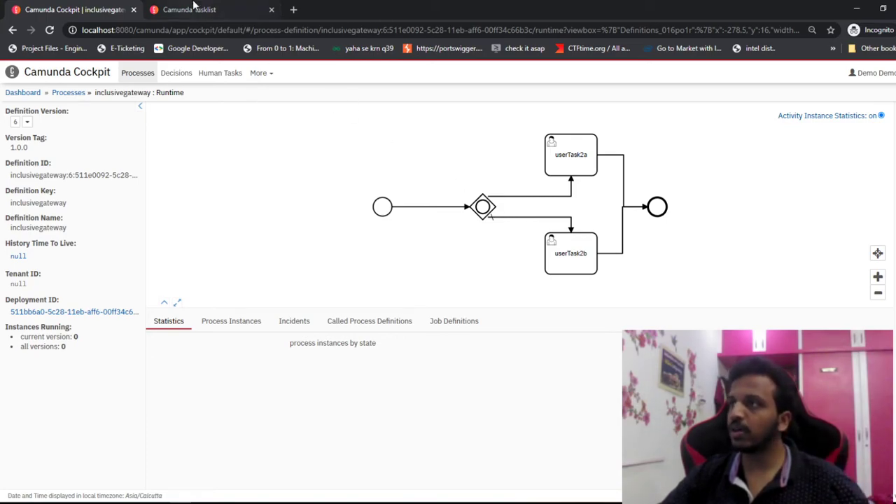
# - Refresh Tasklist, review the deployed diagram in Cockpit, and return to Tasklist
pyautogui.click(171, 10)
pyautogui.click(50, 29)
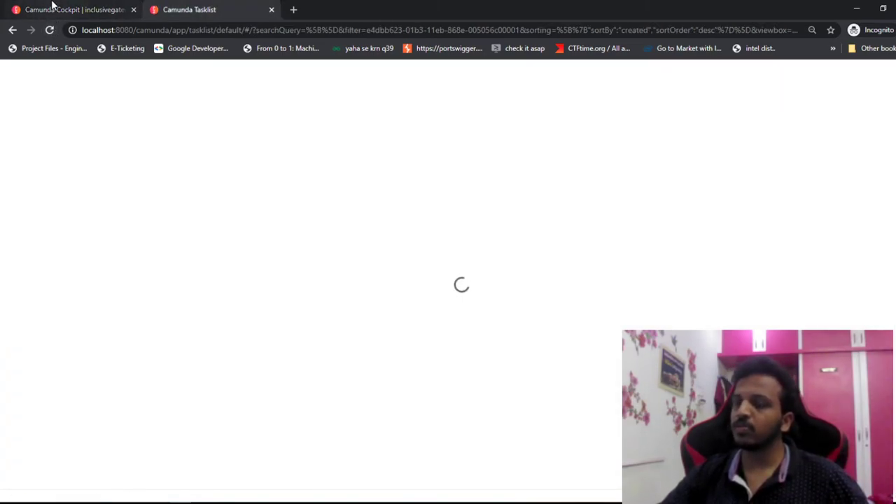
pyautogui.click(52, 7)
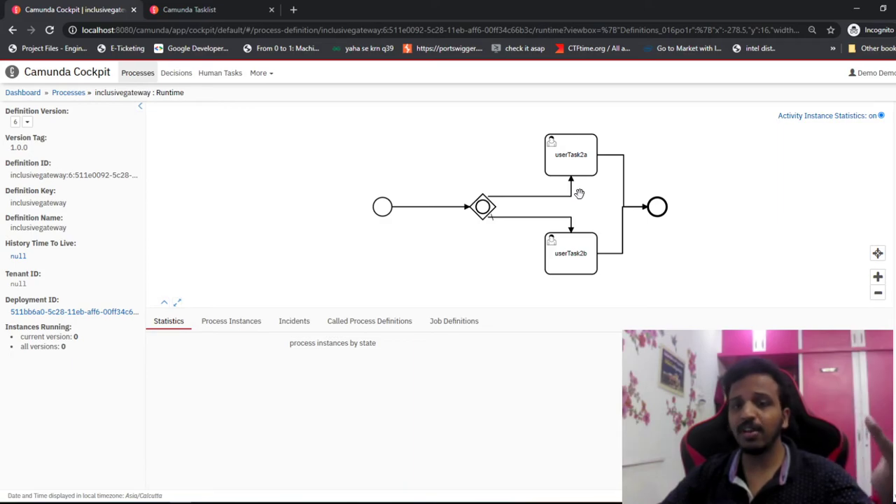
pyautogui.click(185, 9)
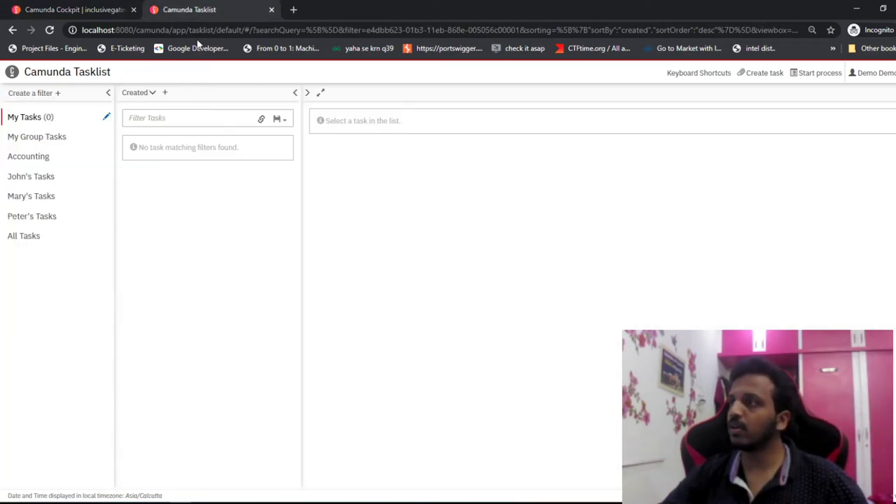
pyautogui.click(832, 73)
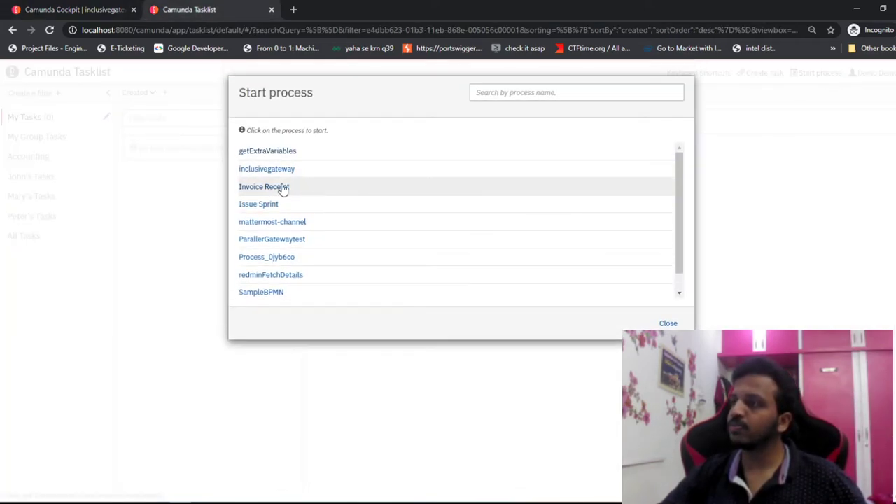
pyautogui.click(73, 62)
pyautogui.click(53, 30)
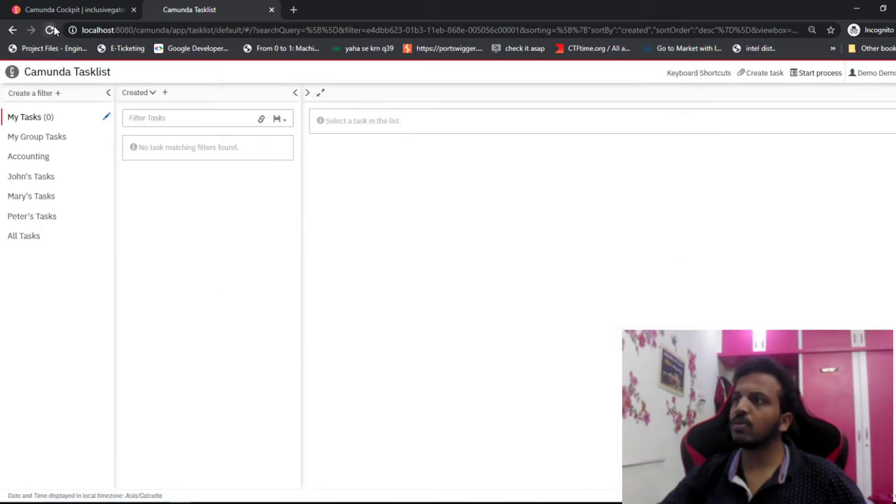
# - Start the inclusivegateway process with the business key demo6 and open its userTask2a task from the refreshed task list
pyautogui.click(810, 75)
pyautogui.click(267, 171)
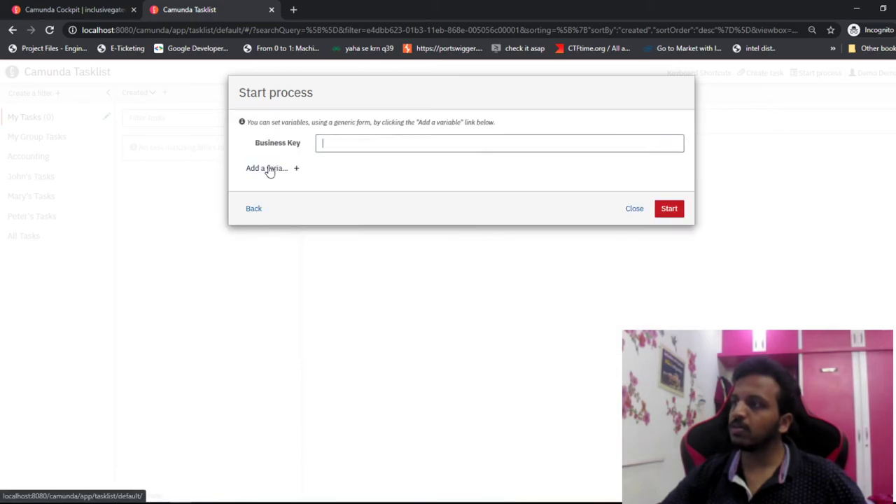
pyautogui.write('demo6')
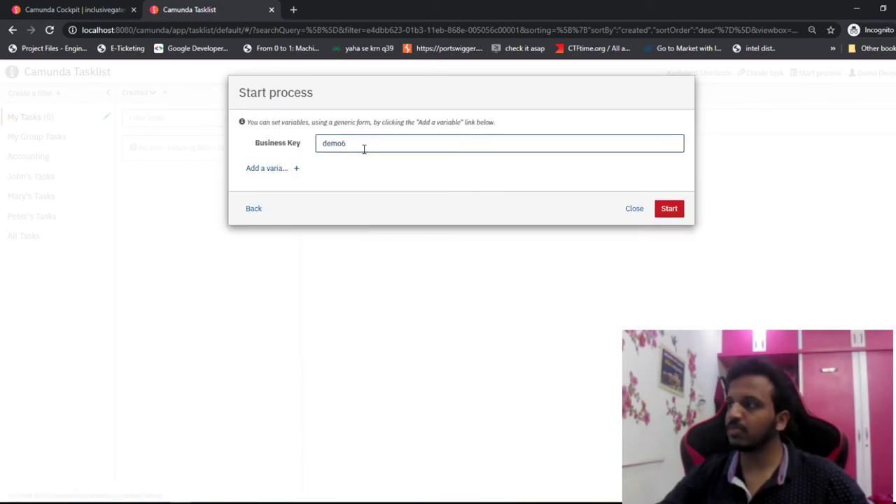
pyautogui.click(662, 212)
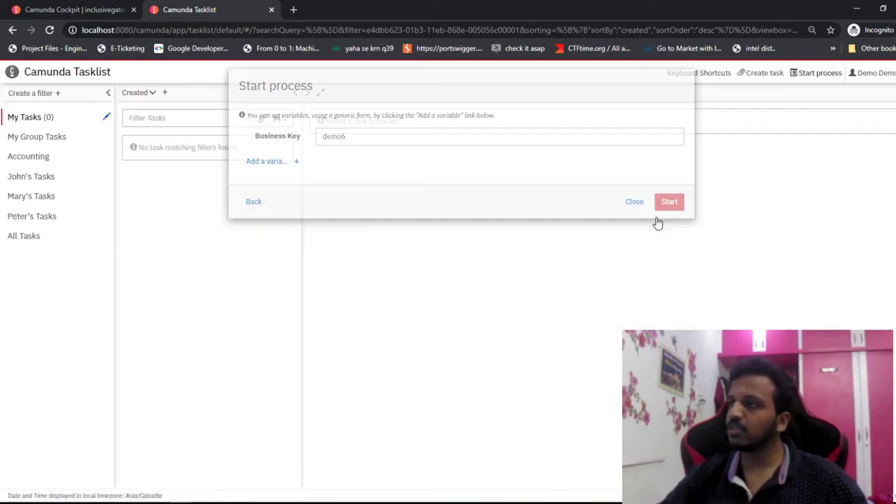
pyautogui.click(49, 30)
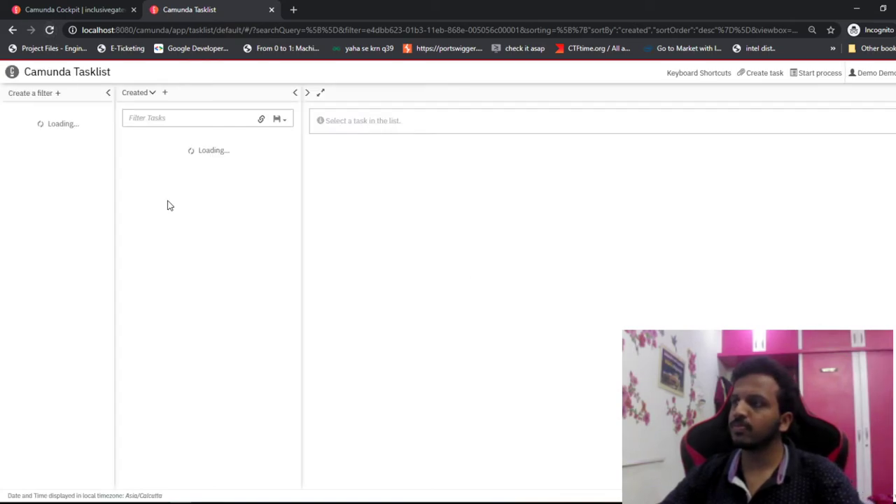
pyautogui.click(208, 160)
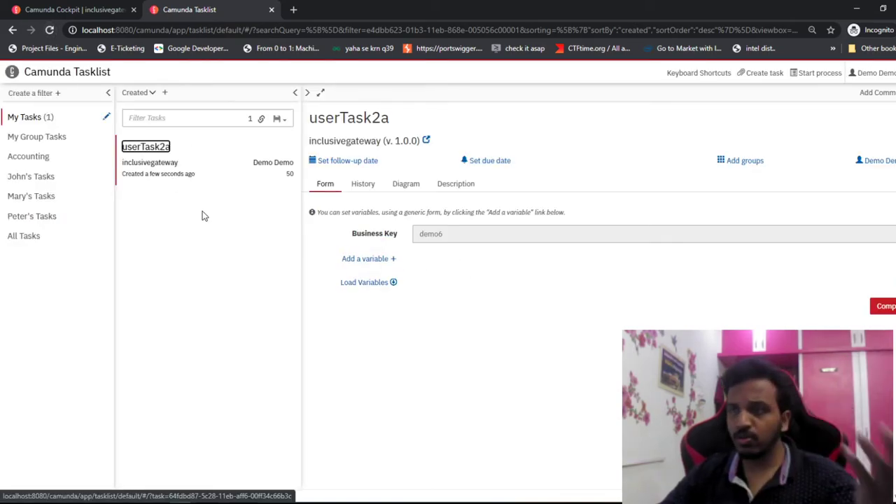
# - Switch to Cockpit, refresh definition version 6, and delete its running process instance with the business key demo6
pyautogui.click(105, 9)
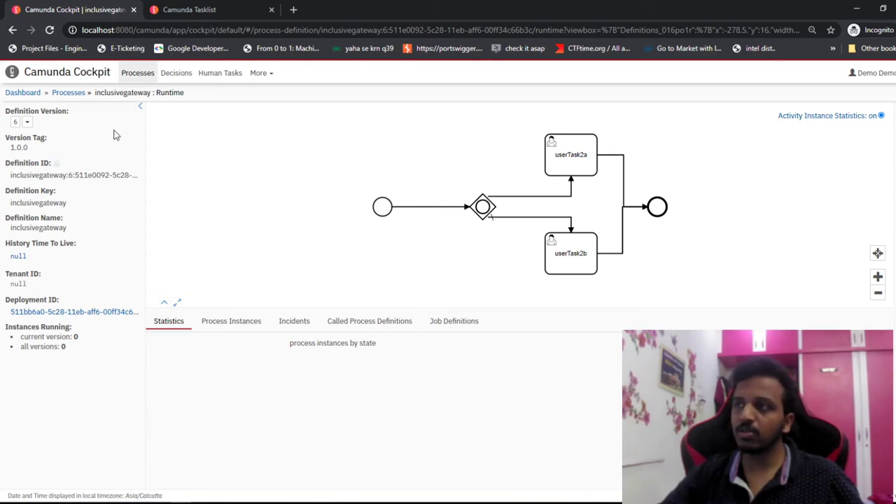
pyautogui.click(50, 30)
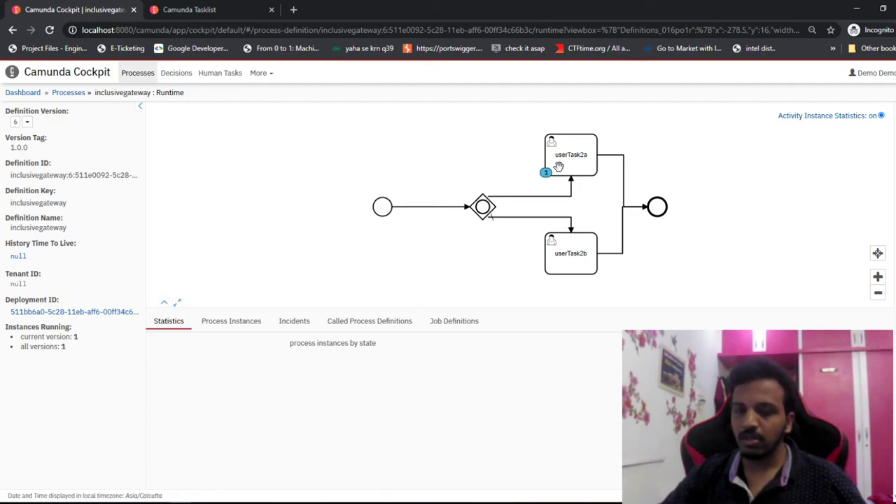
pyautogui.click(242, 326)
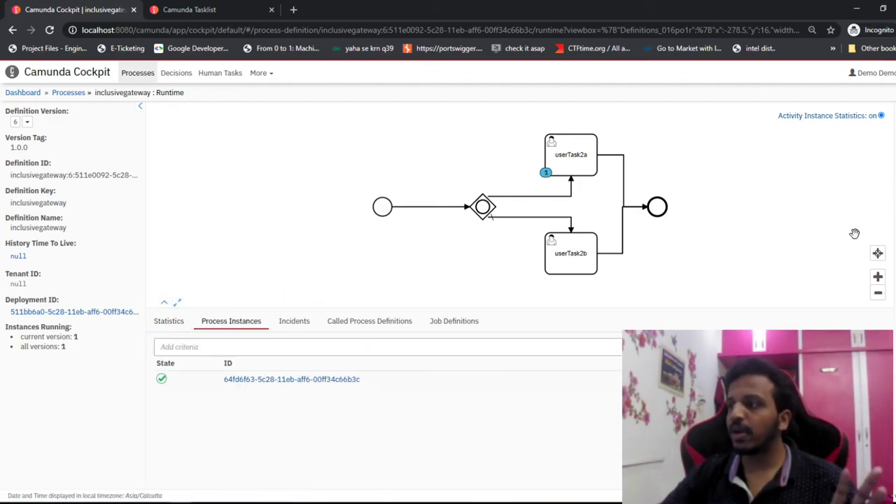
pyautogui.click(319, 378)
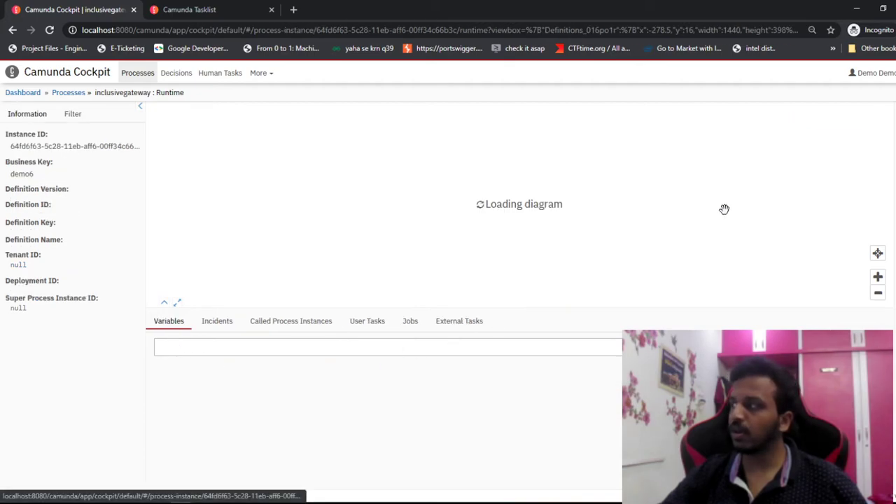
pyautogui.click(891, 112)
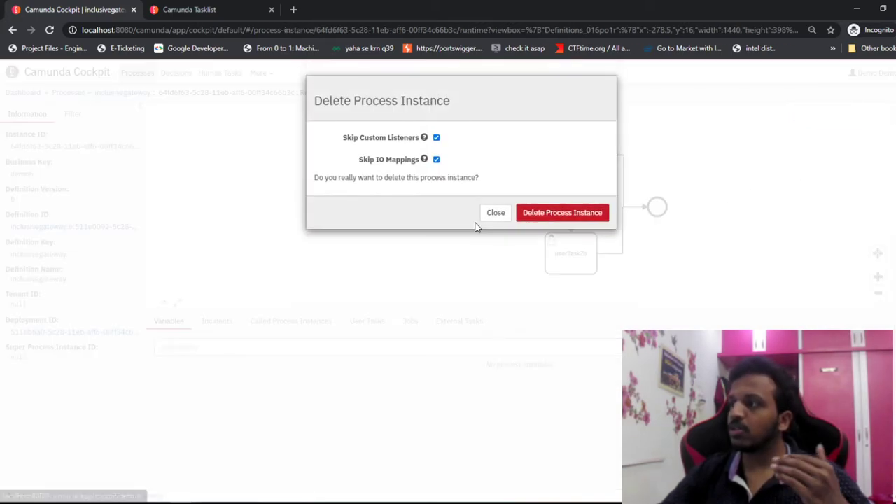
pyautogui.click(534, 216)
pyautogui.click(592, 242)
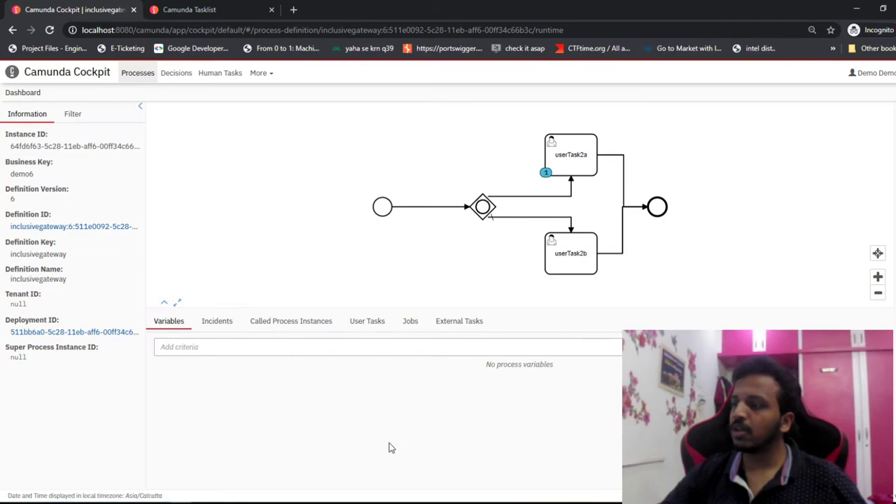
# - Return to Camunda Modeler and set the condition expression on the gateway's flow to userTask2a to ${1==2}
pyautogui.hotkey('alt', 'Tab')
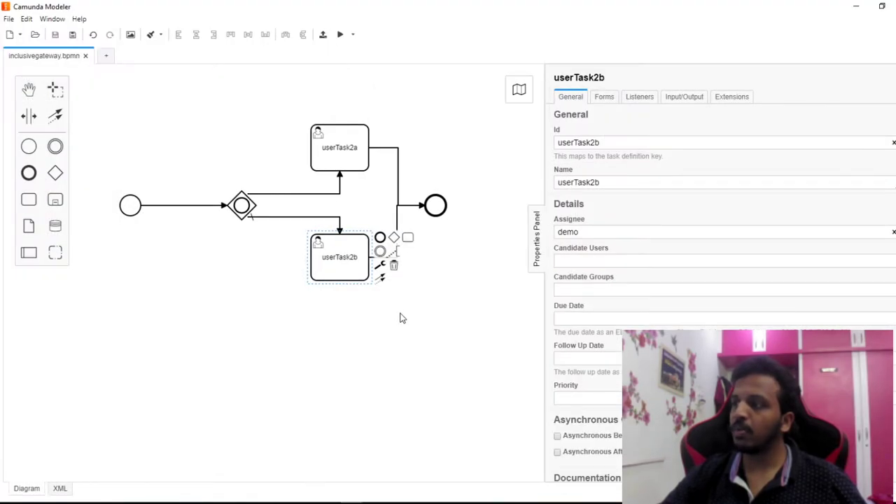
pyautogui.click(329, 194)
pyautogui.click(585, 252)
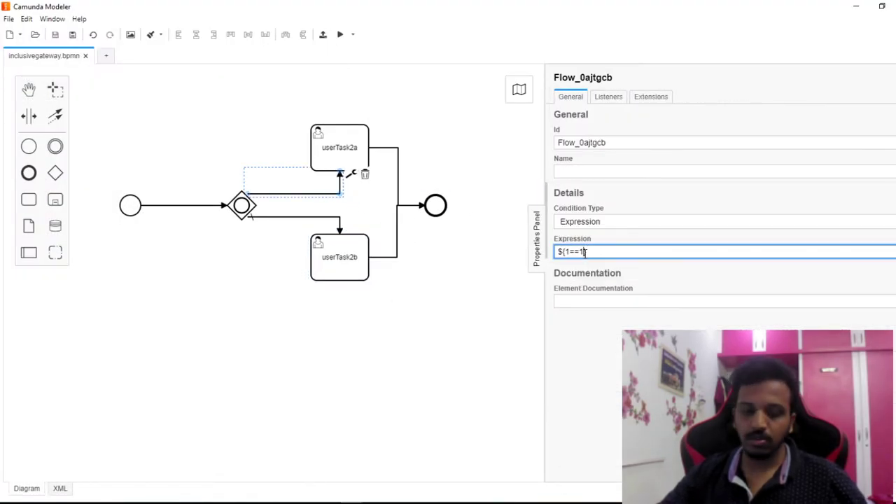
pyautogui.press('BackSpace')
pyautogui.write('2')
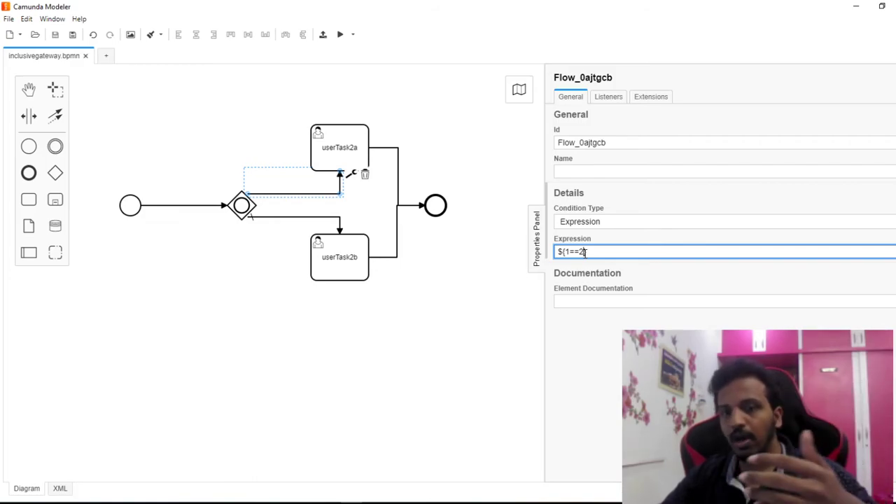
# - Save the diagram with the changed condition and deploy it under the name inclusivegateway
pyautogui.click(355, 274)
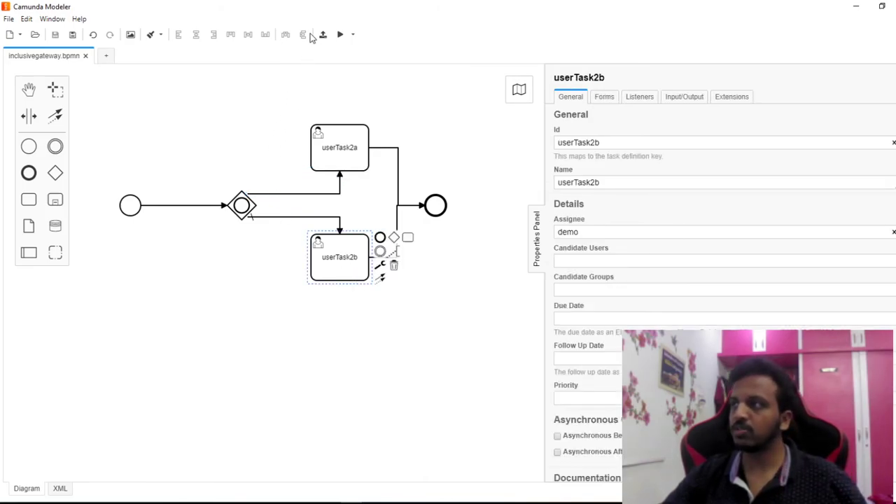
pyautogui.click(324, 36)
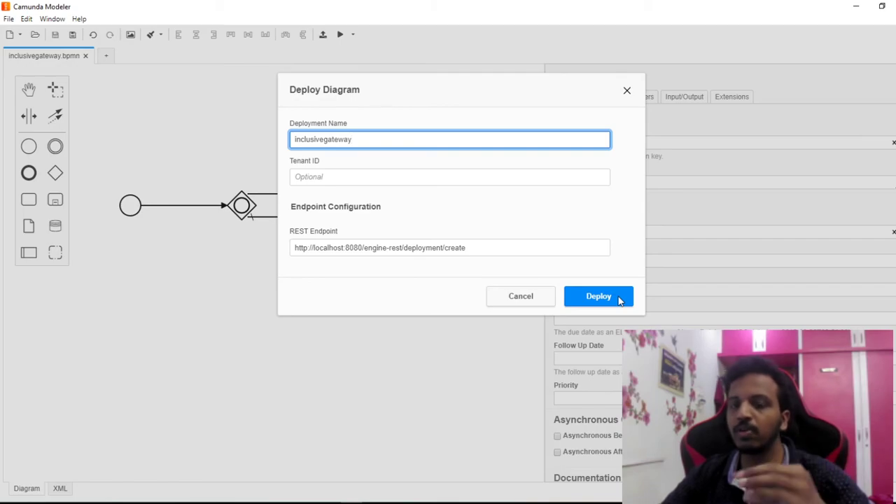
pyautogui.click(619, 298)
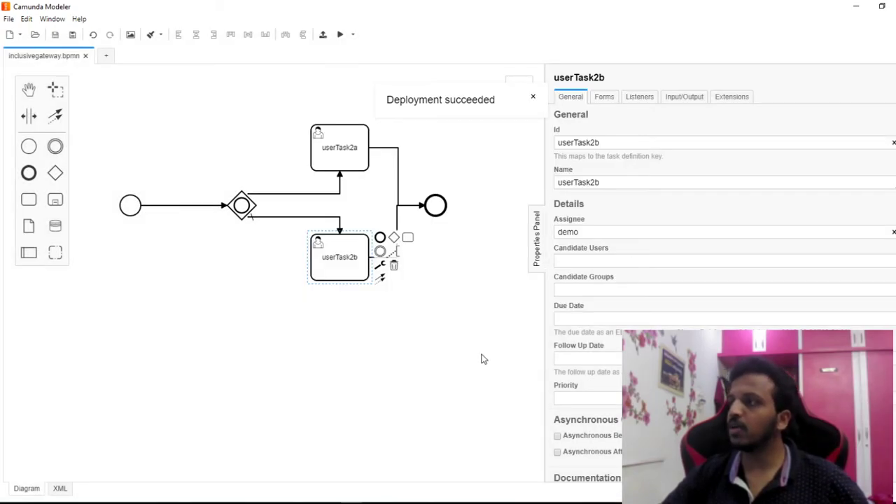
# - Switch to Cockpit, refresh the inclusivegateway definition, and display its definition version 7
pyautogui.click(856, 7)
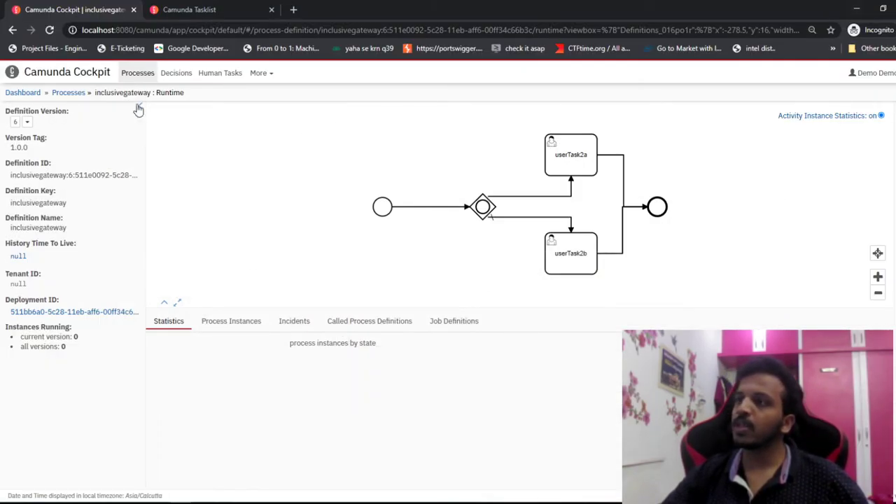
pyautogui.click(50, 30)
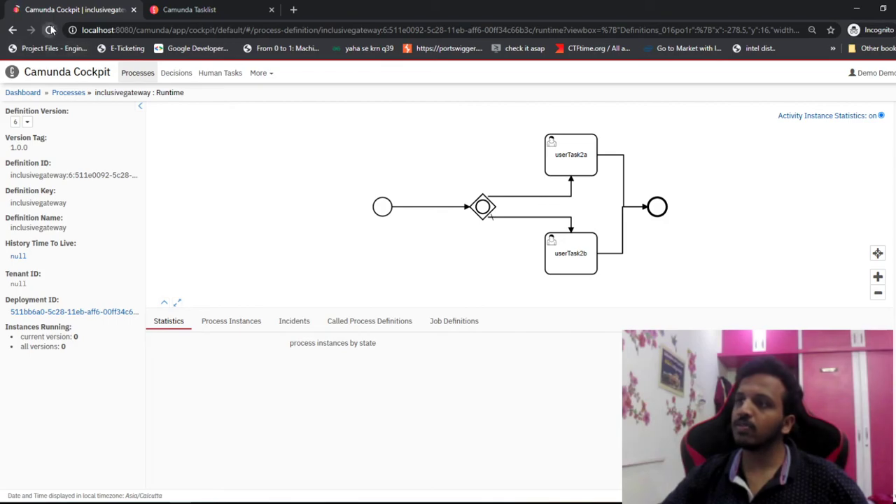
pyautogui.click(25, 123)
pyautogui.click(25, 138)
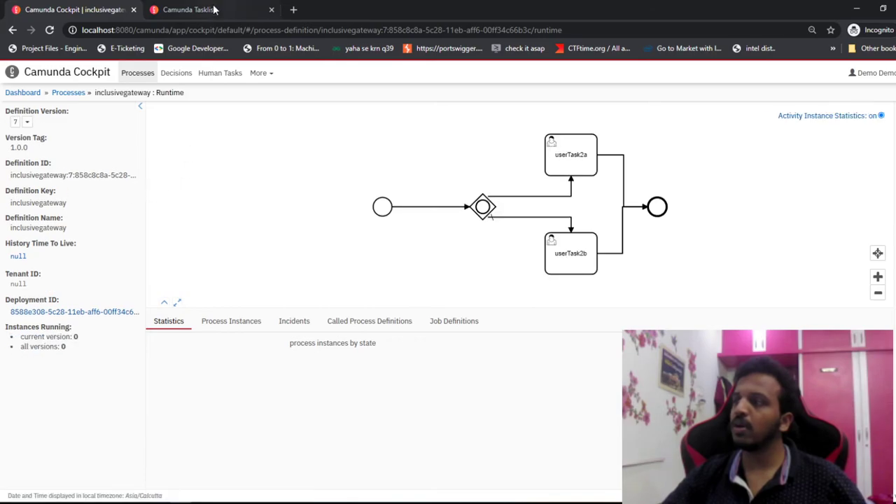
# - Switch to Tasklist and start the inclusivegateway process with the business key demo7
pyautogui.click(213, 9)
pyautogui.click(44, 33)
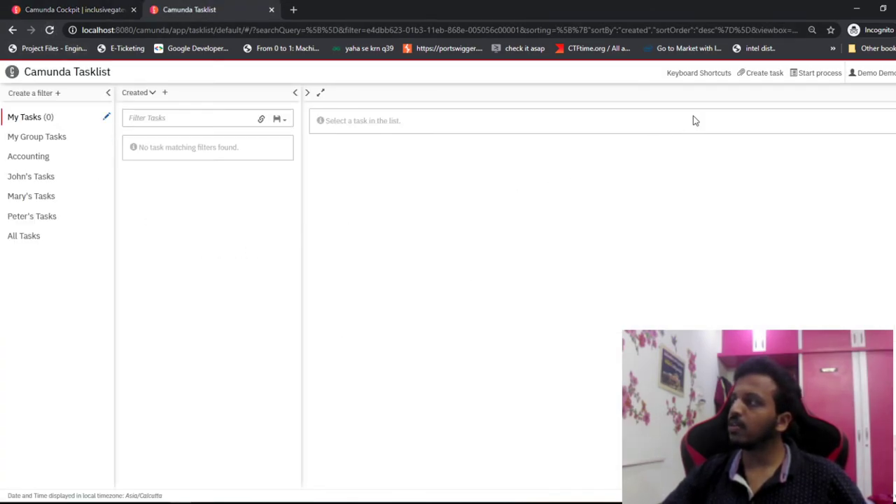
pyautogui.click(795, 77)
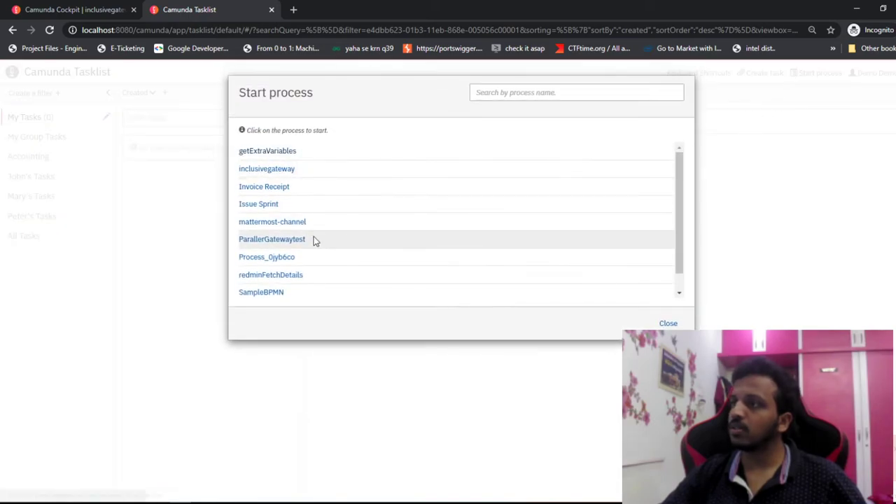
pyautogui.click(273, 170)
pyautogui.write('demo7')
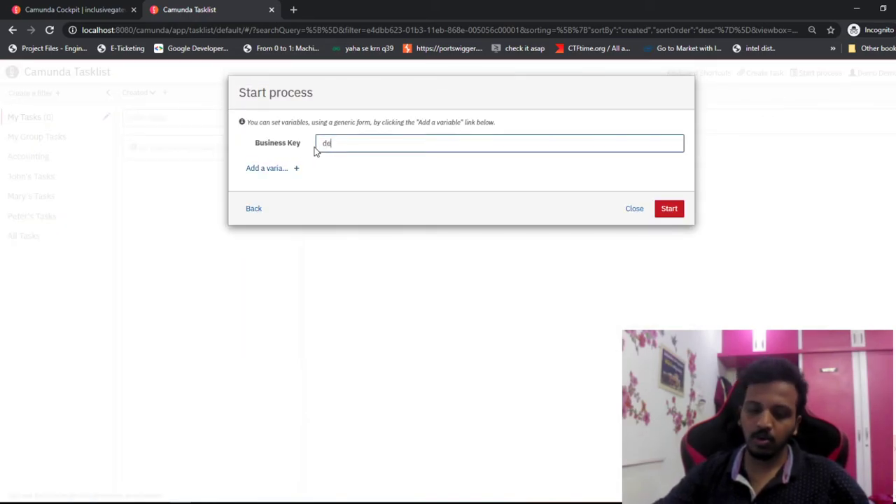
pyautogui.click(49, 9)
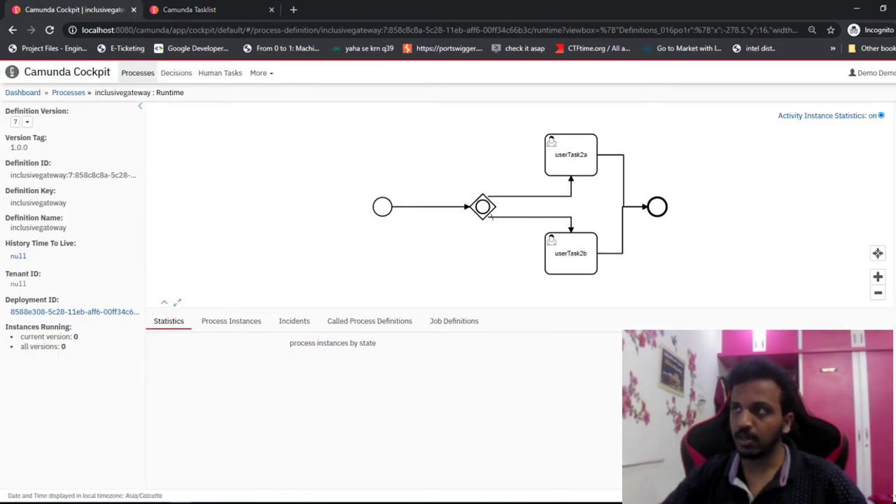
pyautogui.click(210, 10)
pyautogui.click(674, 209)
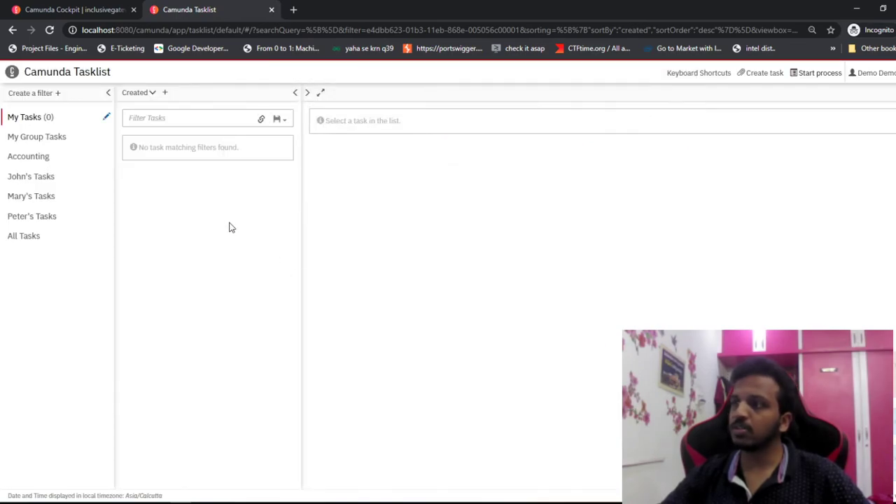
# - Refresh the task list and open userTask2b, and refresh the inclusivegateway definition in Cockpit to check where the instance is waiting
pyautogui.click(49, 29)
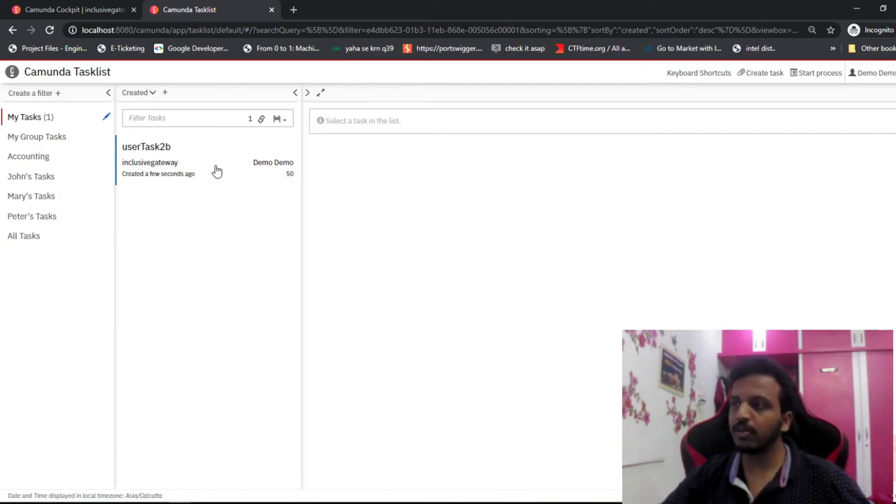
pyautogui.click(217, 171)
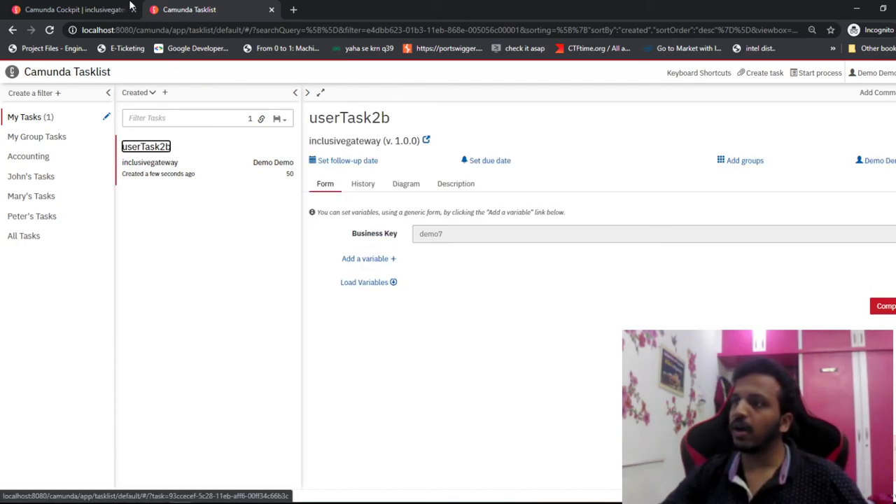
pyautogui.click(98, 10)
pyautogui.click(51, 31)
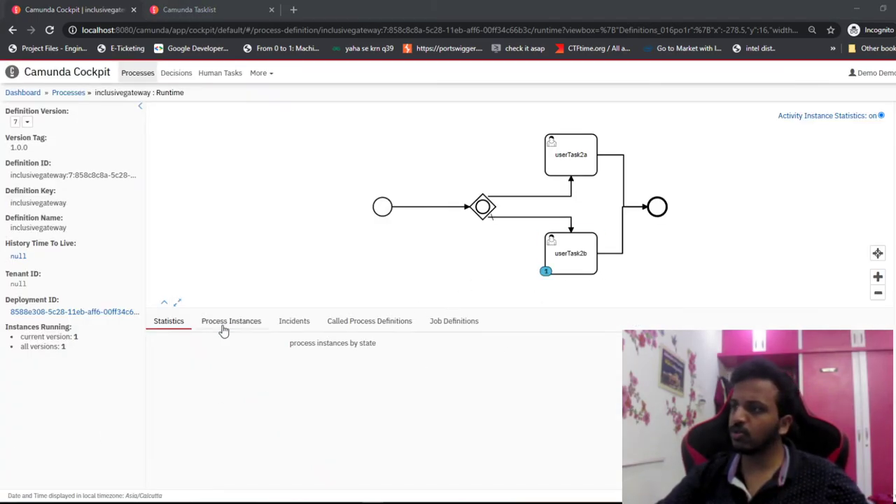
# - Open the running process instance of inclusivegateway definition version 7 and delete it
pyautogui.click(223, 324)
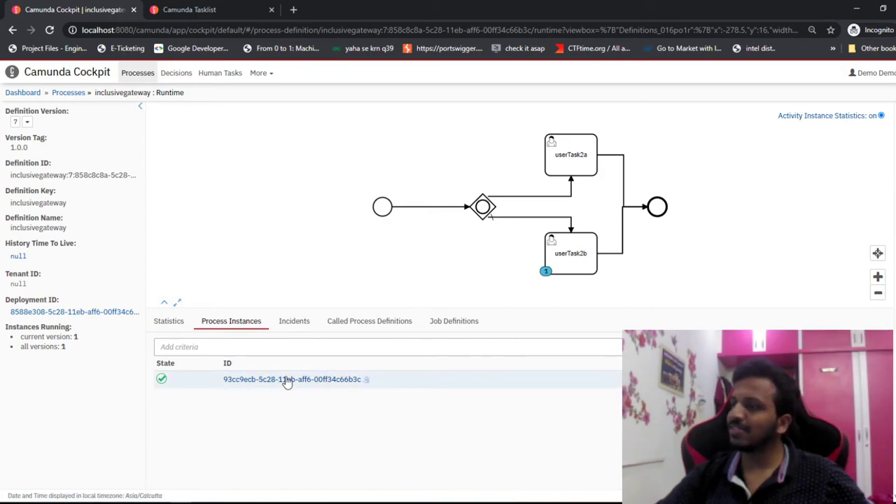
pyautogui.click(287, 379)
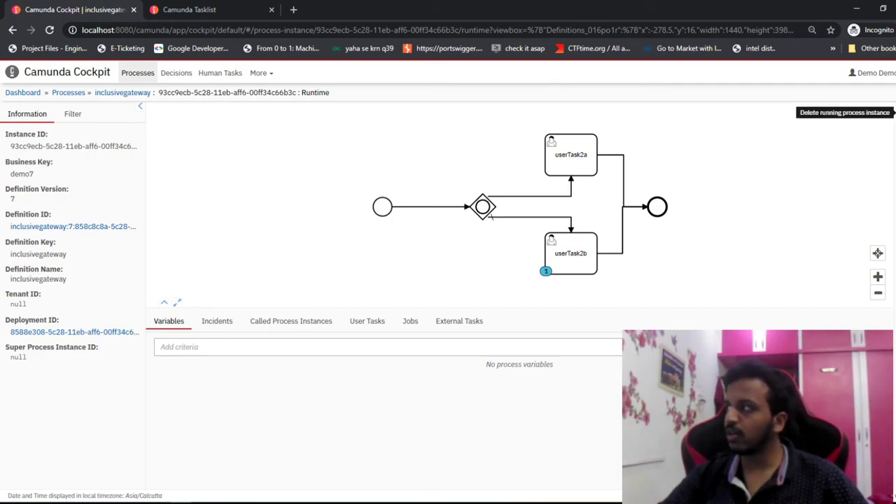
pyautogui.click(893, 112)
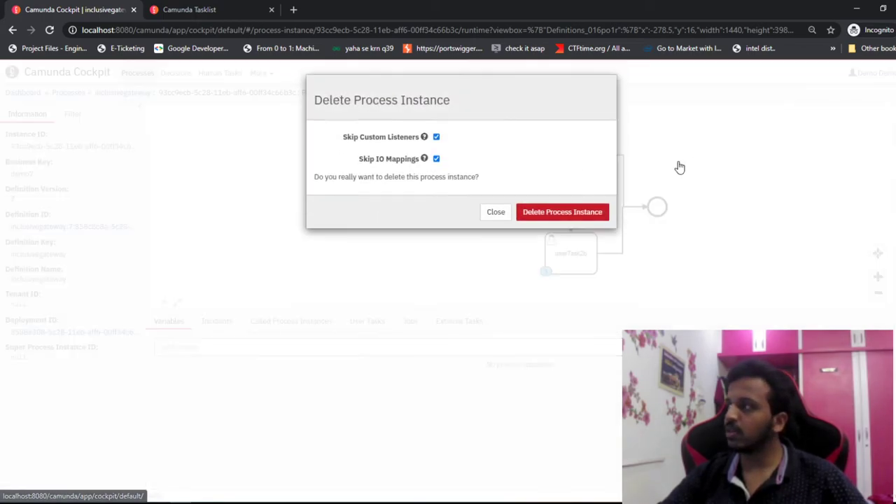
pyautogui.click(571, 219)
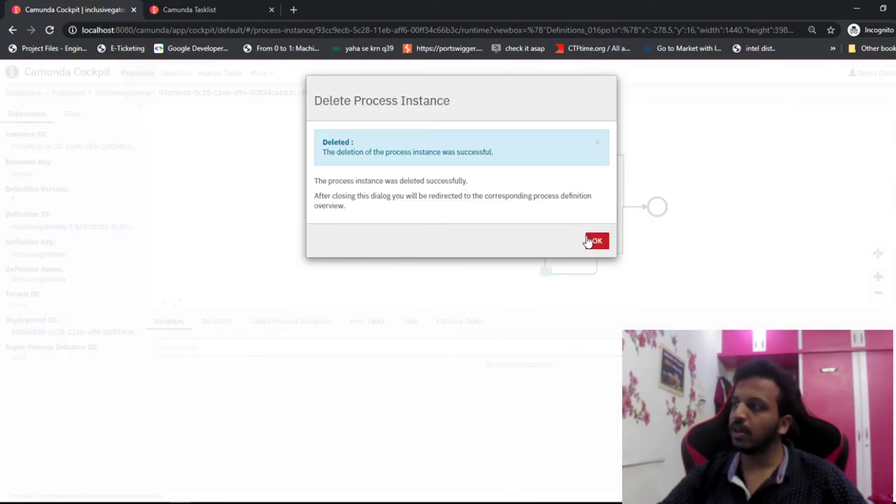
pyautogui.click(595, 241)
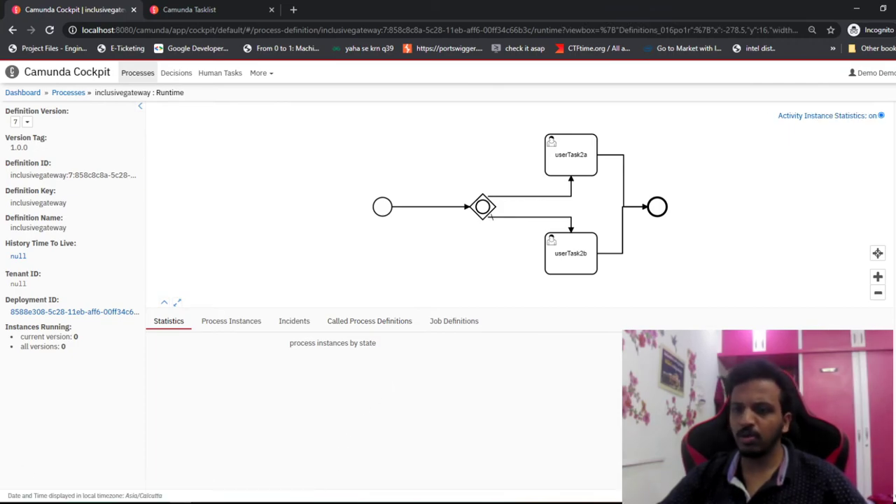
# - Return to Camunda Modeler and delete every element of the inclusivegateway diagram
pyautogui.hotkey('alt', 'Tab')
pyautogui.click(450, 343)
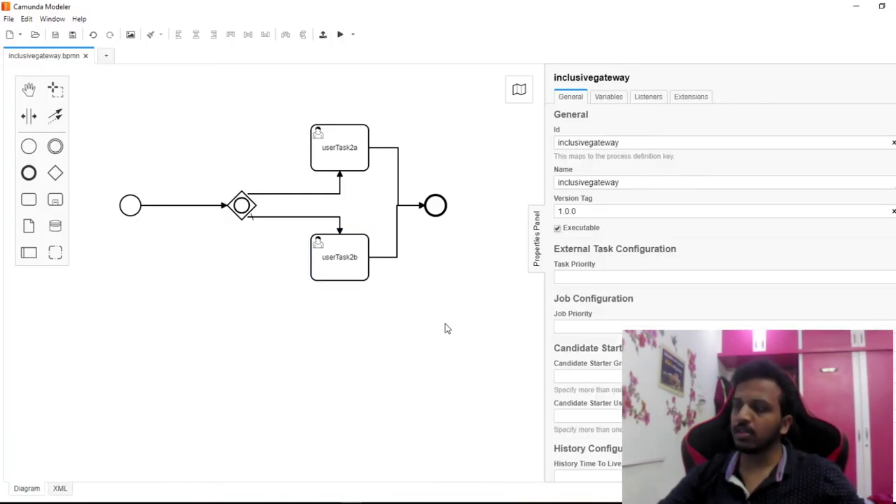
pyautogui.hotkey('ctrl', 'a')
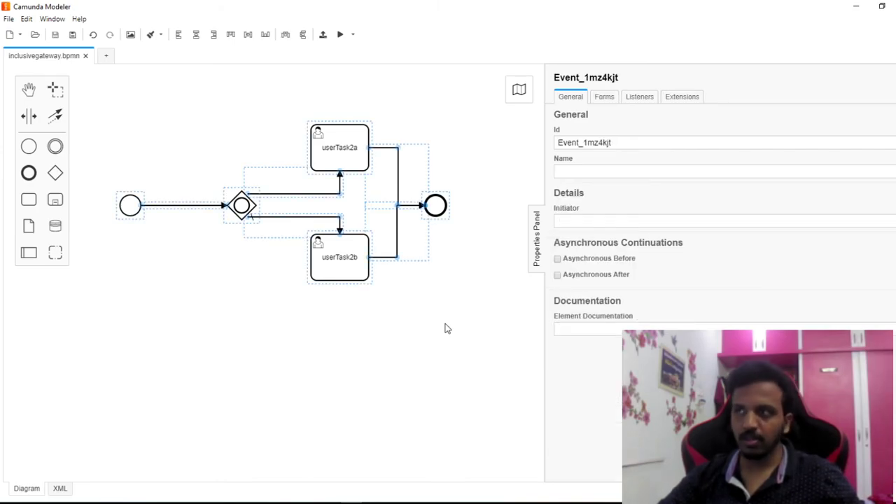
pyautogui.press('Delete')
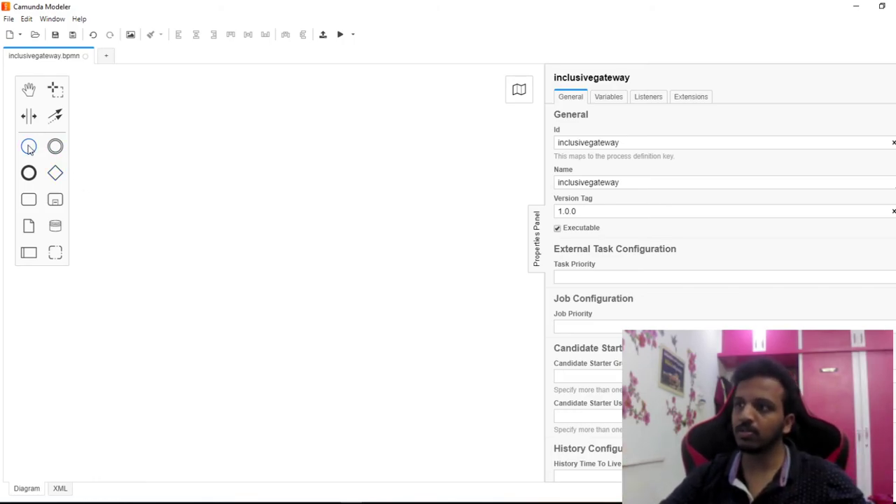
# - Place a start event, three tasks stacked vertically to its right, and an end event level with the middle task
pyautogui.moveTo(30, 149); pyautogui.dragTo(109, 223)
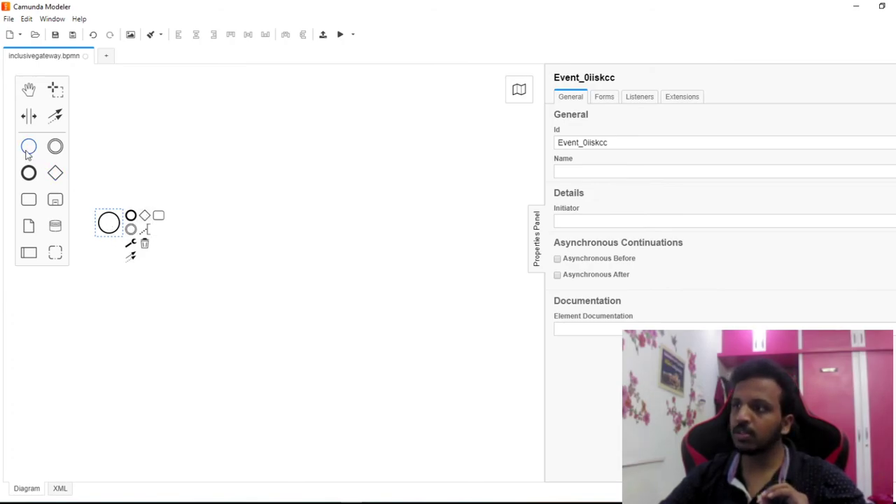
pyautogui.moveTo(29, 200); pyautogui.dragTo(276, 159)
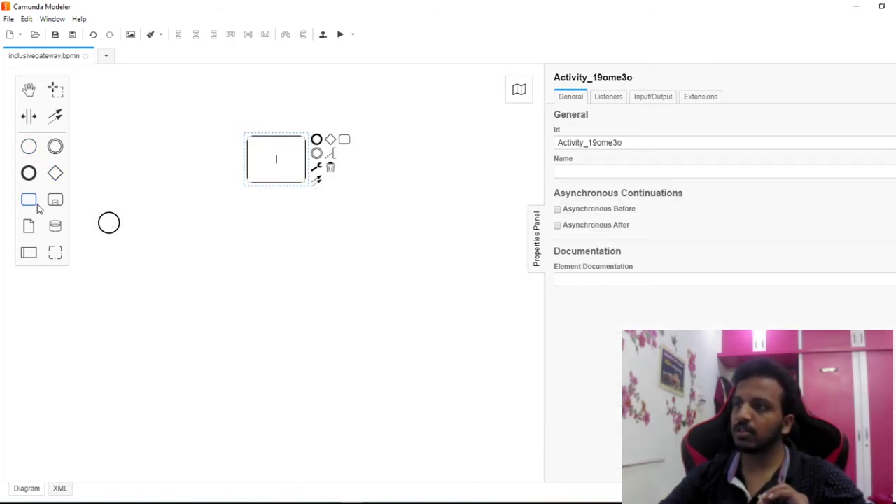
pyautogui.moveTo(31, 203); pyautogui.dragTo(273, 237)
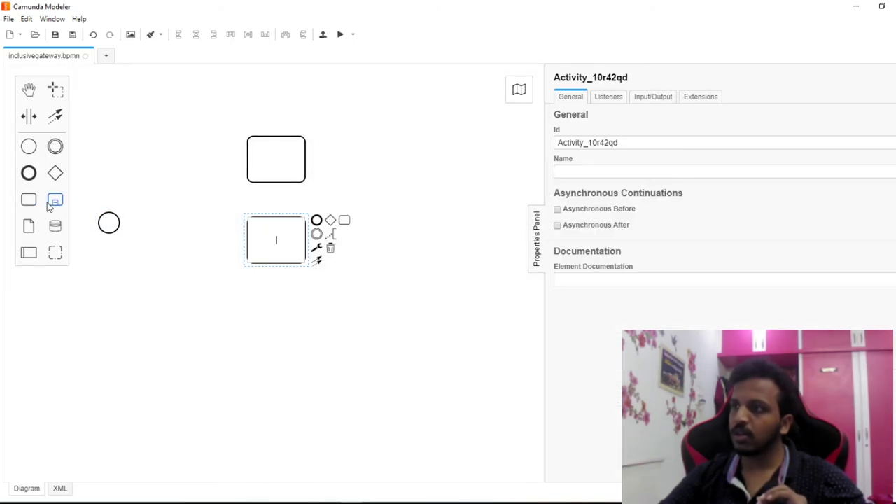
pyautogui.moveTo(31, 202); pyautogui.dragTo(276, 327)
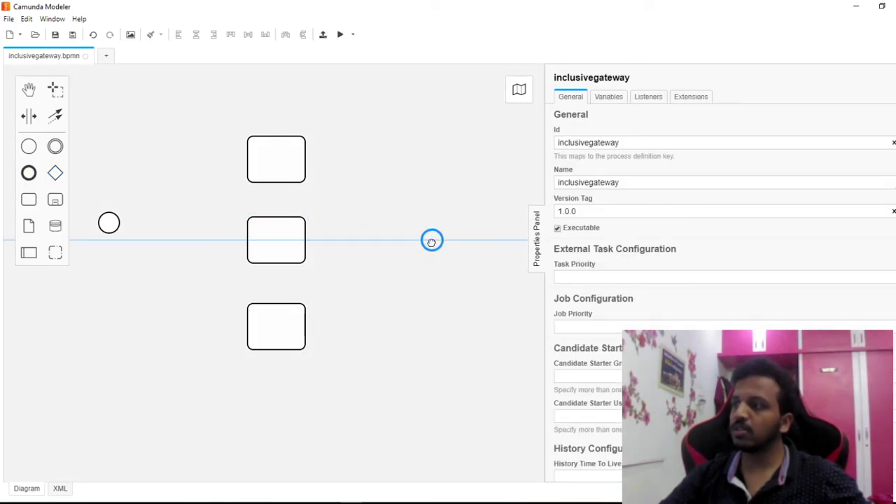
pyautogui.click(432, 241)
# - Connect each of the three tasks to the end event with a sequence flow
pyautogui.click(275, 168)
pyautogui.moveTo(317, 179); pyautogui.dragTo(432, 240)
pyautogui.click(303, 245)
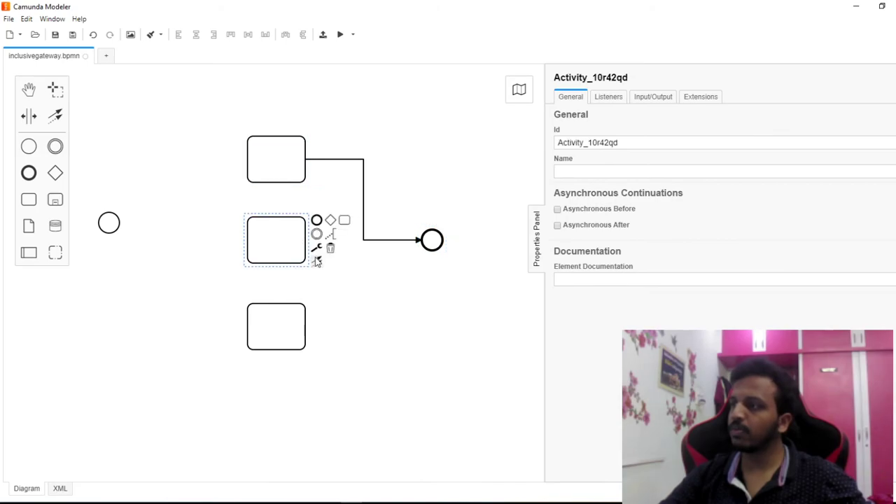
pyautogui.moveTo(317, 261); pyautogui.dragTo(426, 242)
pyautogui.click(299, 334)
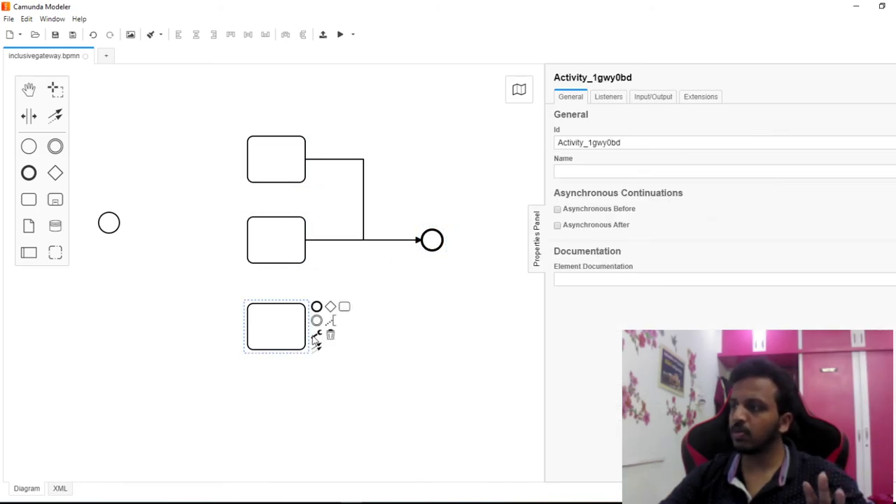
pyautogui.moveTo(316, 336); pyautogui.dragTo(427, 243)
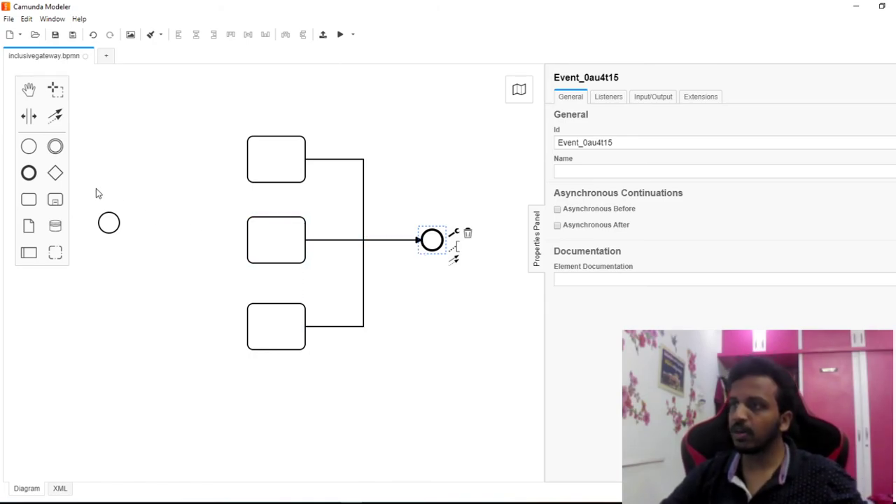
# - Add an inclusive gateway between the start event and the middle task, and align the start event with it
pyautogui.click(55, 173)
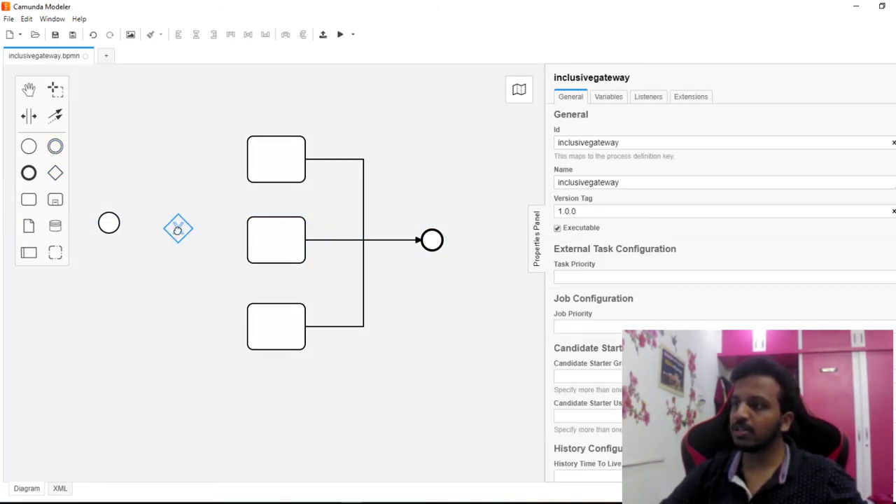
pyautogui.click(172, 241)
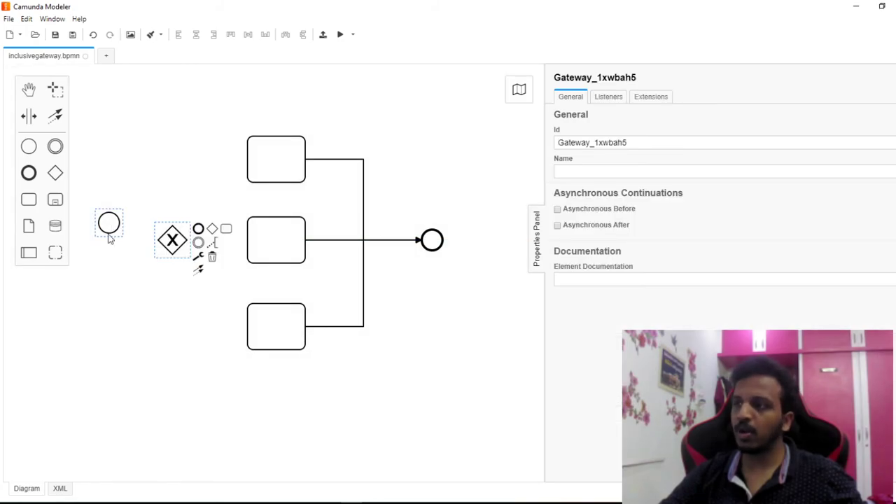
pyautogui.click(108, 240)
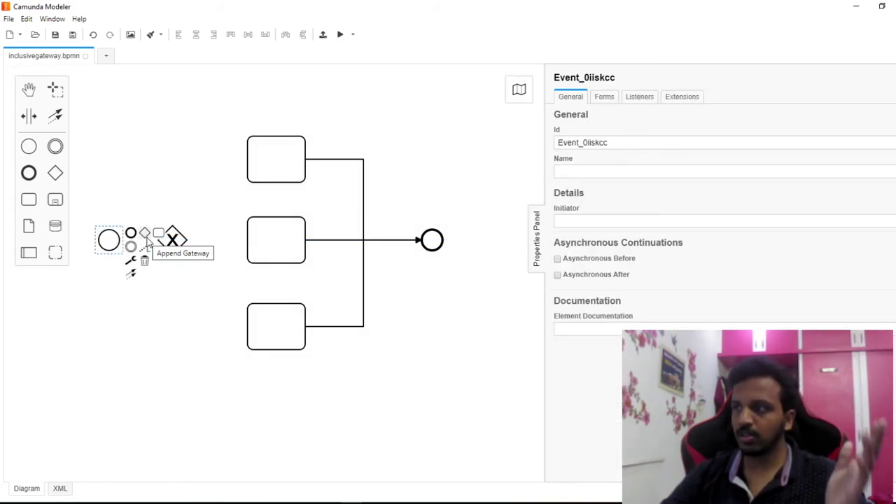
pyautogui.click(182, 247)
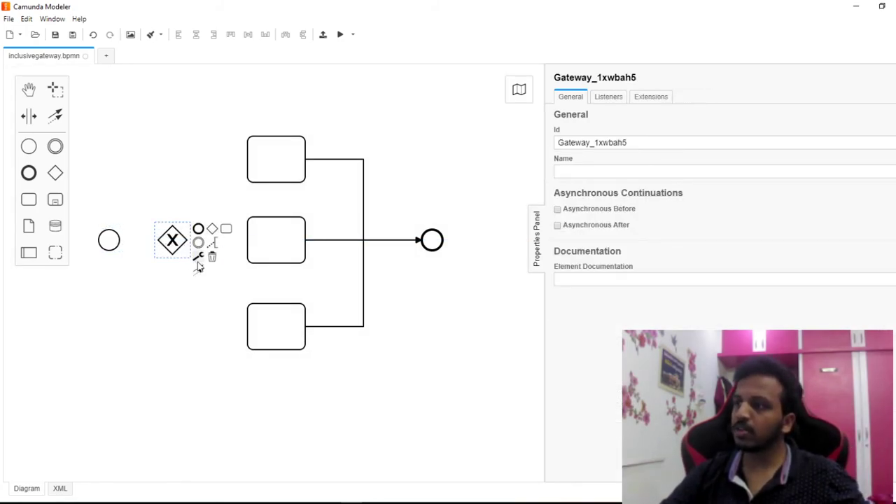
pyautogui.click(198, 257)
pyautogui.click(231, 307)
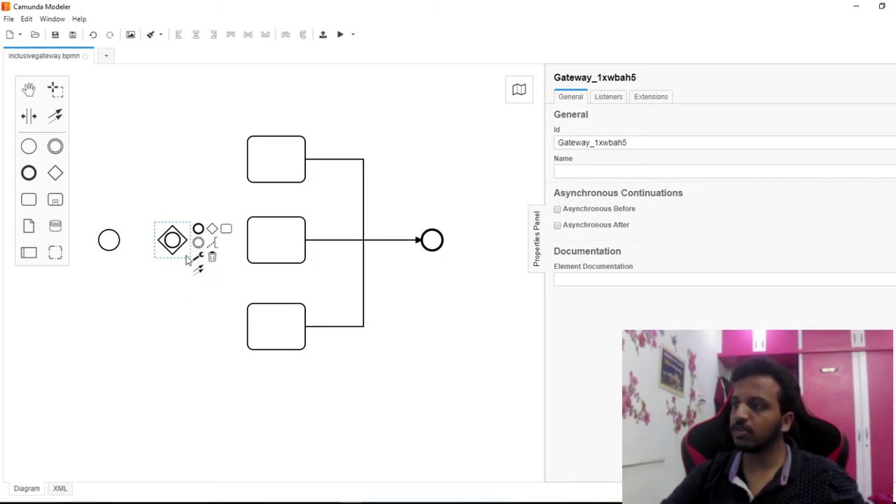
# - Connect the inclusive gateway to each of the three tasks with a sequence flow
pyautogui.moveTo(200, 268)
pyautogui.mouseDown()
pyautogui.moveTo(242, 175)
pyautogui.moveTo(256, 170)
pyautogui.mouseUp()
pyautogui.click(256, 170)
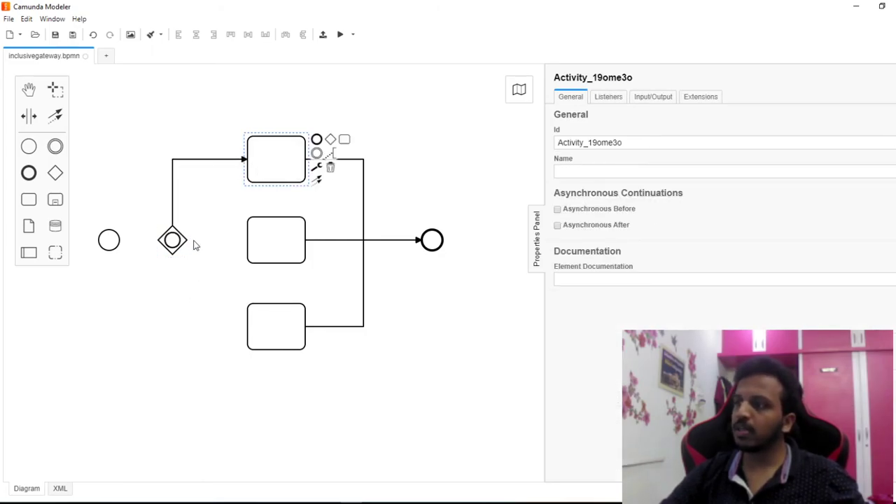
pyautogui.click(181, 243)
pyautogui.moveTo(201, 275); pyautogui.dragTo(273, 239)
pyautogui.click(180, 242)
pyautogui.moveTo(200, 277); pyautogui.dragTo(266, 334)
pyautogui.click(266, 334)
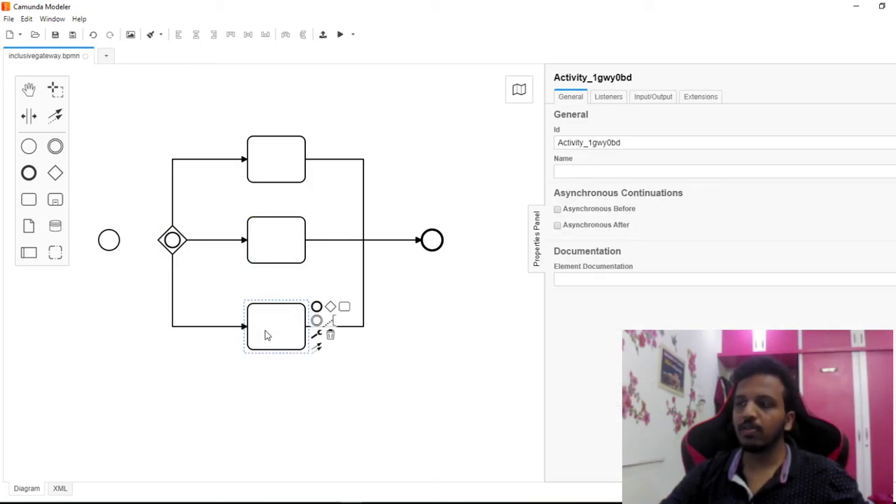
pyautogui.click(193, 159)
pyautogui.click(210, 242)
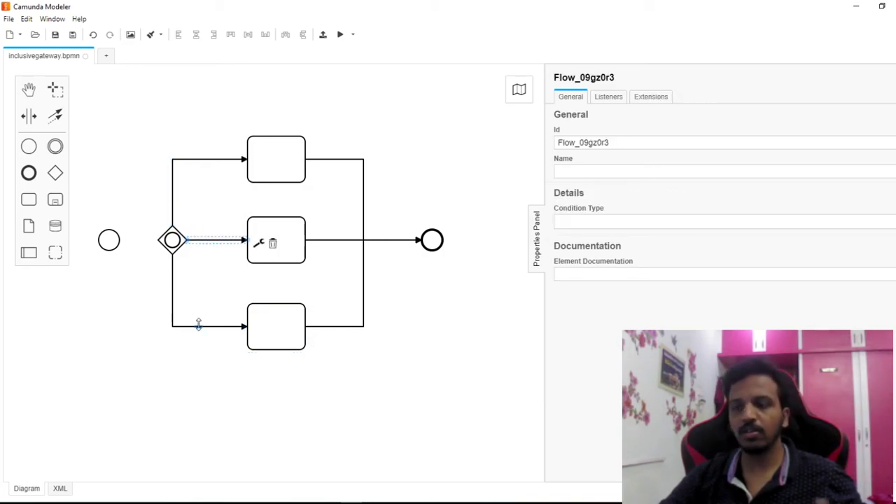
pyautogui.click(198, 325)
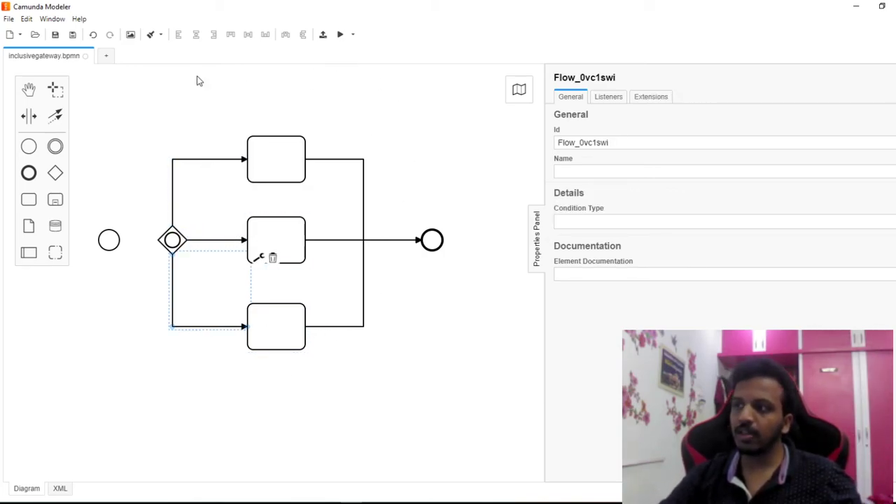
pyautogui.click(290, 392)
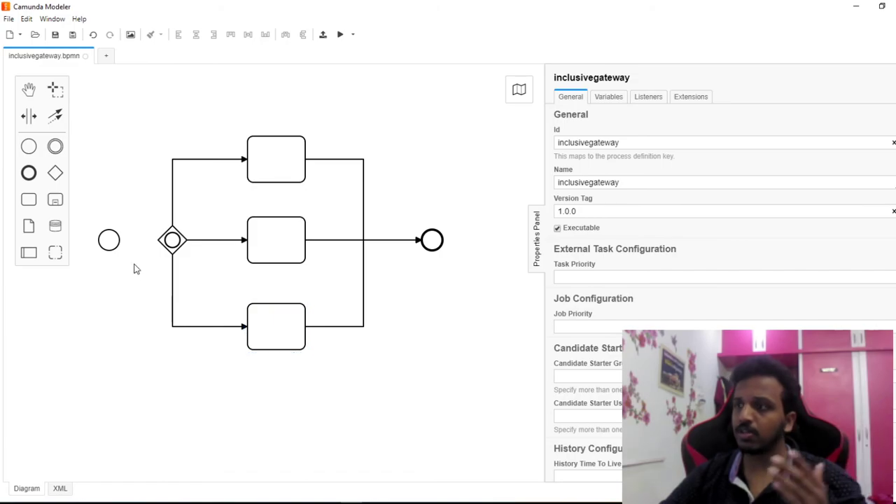
# - Connect the start event to the inclusive gateway with a sequence flow
pyautogui.click(114, 247)
pyautogui.click(133, 276)
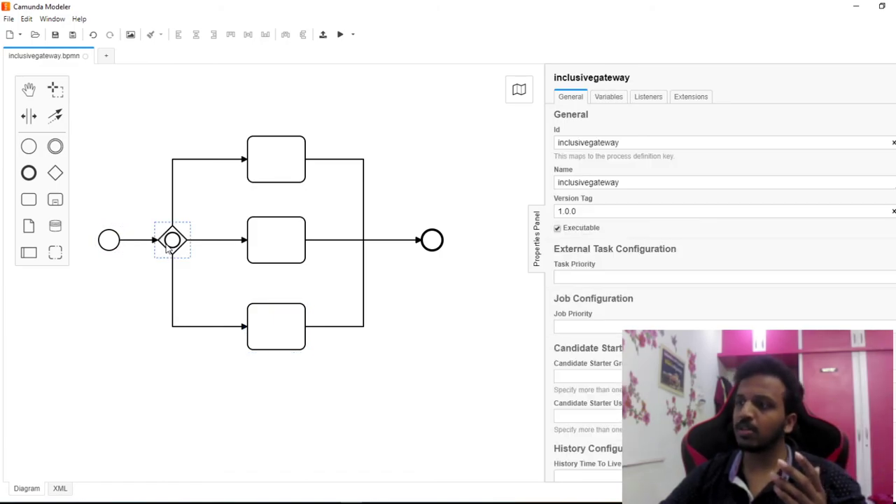
pyautogui.click(168, 253)
pyautogui.click(157, 397)
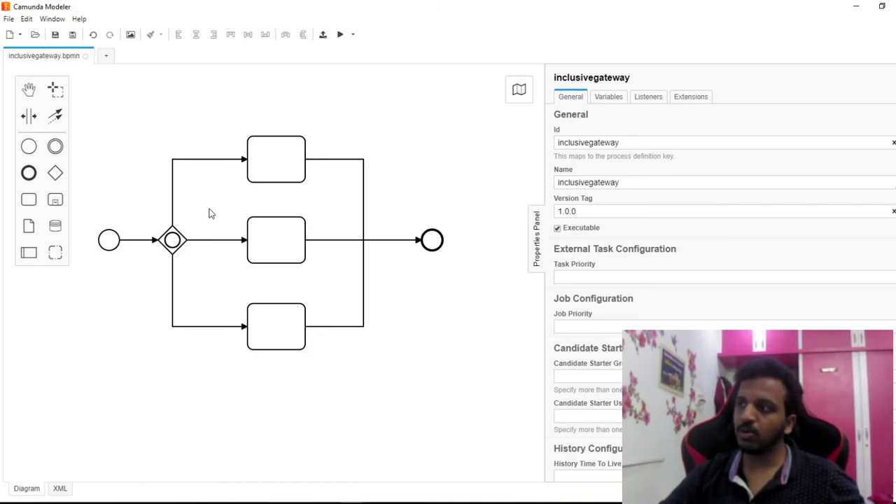
pyautogui.click(283, 160)
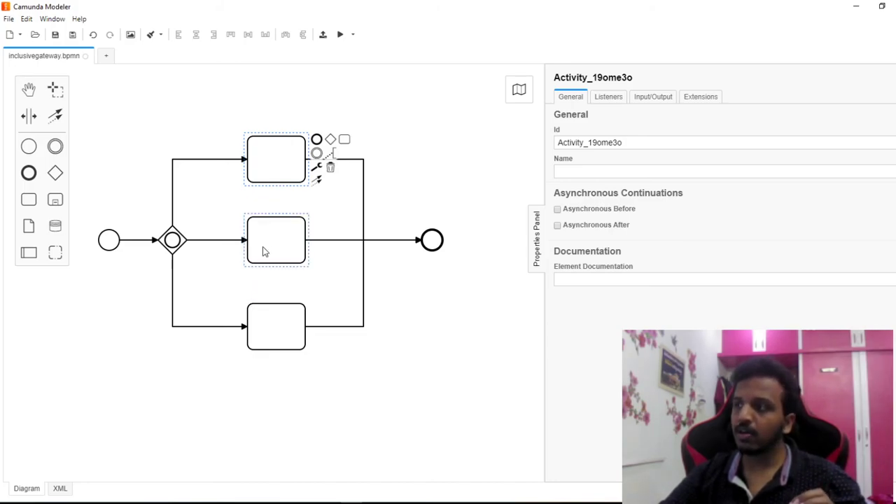
pyautogui.click(266, 243)
pyautogui.click(259, 341)
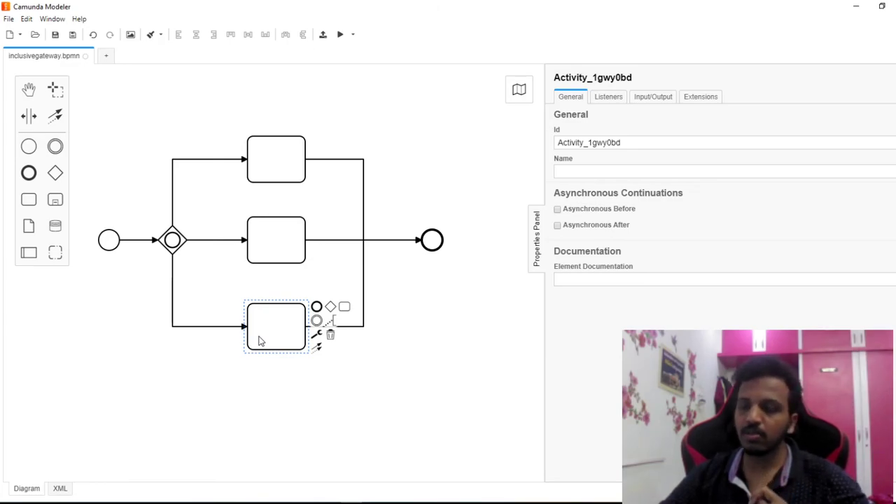
# - Select the uppermost of the three tasks to show its general properties
pyautogui.click(259, 163)
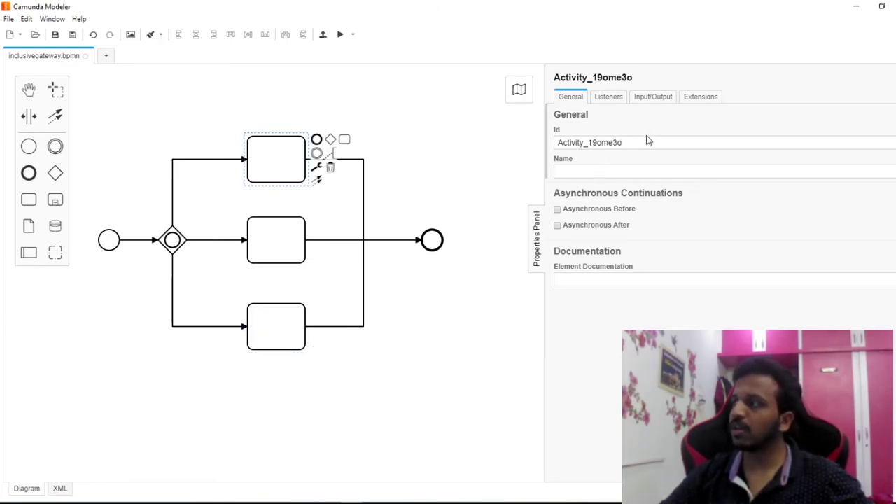